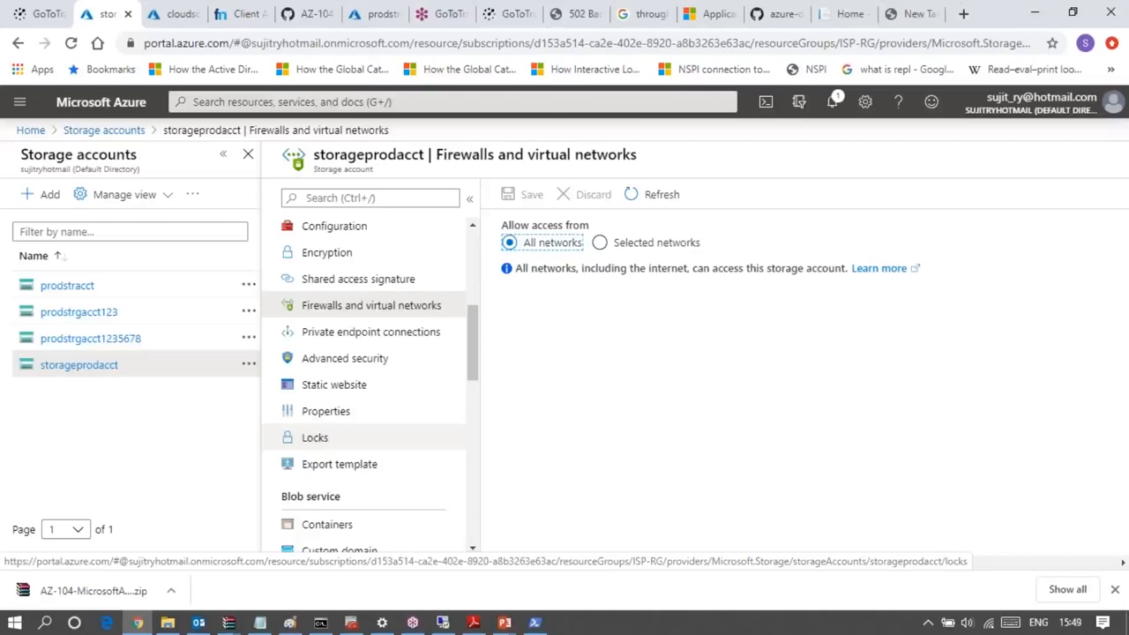
- Look through the storageprodacct storage account's settings and open its access keys
scroll(315, 438, down, 4)
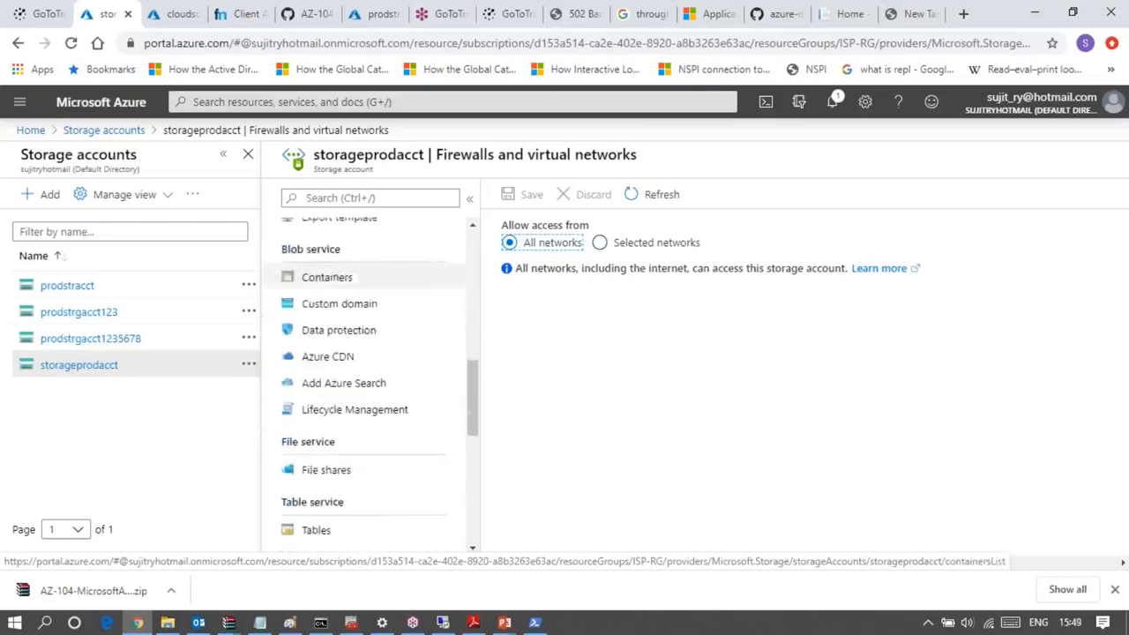
scroll(366, 397, down, 6)
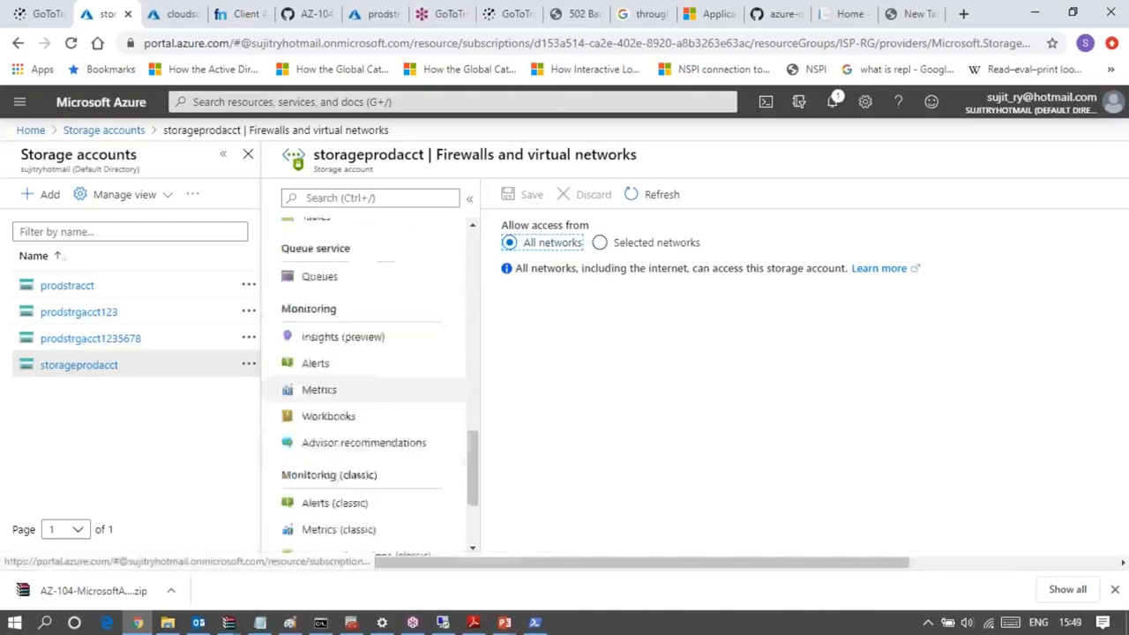
scroll(410, 437, up, 12)
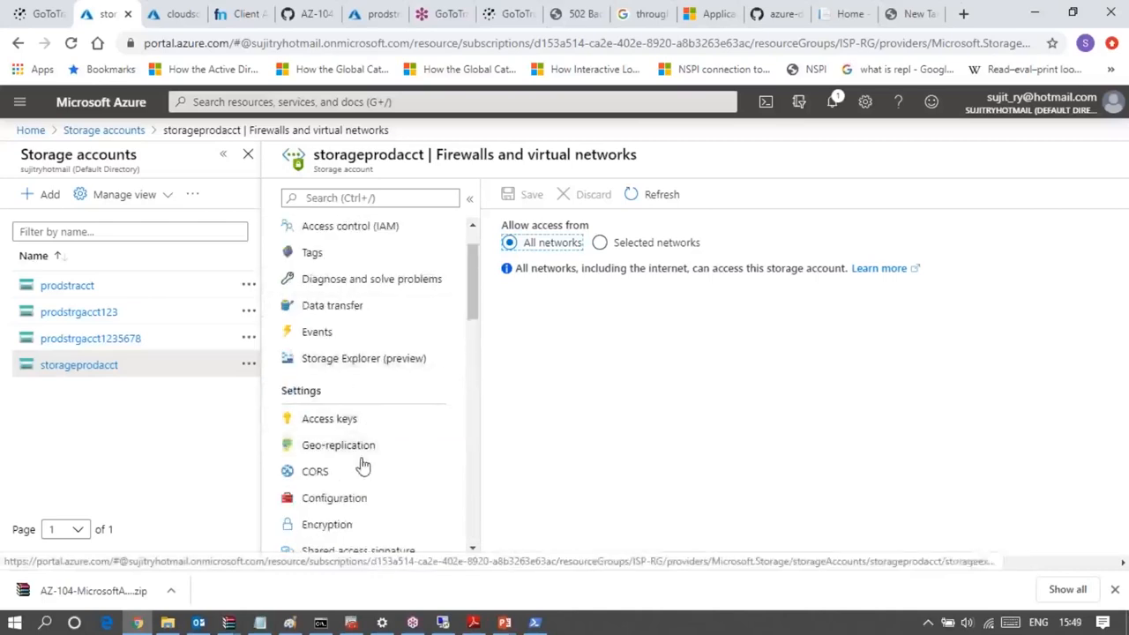
scroll(369, 441, down, 3)
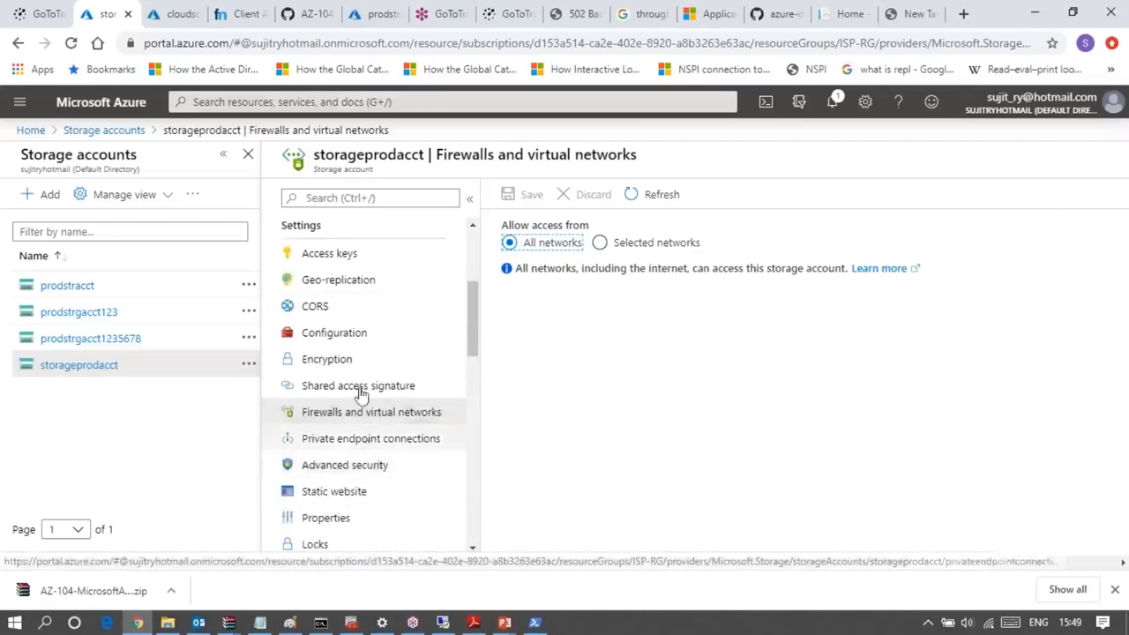
scroll(362, 378, down, 2)
scroll(361, 377, up, 3)
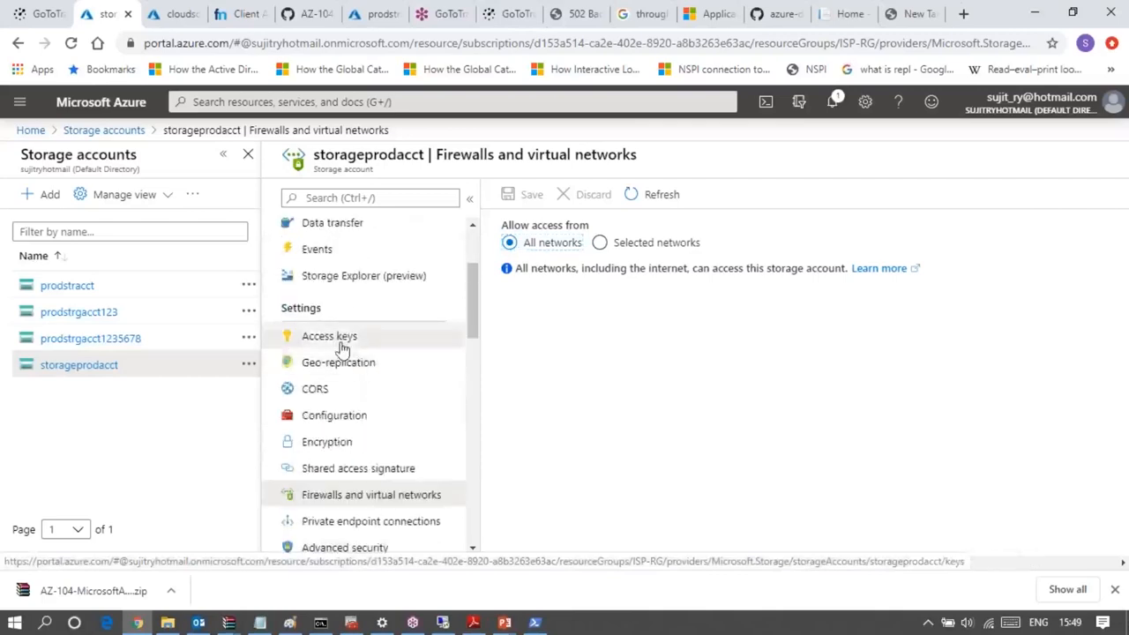
click(343, 347)
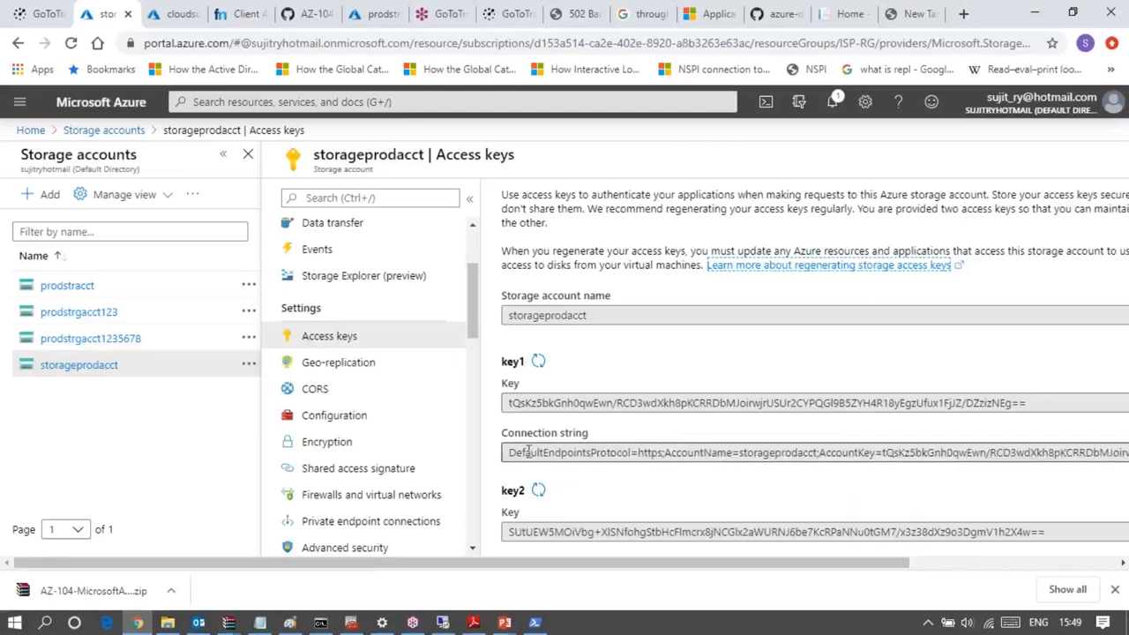
- Open the storage account's shared access signature settings and review the available services, resource types, permissions, expiry and signing key options
click(362, 475)
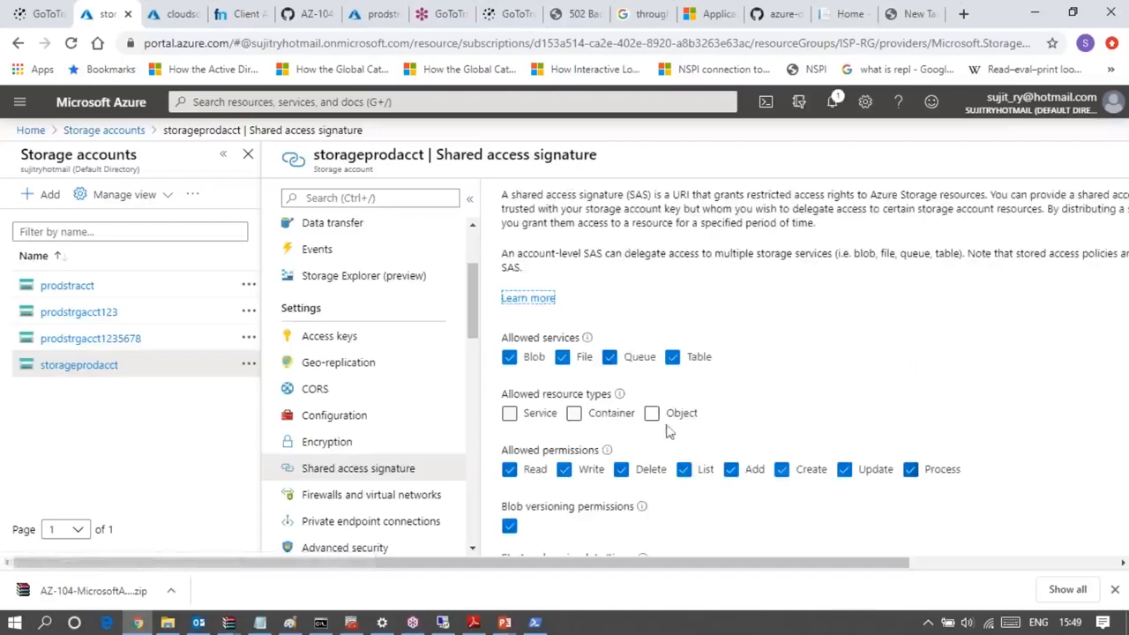
scroll(784, 446, down, 4)
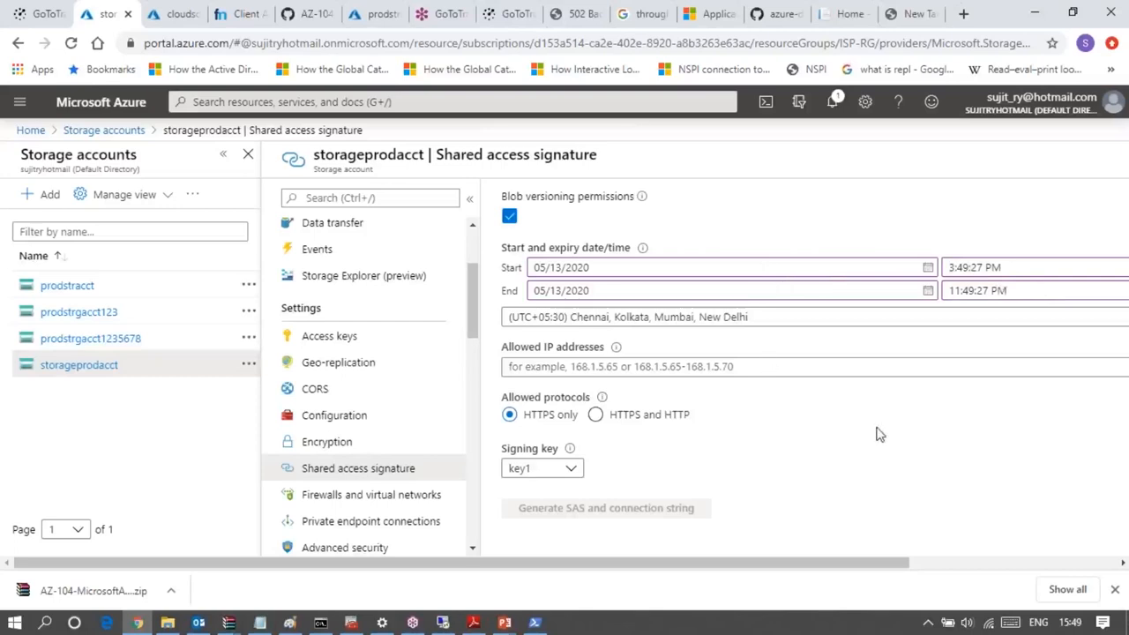
scroll(876, 434, up, 2)
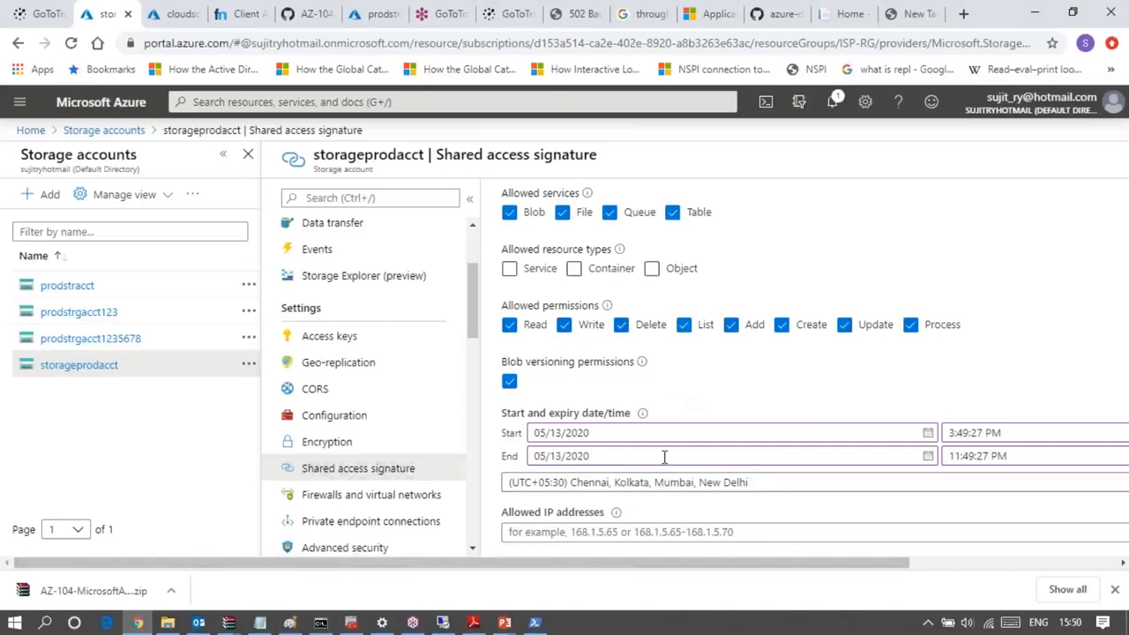
scroll(664, 456, up, 2)
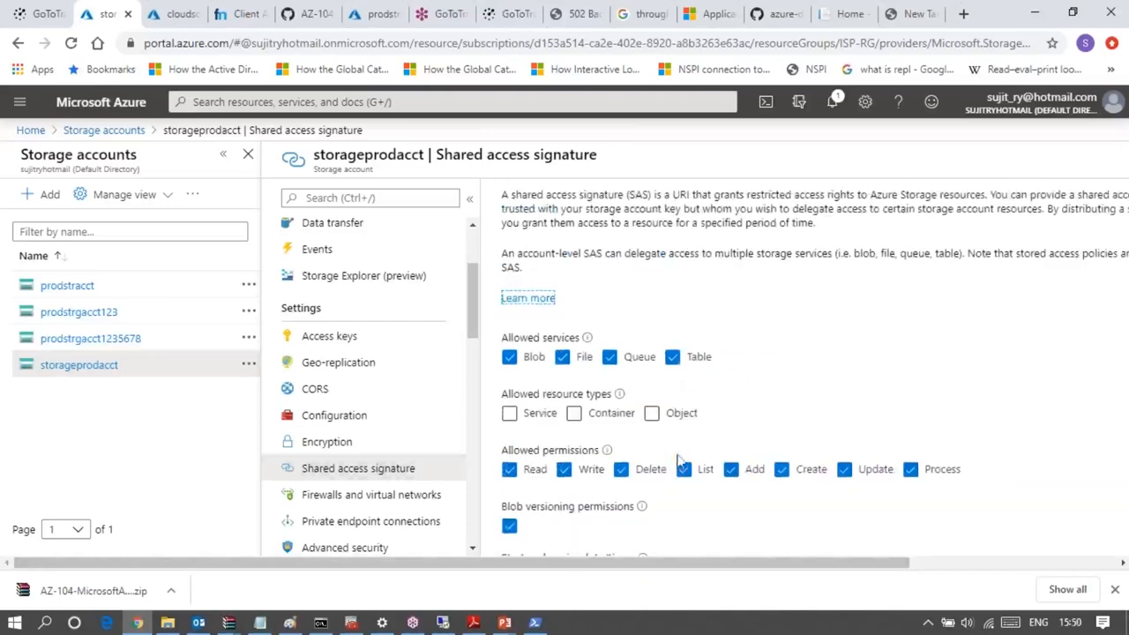
- Return to the storage account's access keys and regenerate key1, confirming the regeneration
click(316, 341)
right_click(327, 342)
click(329, 336)
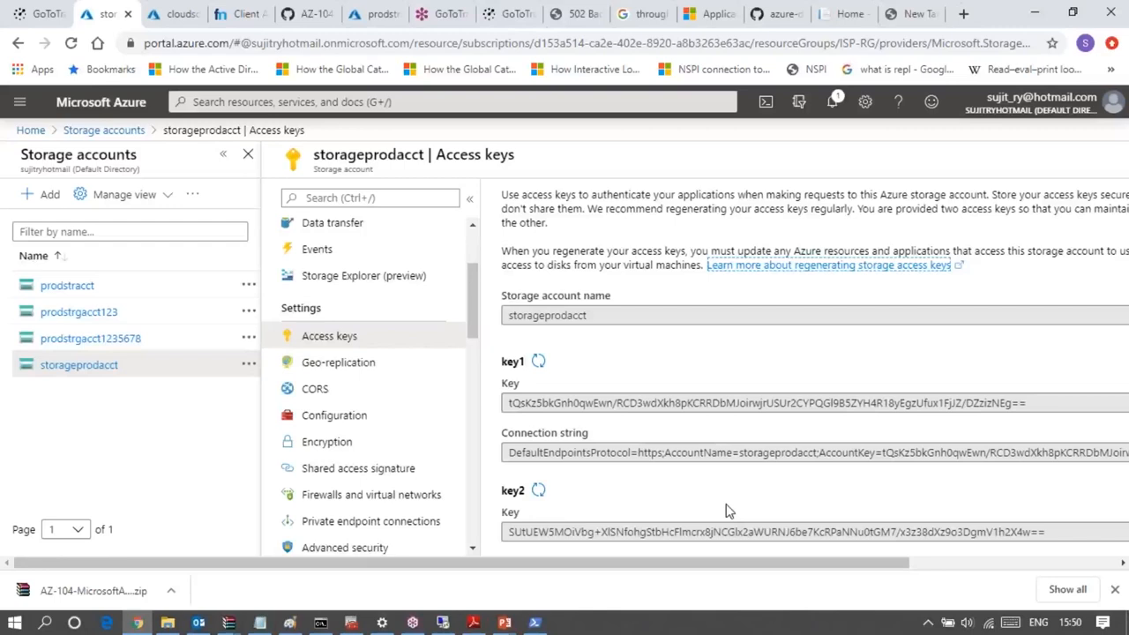
scroll(728, 510, down, 1)
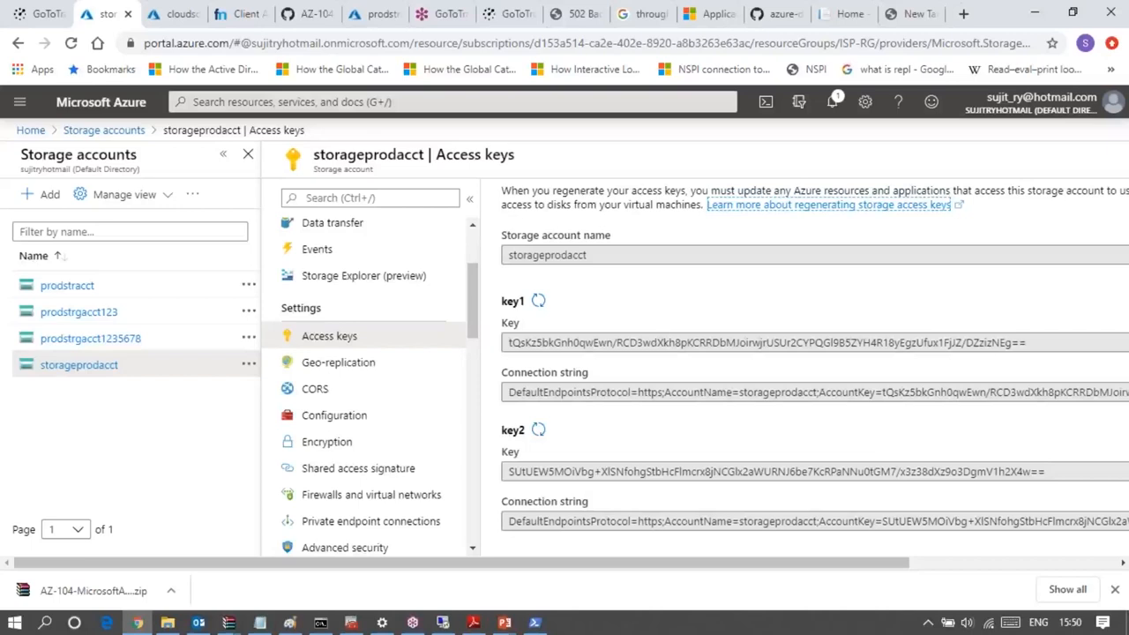
scroll(544, 501, up, 1)
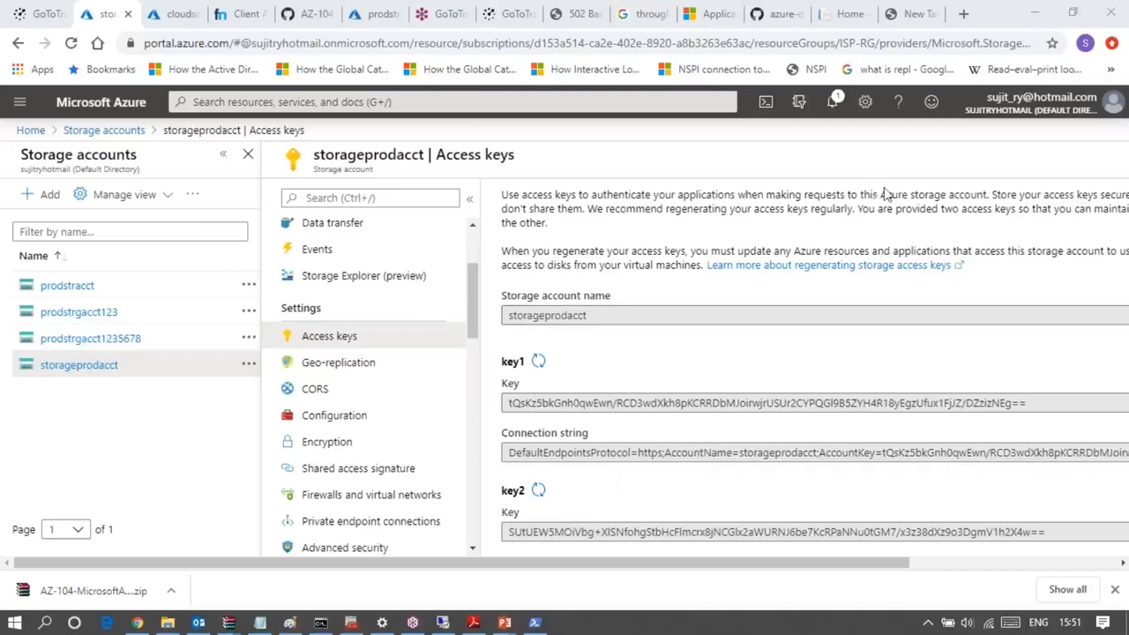
click(538, 362)
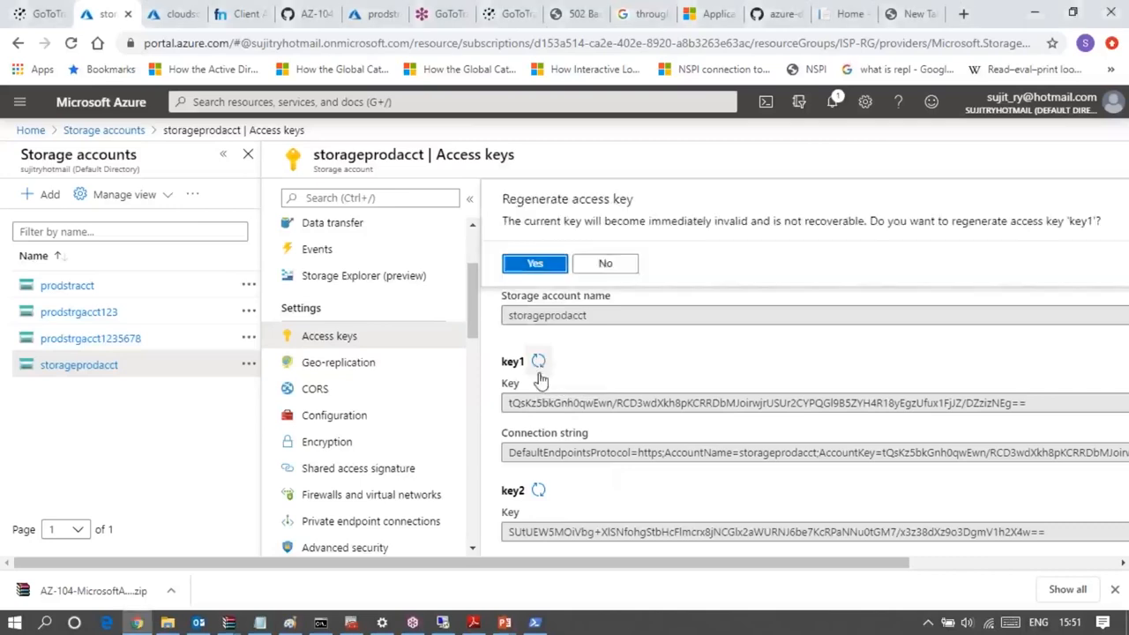
click(534, 262)
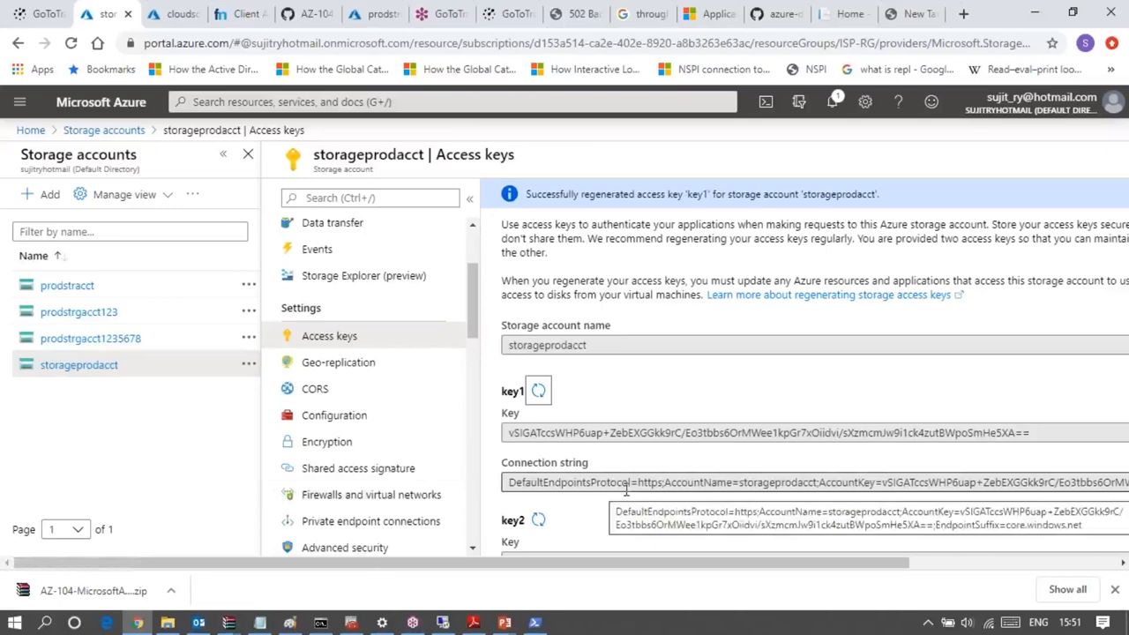
scroll(626, 467, down, 1)
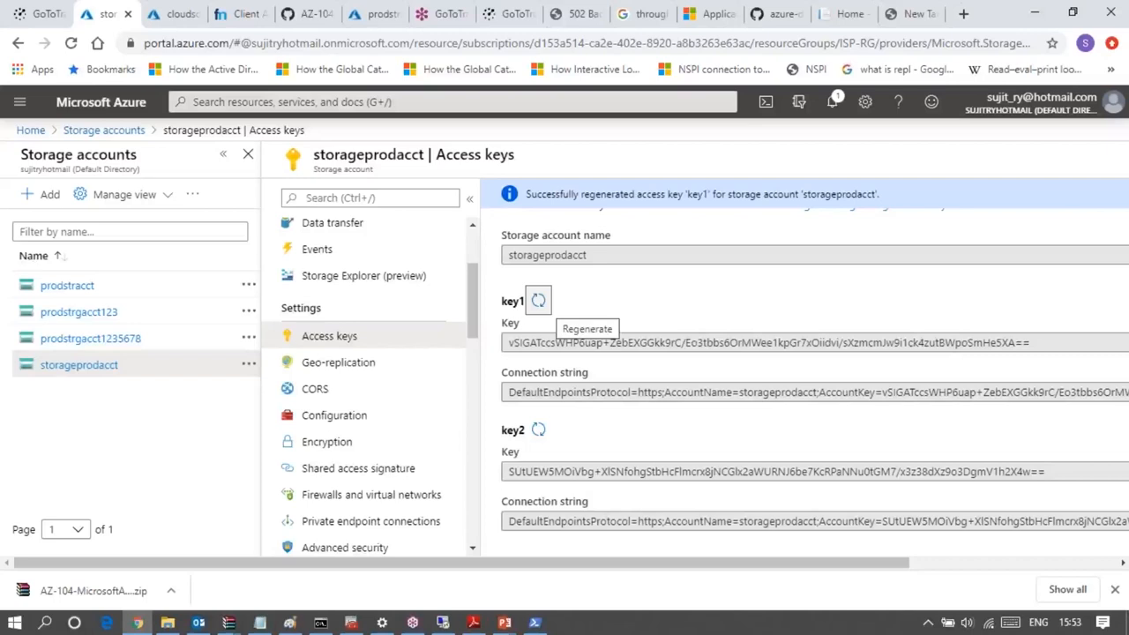
- Open the shared access signature settings and limit the allowed services to Blob by clearing File, Queue and Table
click(353, 468)
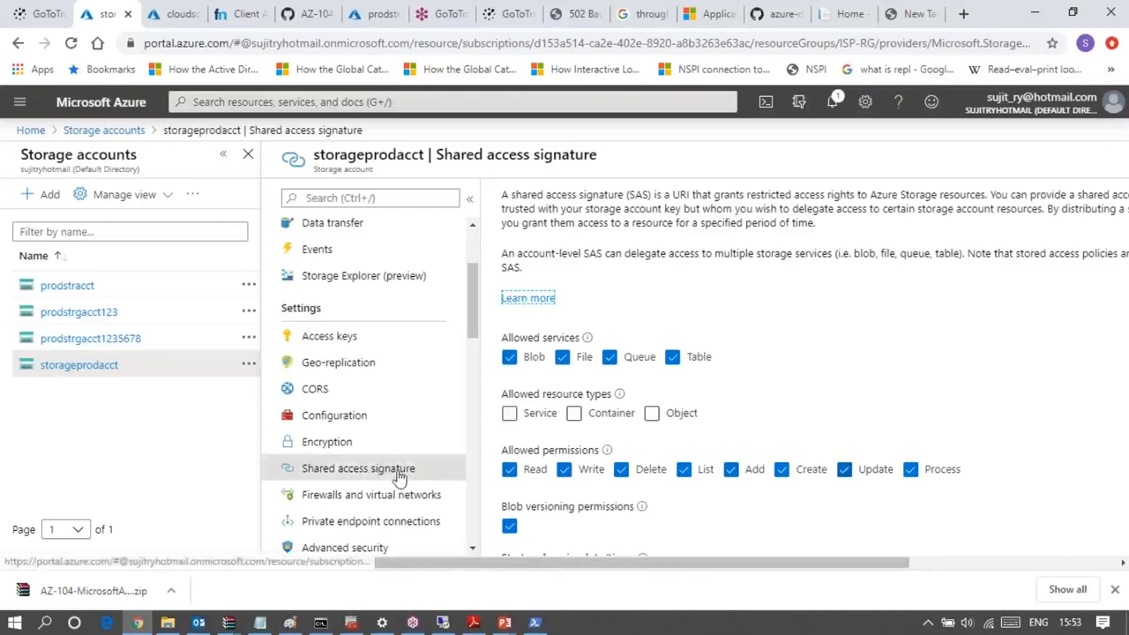
scroll(806, 397, down, 2)
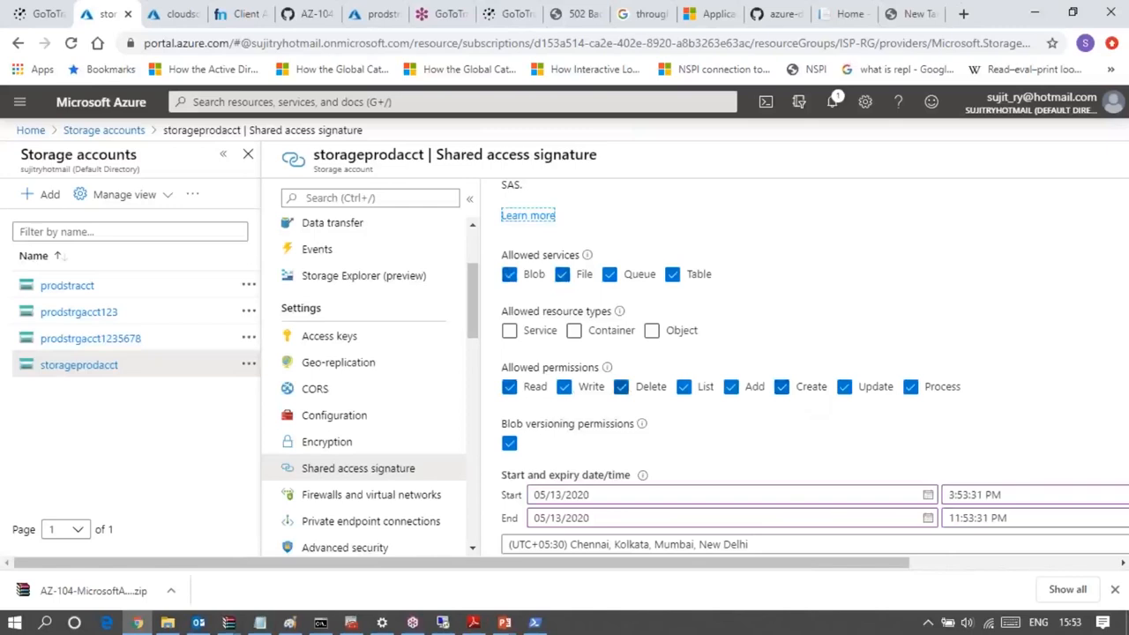
scroll(665, 466, down, 3)
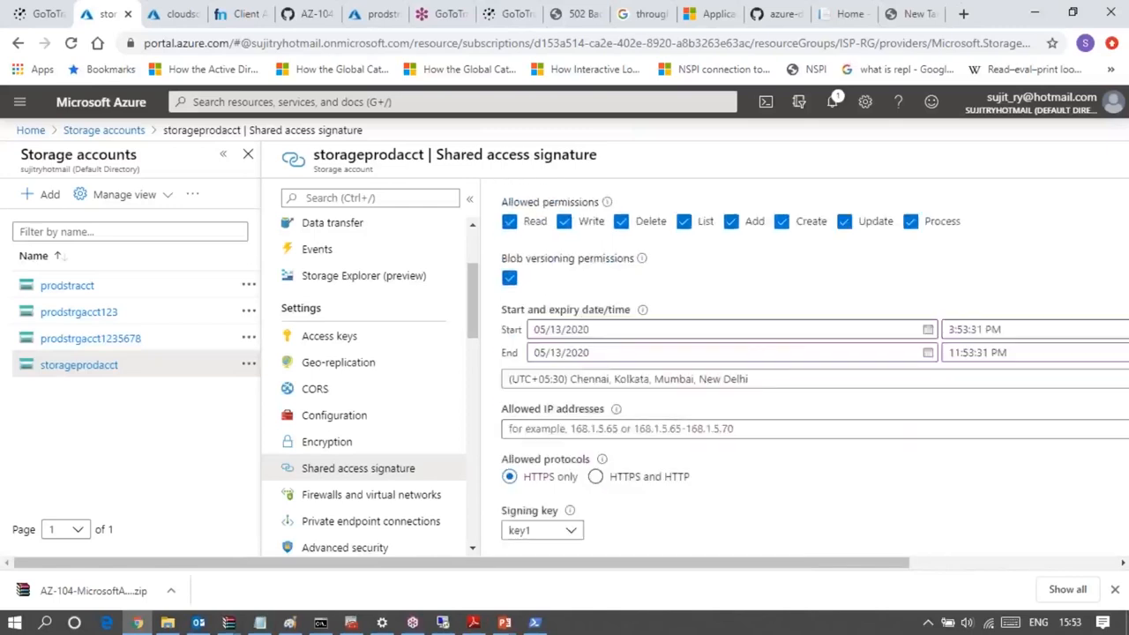
scroll(688, 519, up, 3)
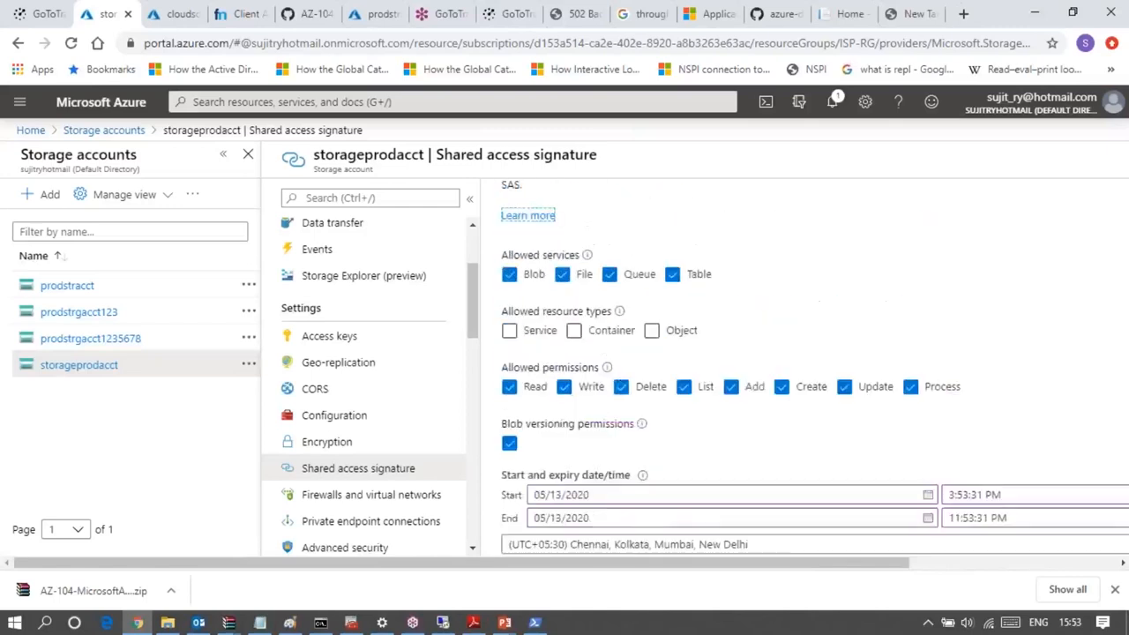
click(564, 278)
click(611, 276)
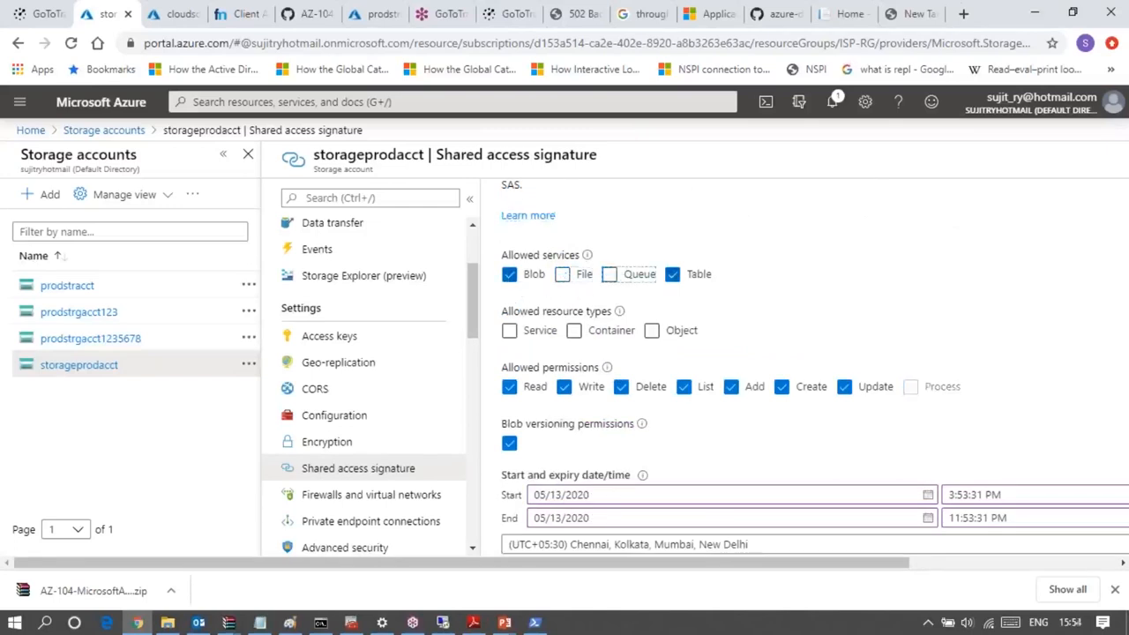
click(672, 274)
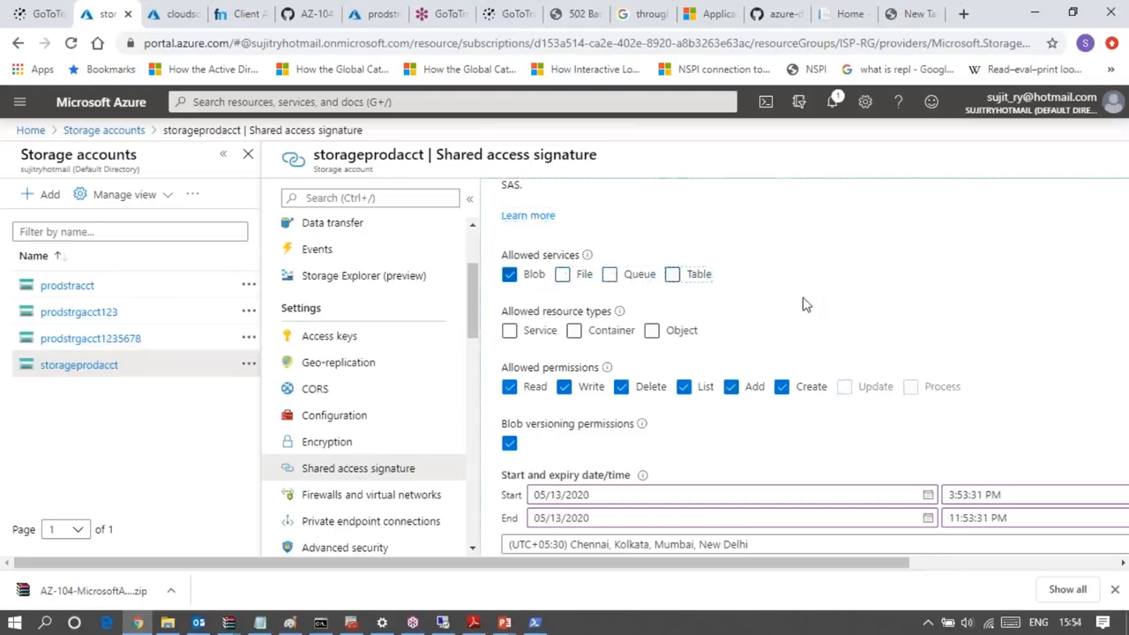
- Allow the Container resource type and remove the Write, Delete, Add and Create permissions, keeping only Read and List
click(574, 331)
click(573, 335)
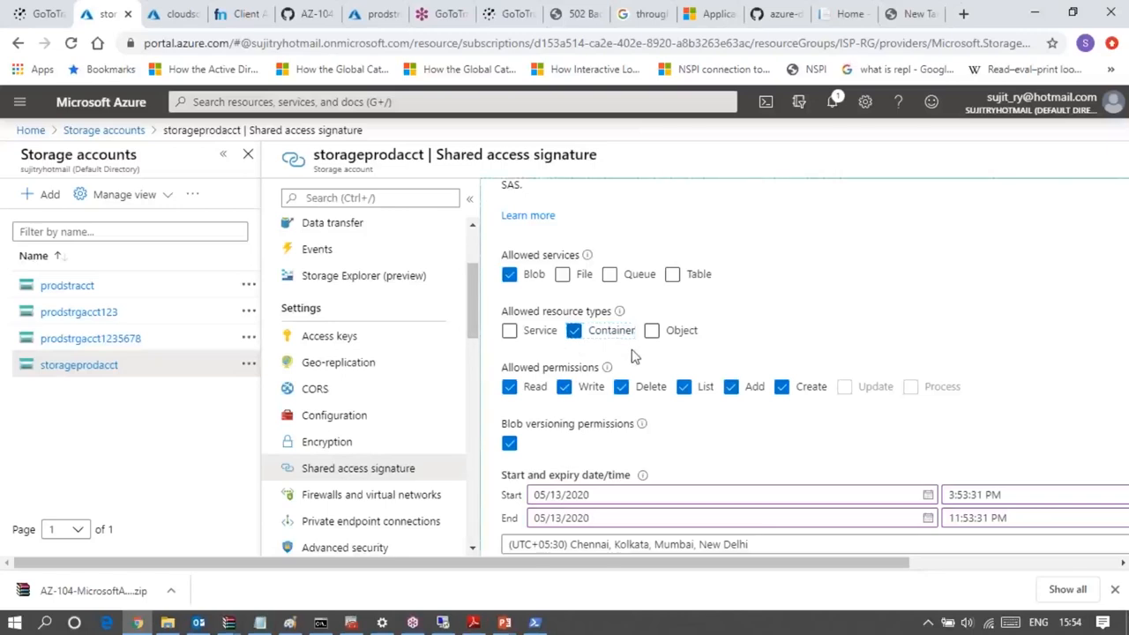
click(567, 388)
click(621, 389)
click(732, 388)
click(781, 387)
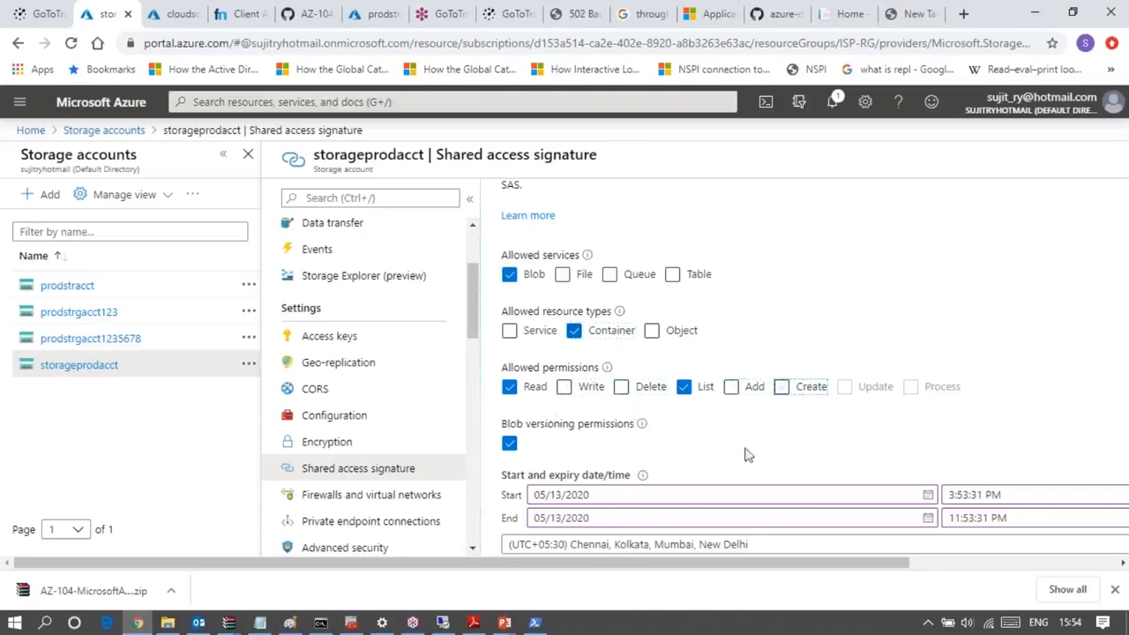
- Generate the SAS and connection string for the storage account with the configured restrictions
scroll(749, 449, down, 1)
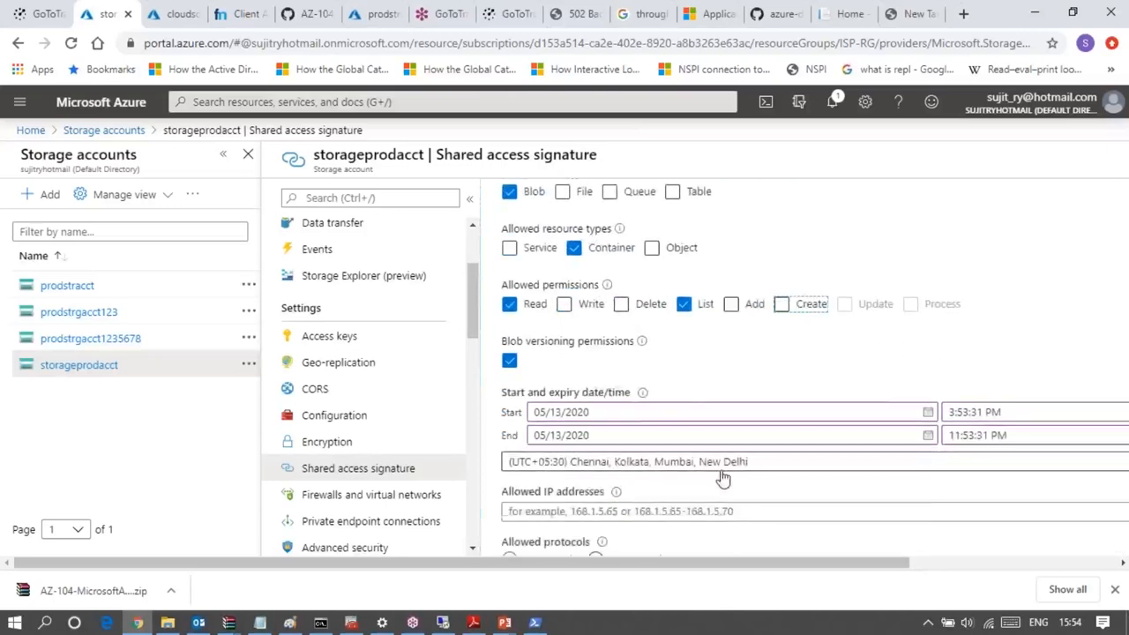
scroll(723, 478, down, 2)
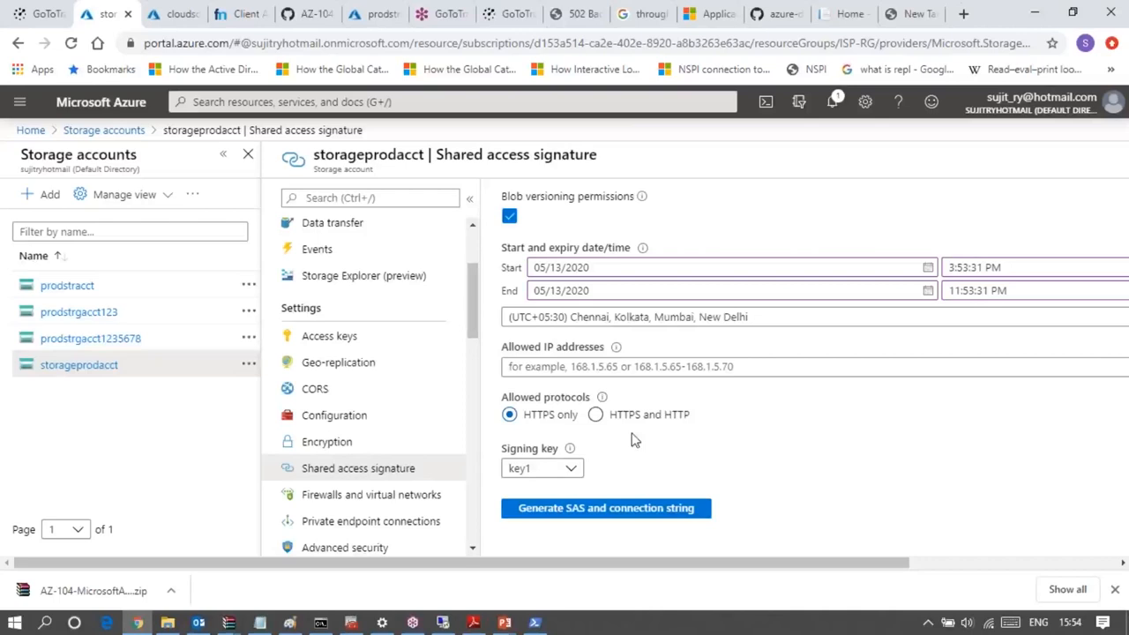
click(600, 503)
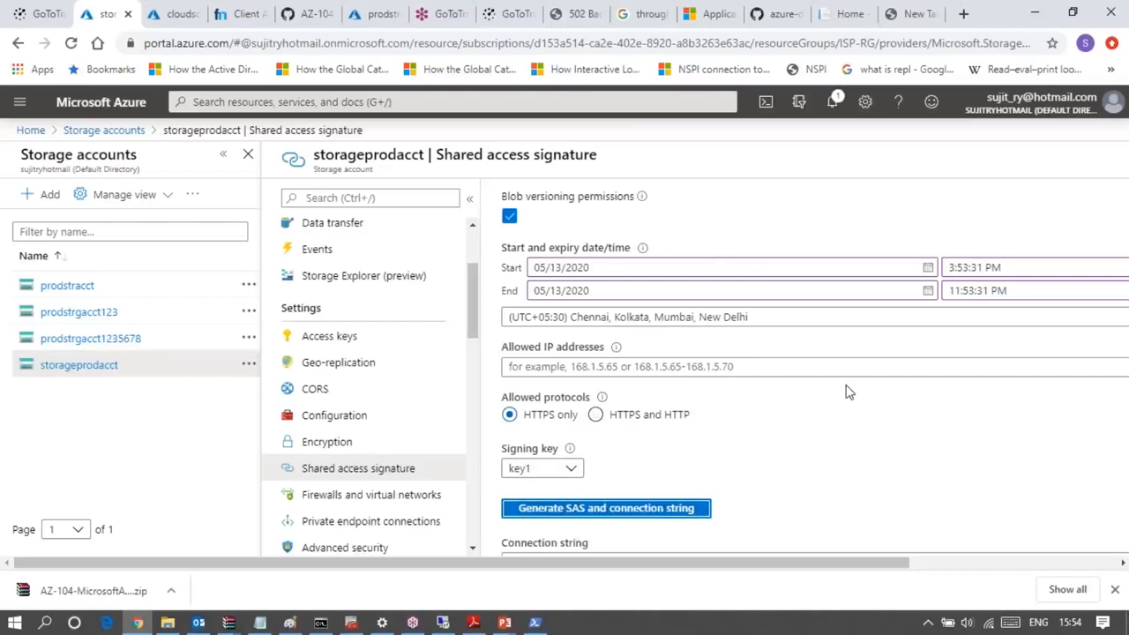
scroll(845, 391, down, 2)
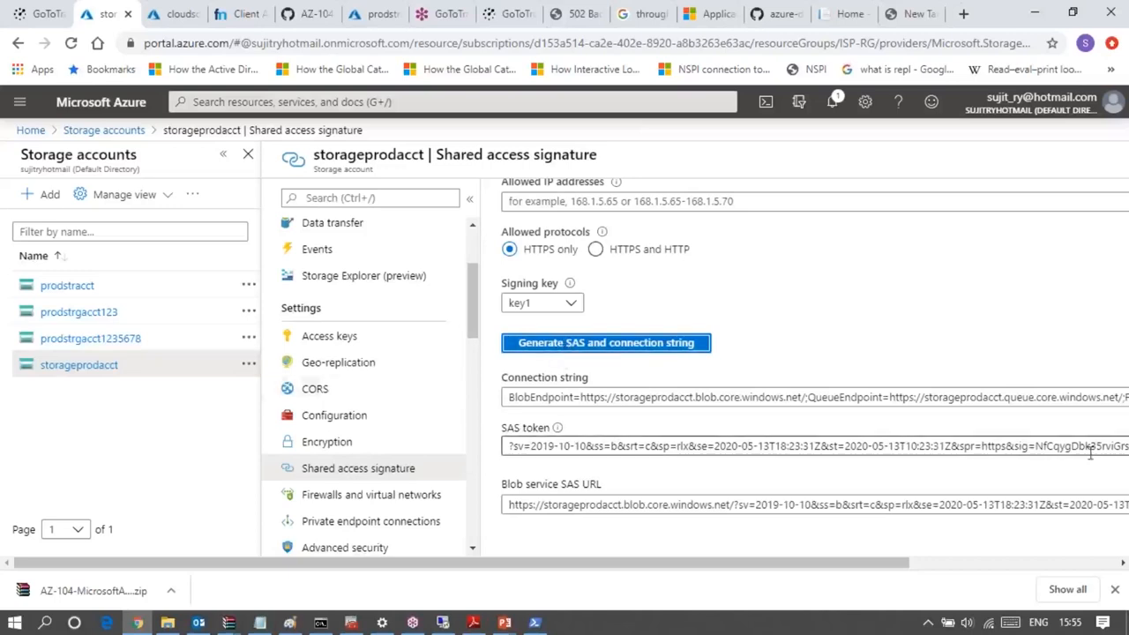
- Review the generated connection string, SAS token and Blob service SAS URL against the selected services, permissions and validity period
scroll(802, 303, up, 1)
scroll(802, 302, down, 1)
scroll(801, 302, down, 1)
scroll(802, 371, up, 1)
scroll(802, 370, down, 1)
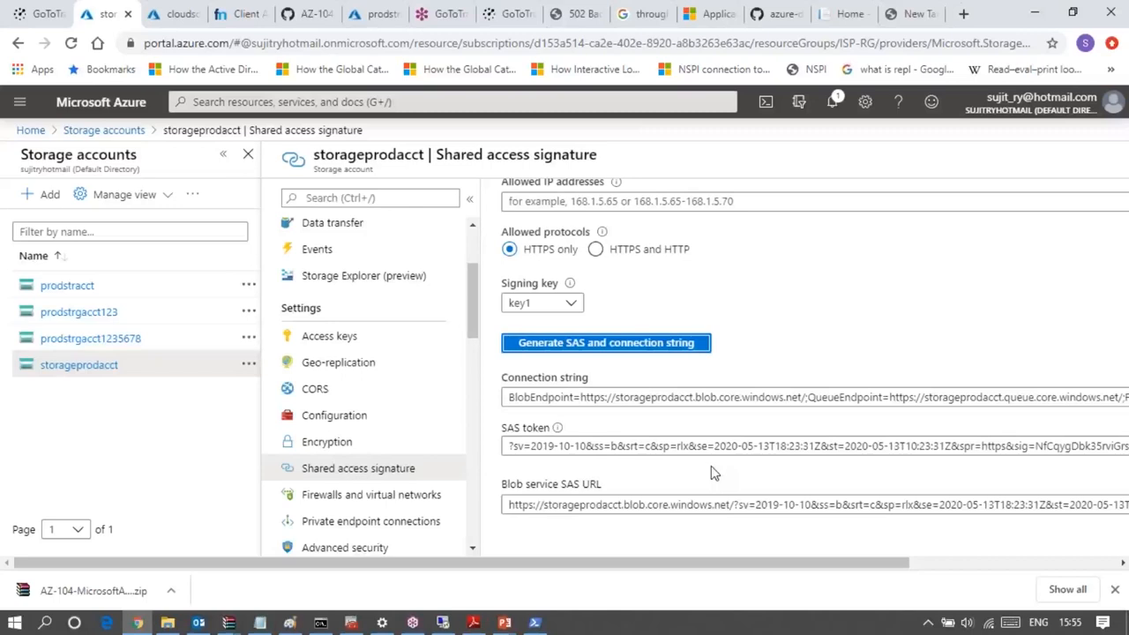
scroll(714, 474, up, 10)
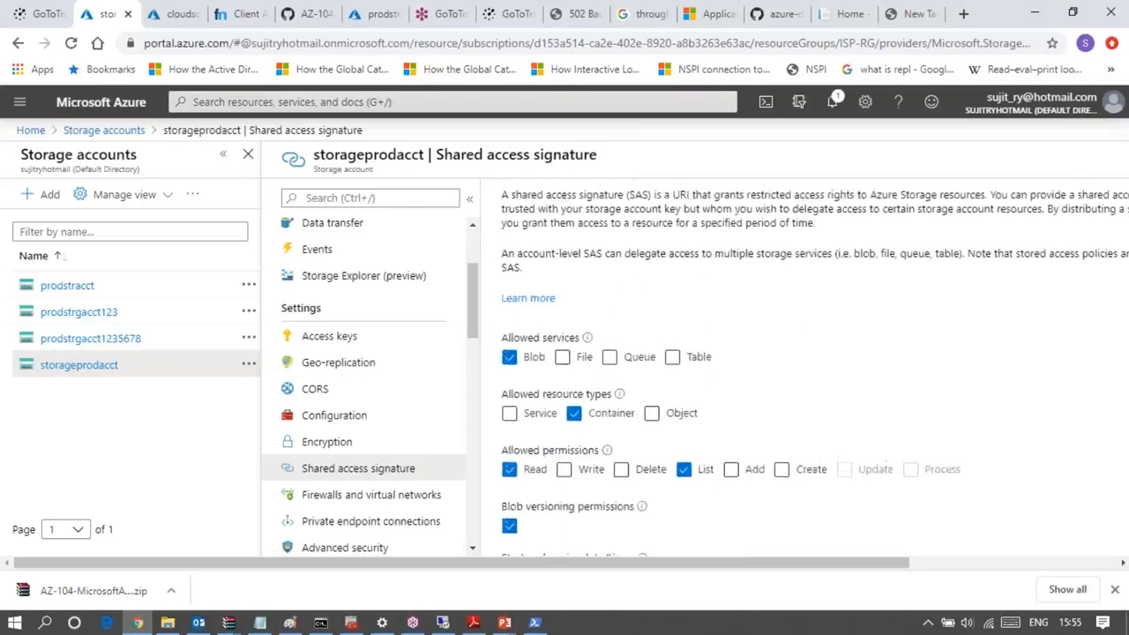
scroll(811, 370, down, 2)
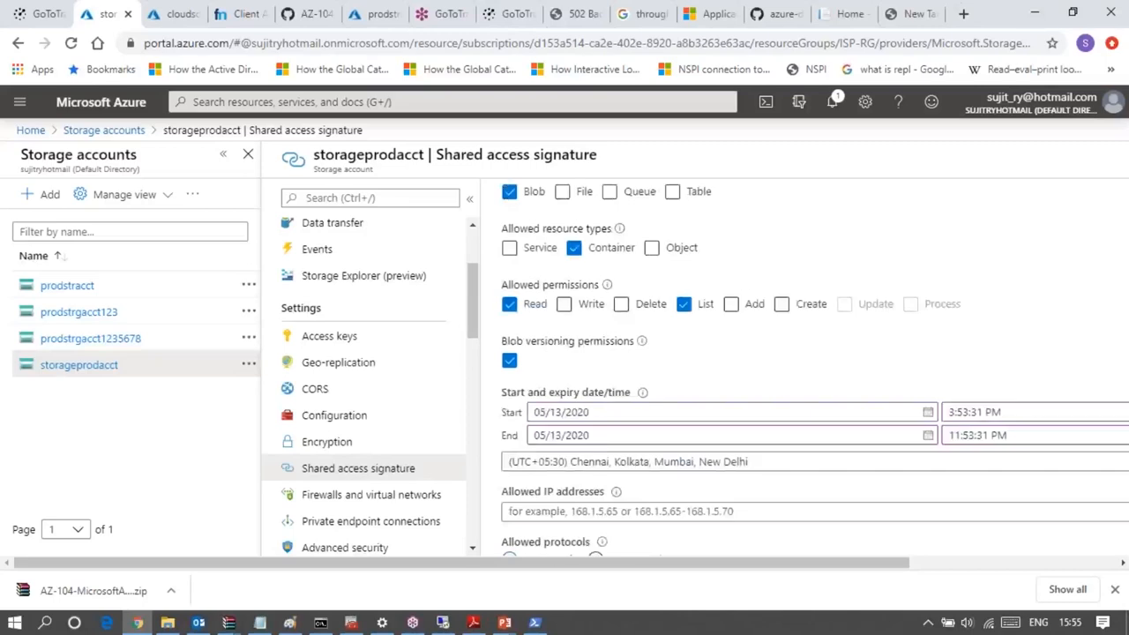
scroll(812, 371, down, 3)
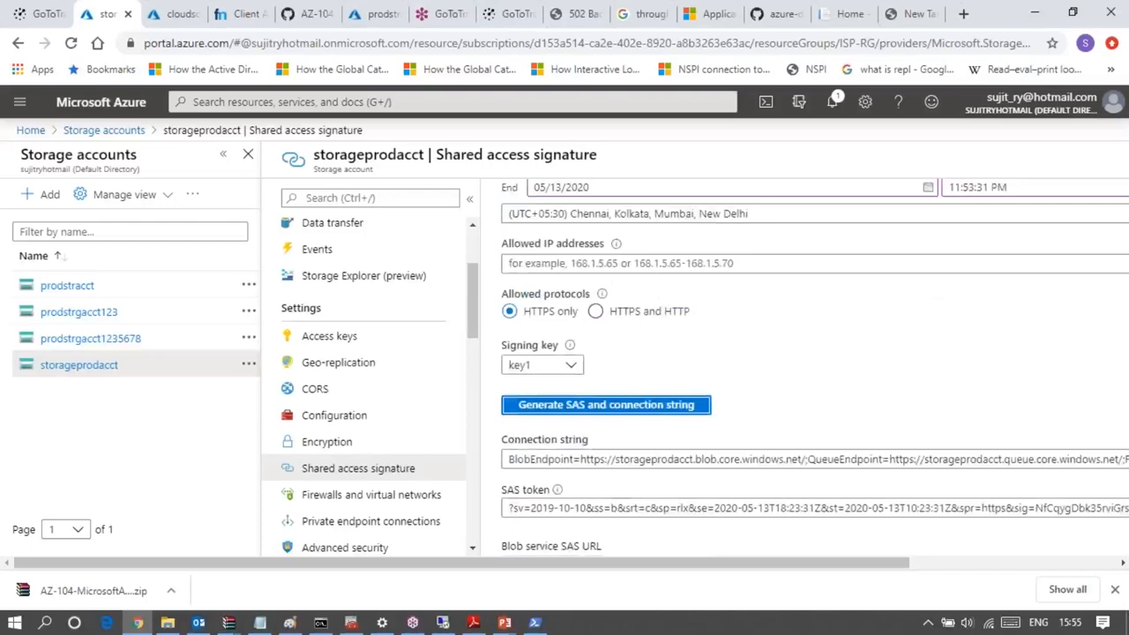
click(1115, 396)
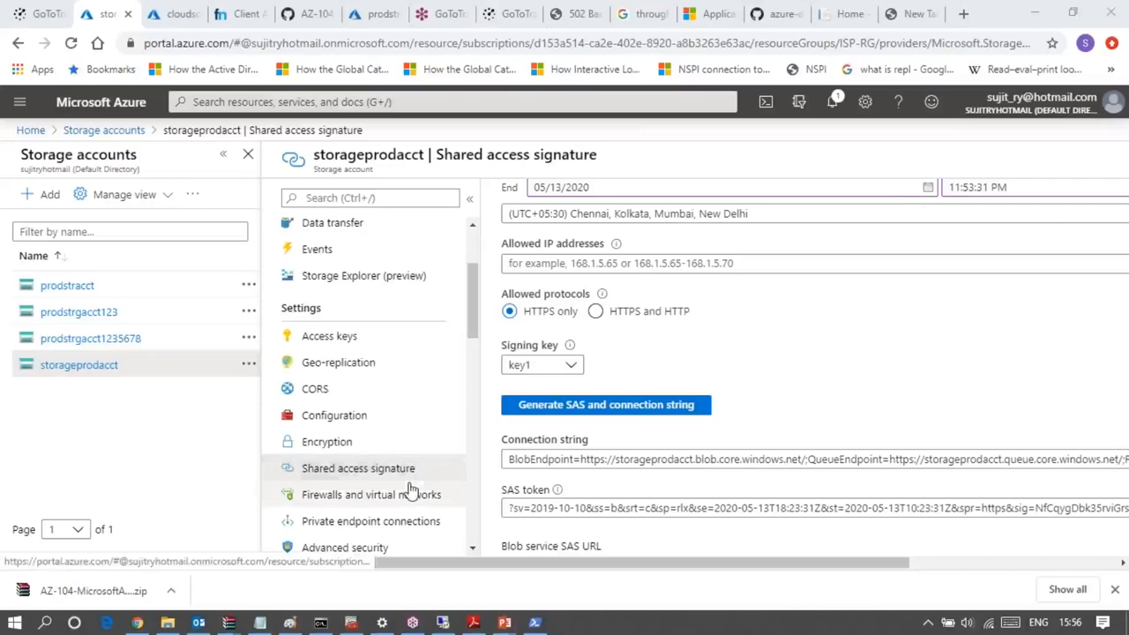
scroll(630, 378, up, 2)
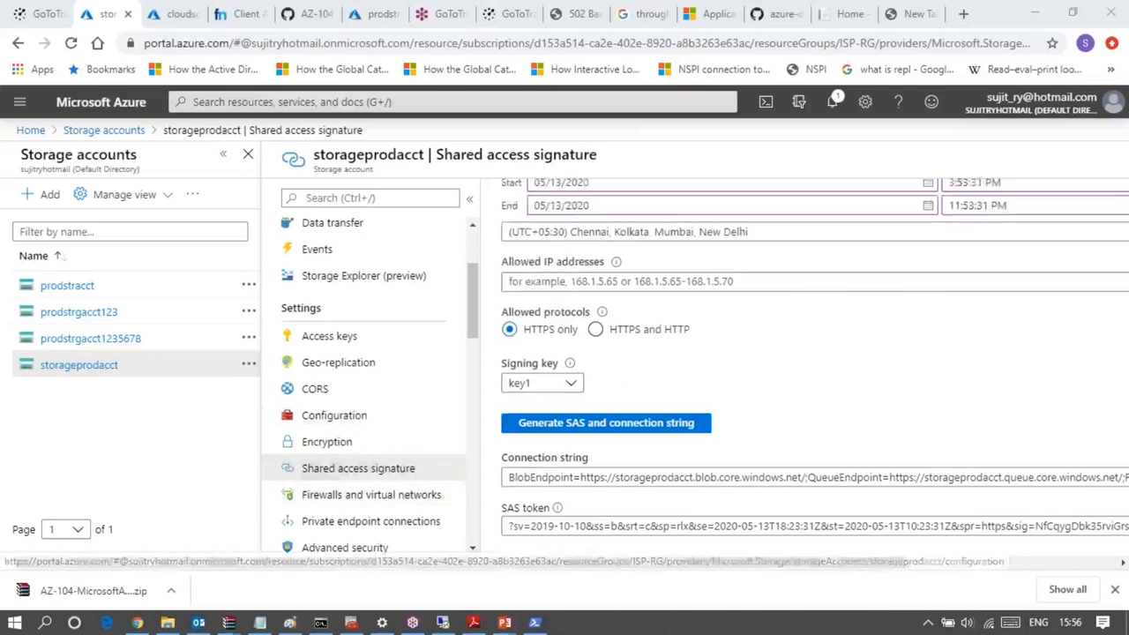
scroll(630, 282, up, 3)
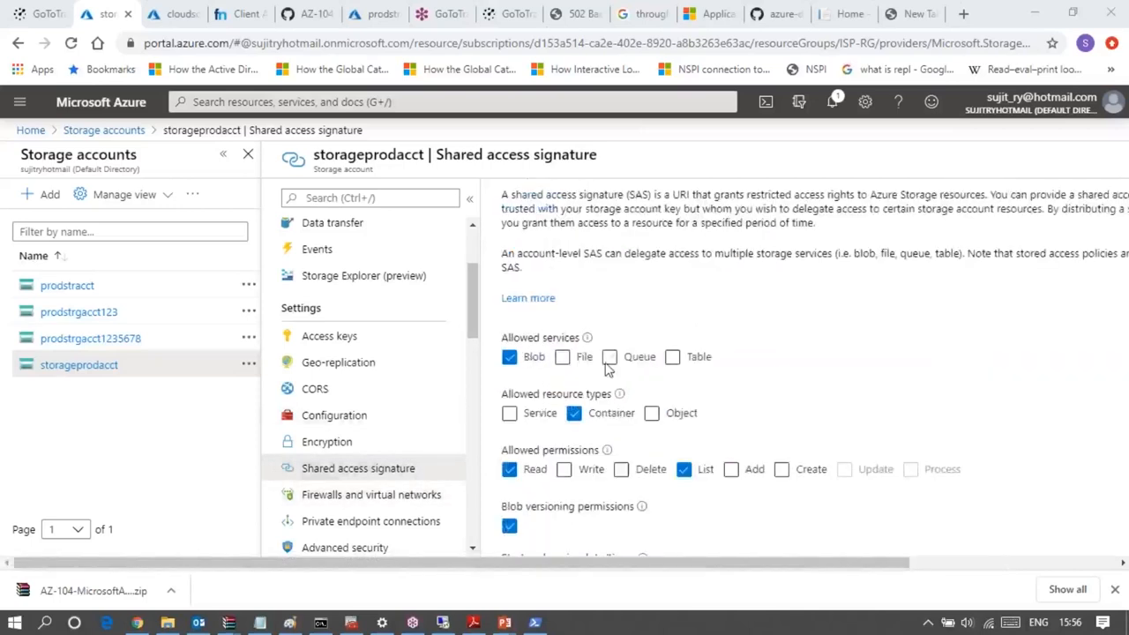
- Review the SAS restrictions from allowed services through signing key, and check them against the generated connection string, token and URL
scroll(665, 385, down, 1)
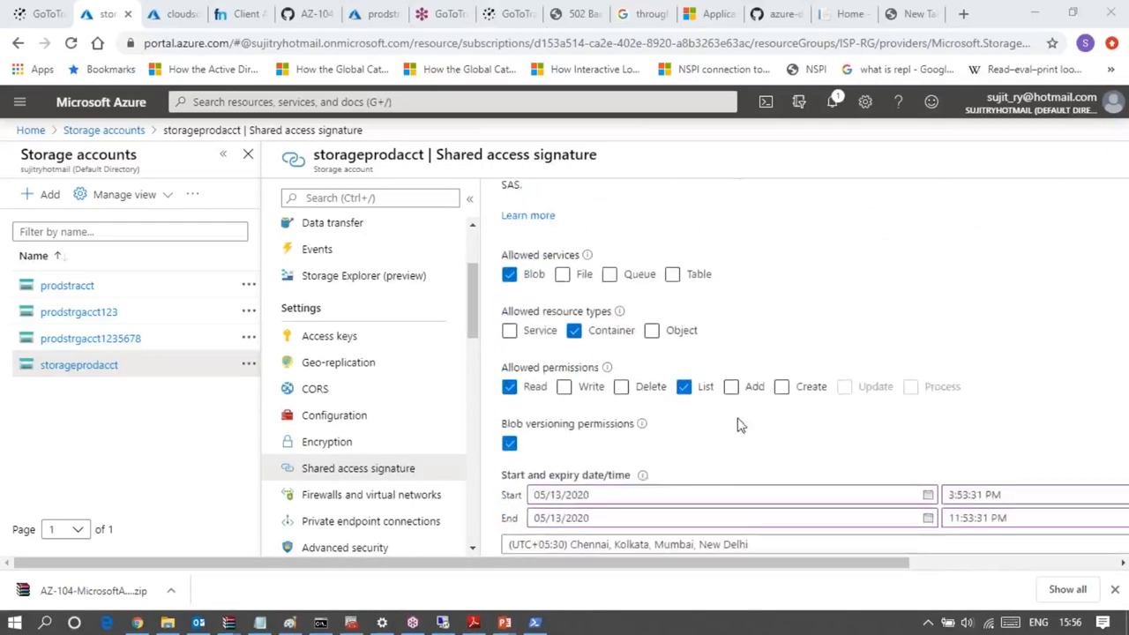
scroll(739, 451, down, 4)
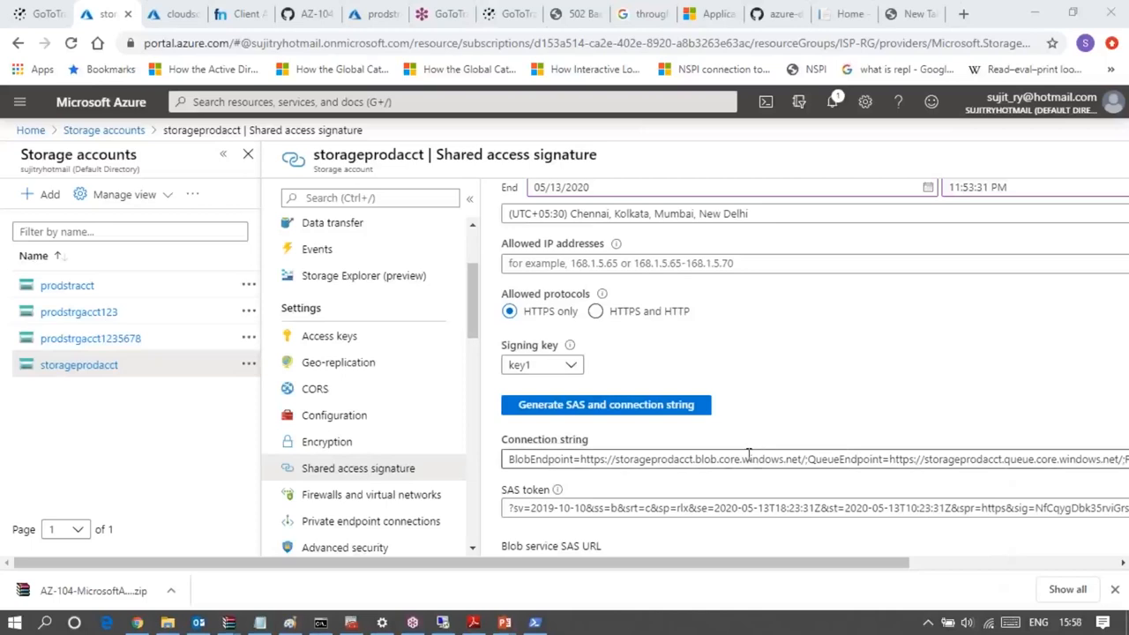
scroll(749, 454, down, 1)
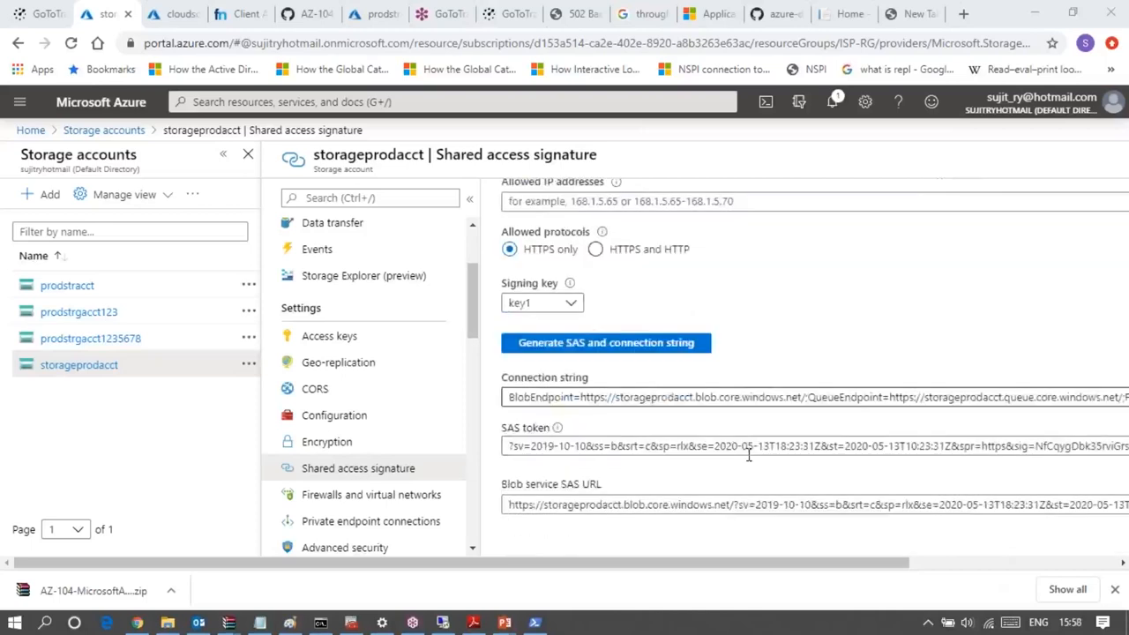
drag(739, 572, 1003, 576)
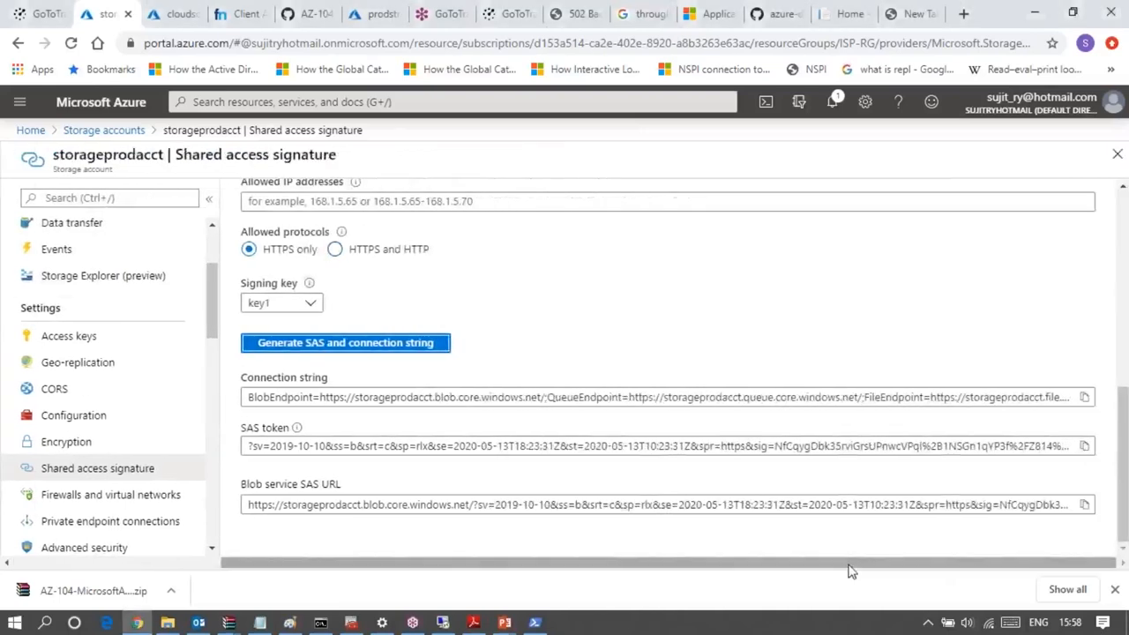
drag(851, 572, 656, 572)
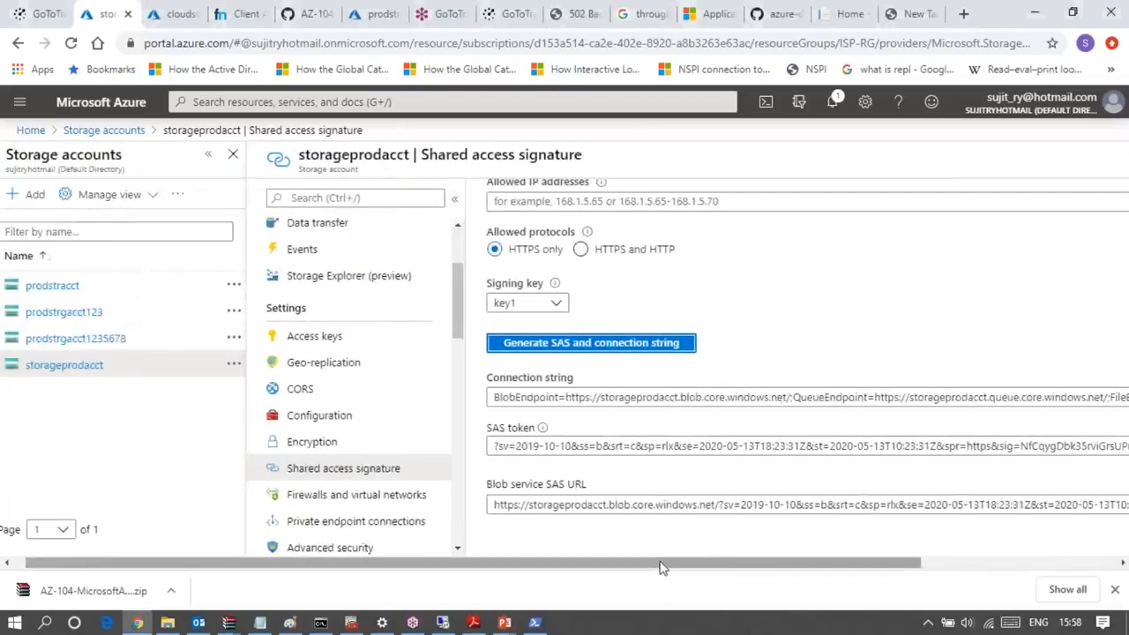
drag(663, 567, 665, 567)
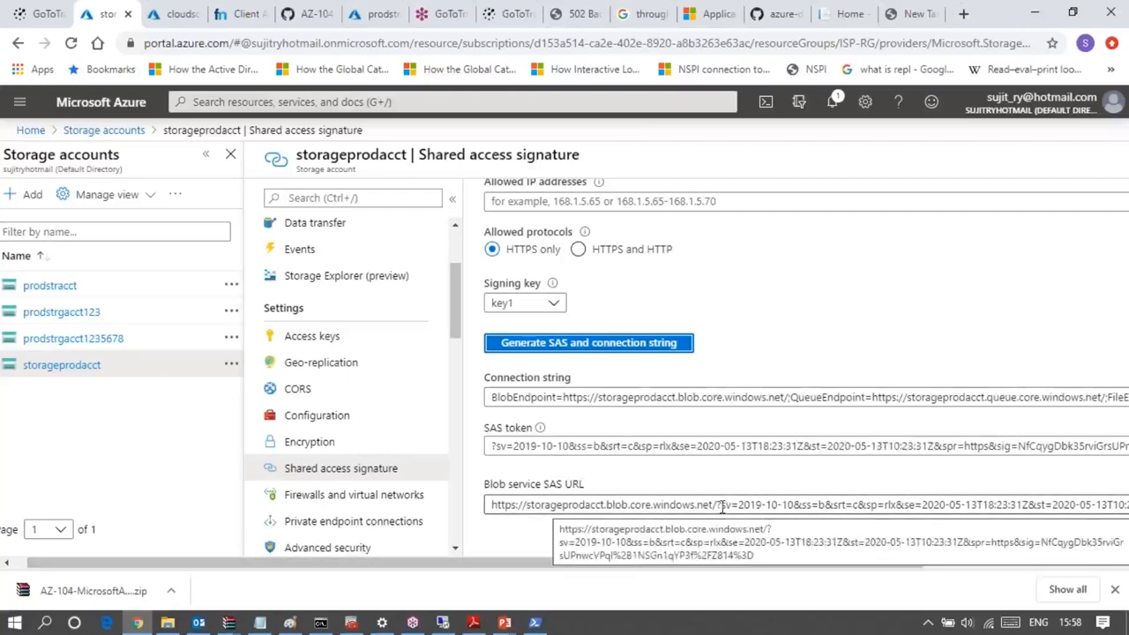
- Highlight the SAS token portion of the Blob service SAS URL, starting from the question mark after the blob endpoint address
drag(743, 504, 831, 502)
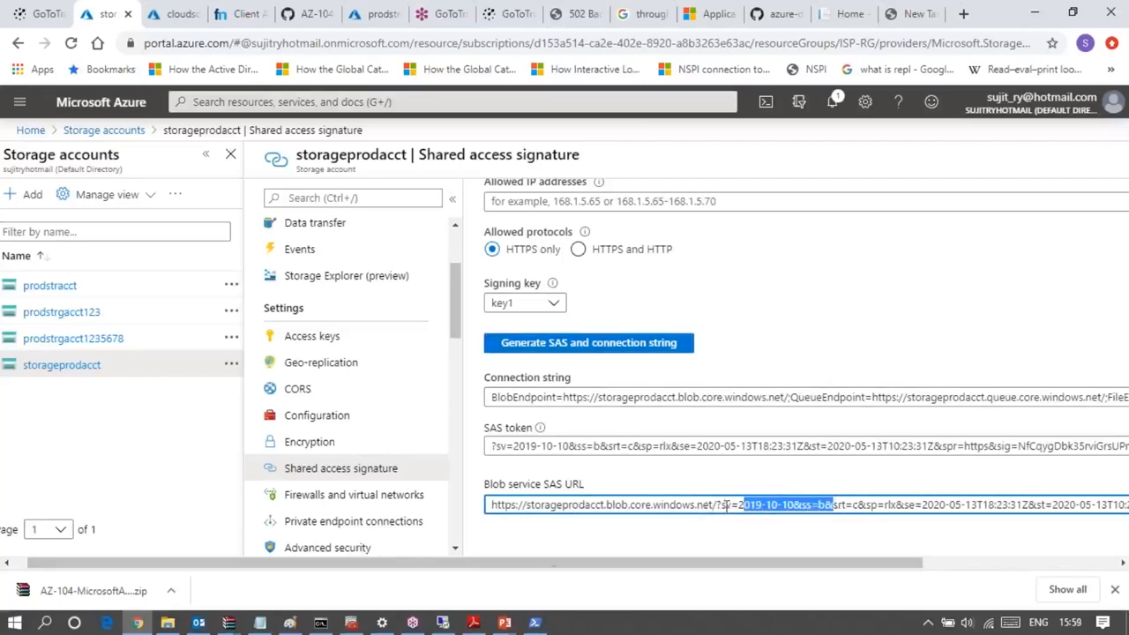
click(985, 546)
key(shift+Right)
key(shift+Right)
key(shift+Right)
key(shift+Right)
key(shift+Right)
key(shift+Right)
key(shift+Right)
key(shift+Right)
key(shift+Right)
key(shift+Right)
key(shift+Right)
key(shift+Right)
key(shift+Right)
key(shift+Right)
key(shift+Right)
key(shift+Right)
key(shift+Right)
key(shift+Right)
key(shift+Right)
key(shift+Right)
key(shift+Right)
key(shift+Right)
key(shift+Right)
key(shift+Right)
key(shift+Right)
key(shift+Right)
key(shift+Right)
key(shift+Right)
key(shift+Right)
key(shift+Right)
key(shift+Right)
key(shift+Right)
key(shift+Right)
key(shift+Right)
key(shift+Right)
key(shift+Right)
key(shift+Right)
key(shift+Right)
key(shift+Right)
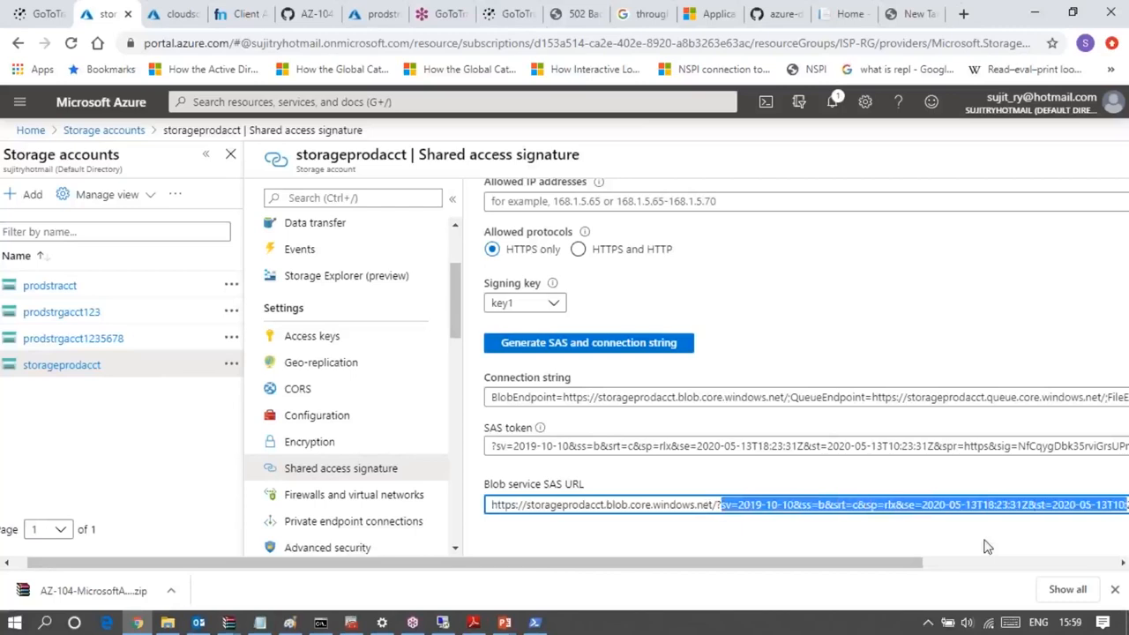
key(Left)
key(Left)
key(Left)
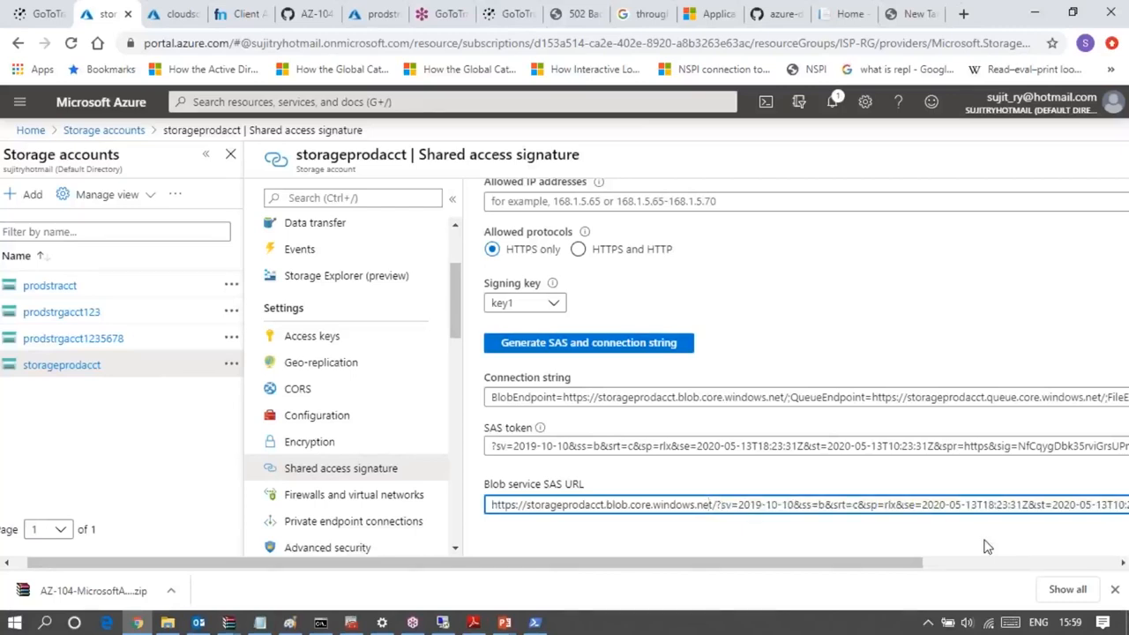
key(shift+Right)
key(shift+Right)
key(shift+Right)
key(shift+Right)
key(shift+Right)
key(shift+Right)
key(shift+Right)
key(shift+Right)
key(shift+Right)
key(shift+Right)
key(shift+Right)
key(shift+Right)
key(shift+Right)
key(shift+Right)
key(shift+Right)
key(shift+Right)
key(shift+Right)
key(shift+Right)
key(shift+Right)
key(shift+Right)
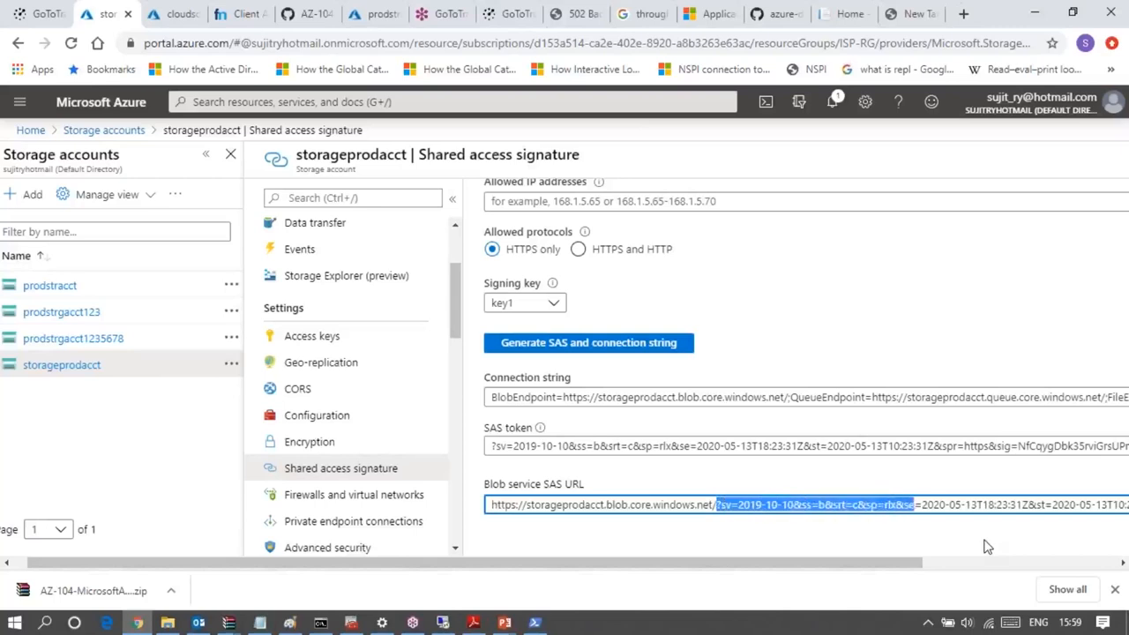
key(shift+Right)
key(shift+Right)
key(shift+Right)
key(shift+Right)
key(shift+Right)
key(shift+Right)
key(shift+Right)
key(shift+Right)
key(shift+Right)
key(shift+Right)
key(shift+Right)
key(shift+Right)
key(shift+Right)
key(shift+Right)
key(shift+Right)
key(shift+Right)
key(shift+Right)
key(shift+Right)
key(shift+Right)
key(shift+Right)
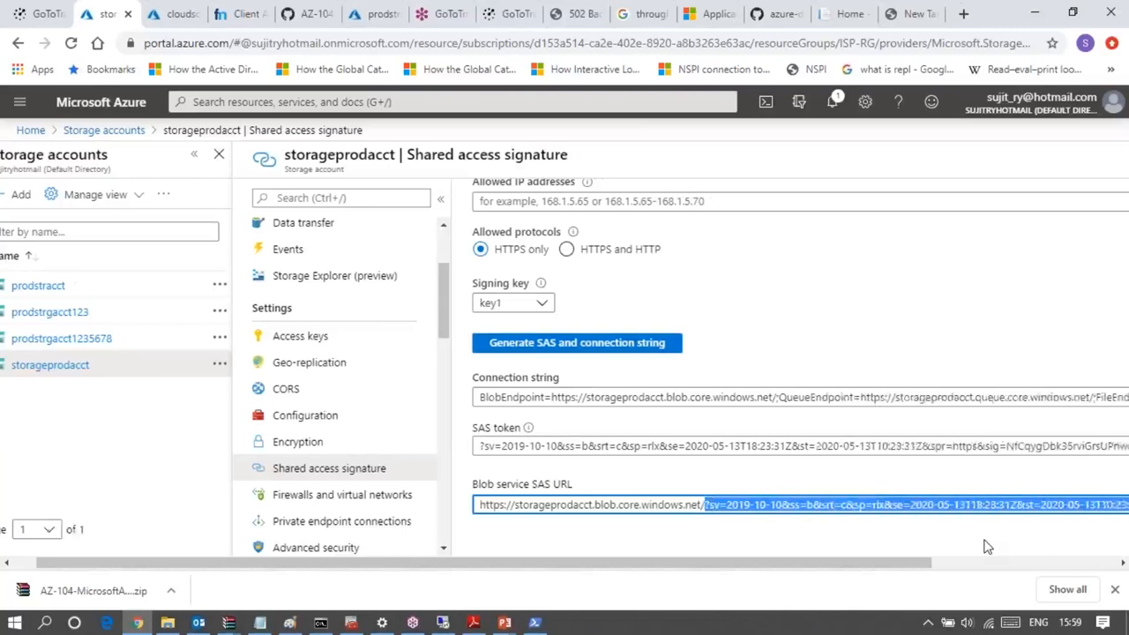
key(shift+Right)
key(shift+Right)
key(shift+Right)
key(shift+Right)
key(shift+Right)
key(shift+Right)
key(shift+Right)
key(shift+Right)
key(shift+Right)
key(shift+Right)
key(shift+Right)
key(shift+Right)
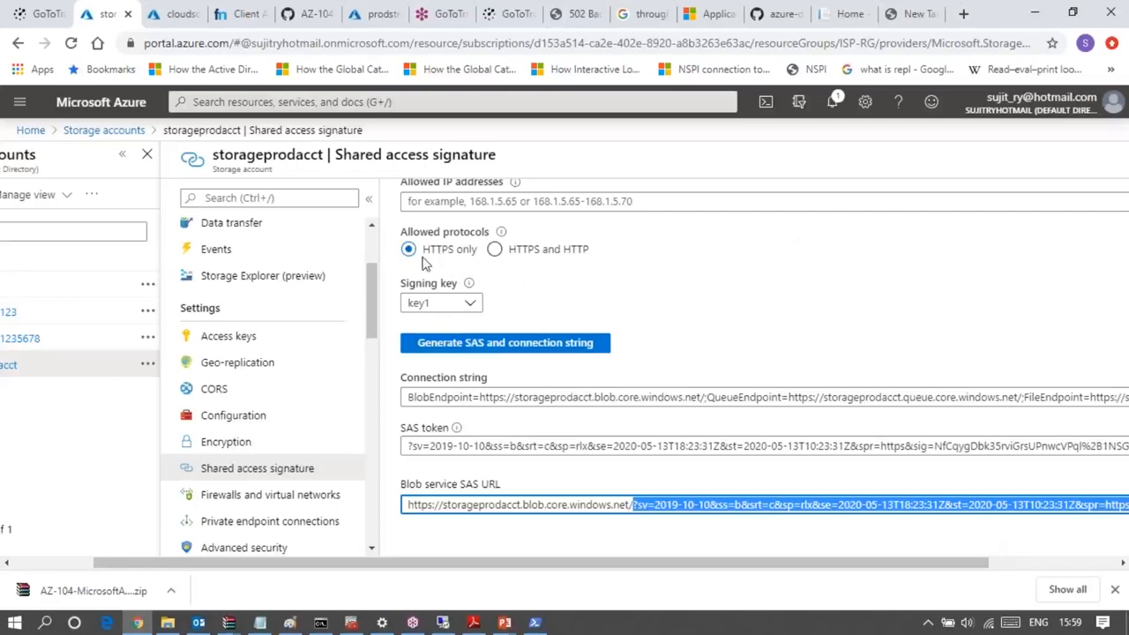
- Set the allowed protocols to HTTPS and HTTP and regenerate the SAS and connection string
click(494, 250)
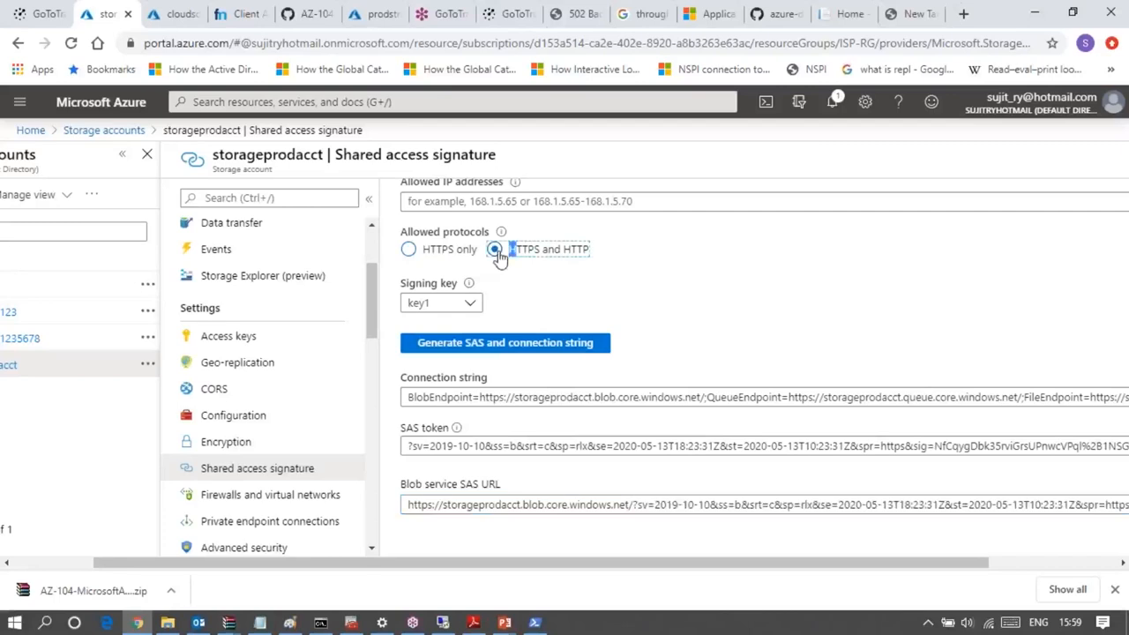
click(510, 346)
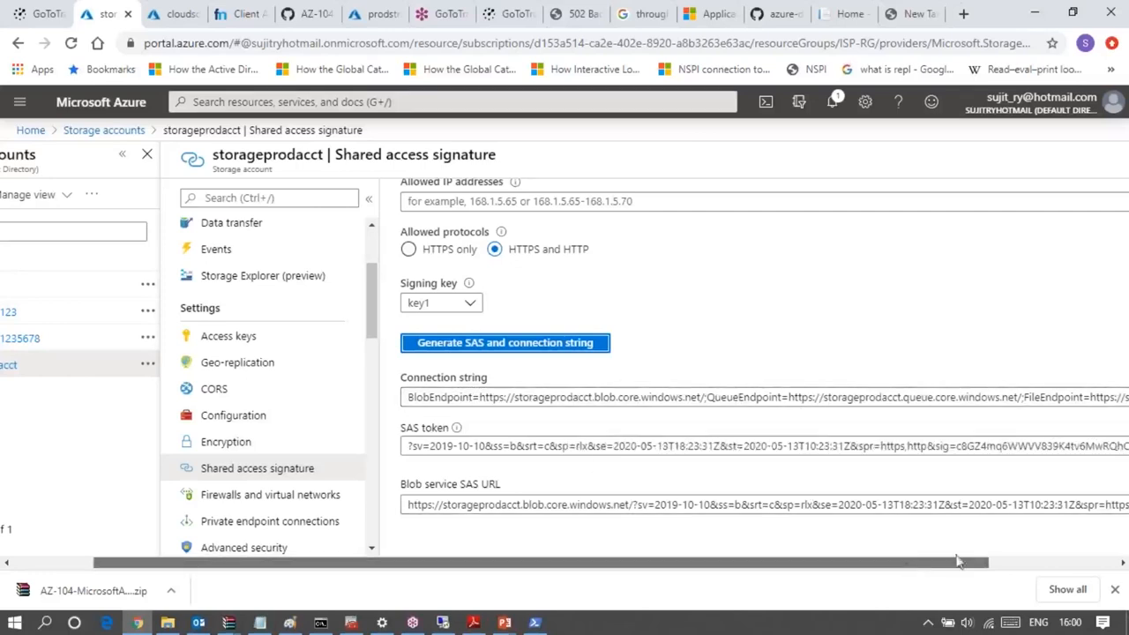
drag(907, 564, 981, 557)
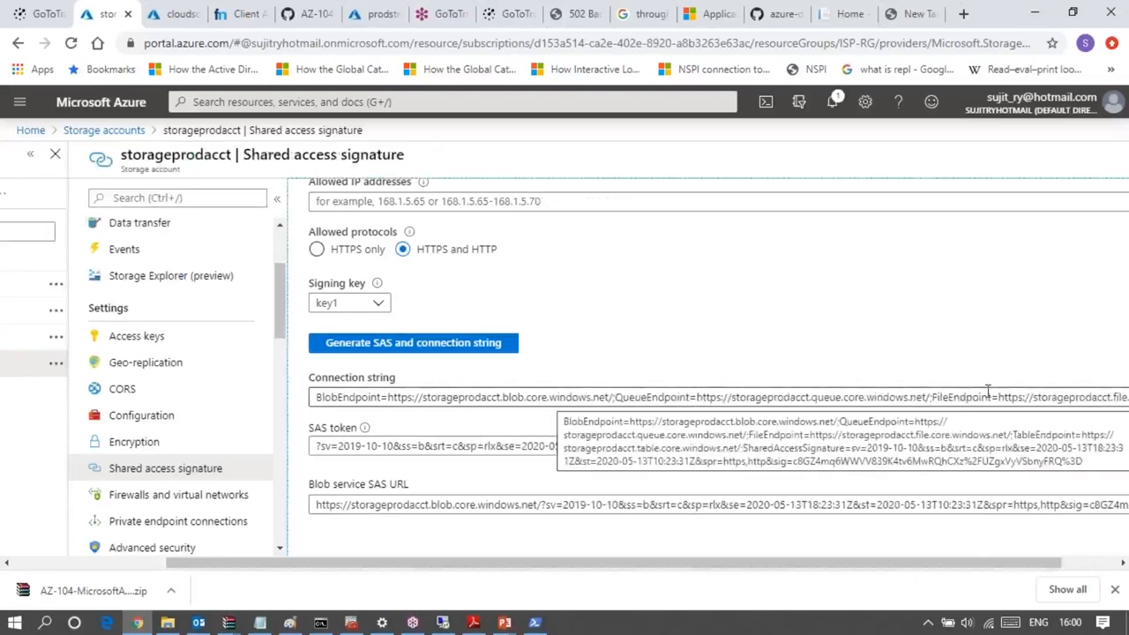
drag(961, 566, 1056, 558)
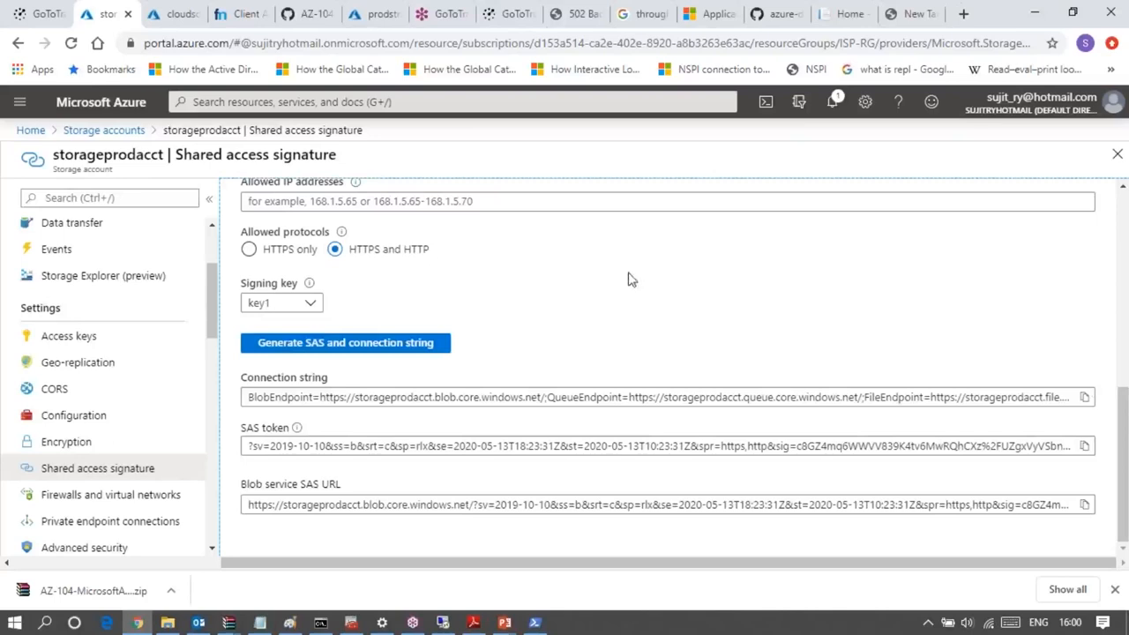
- Recheck the allowed services, resource types, permissions, validity period and protocols against the regenerated SAS values
scroll(630, 274, up, 4)
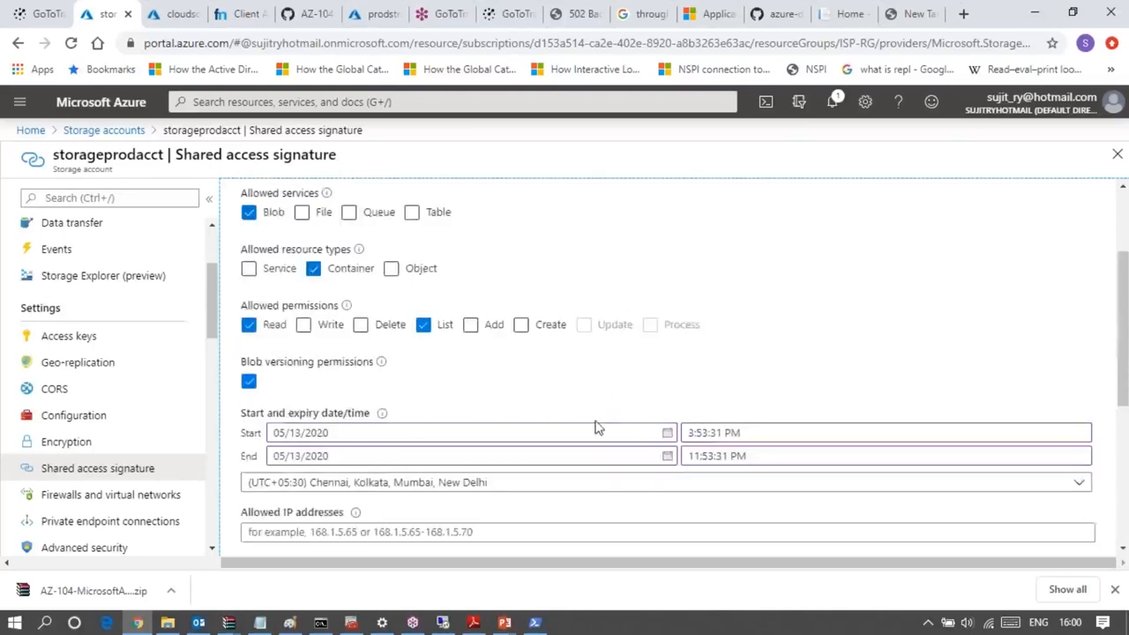
scroll(596, 428, up, 2)
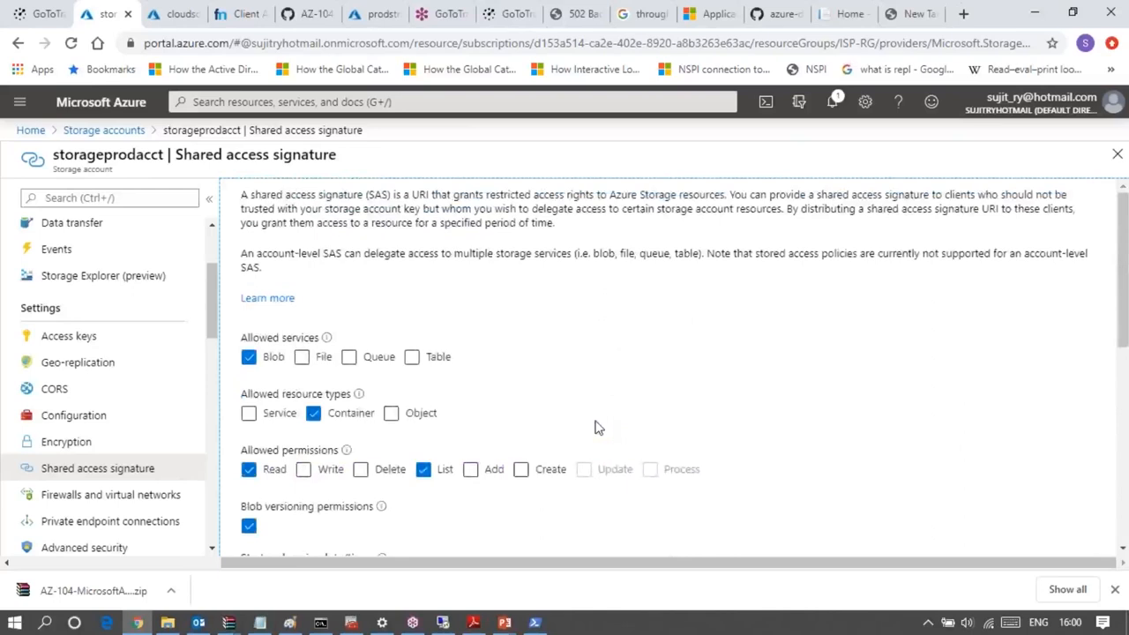
scroll(595, 427, down, 2)
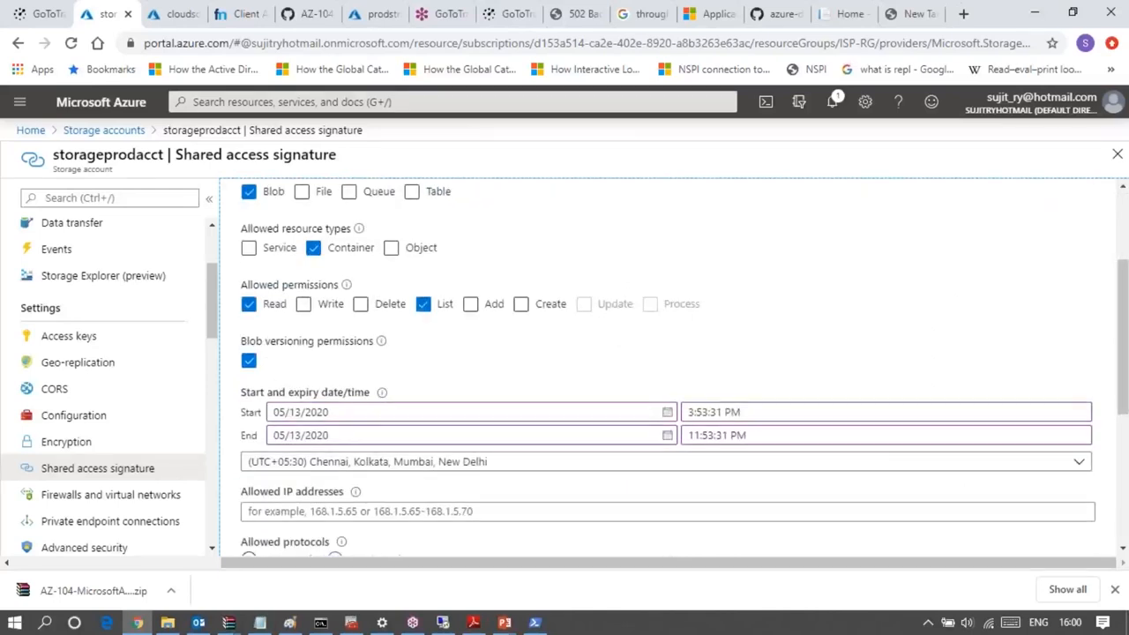
scroll(595, 428, down, 3)
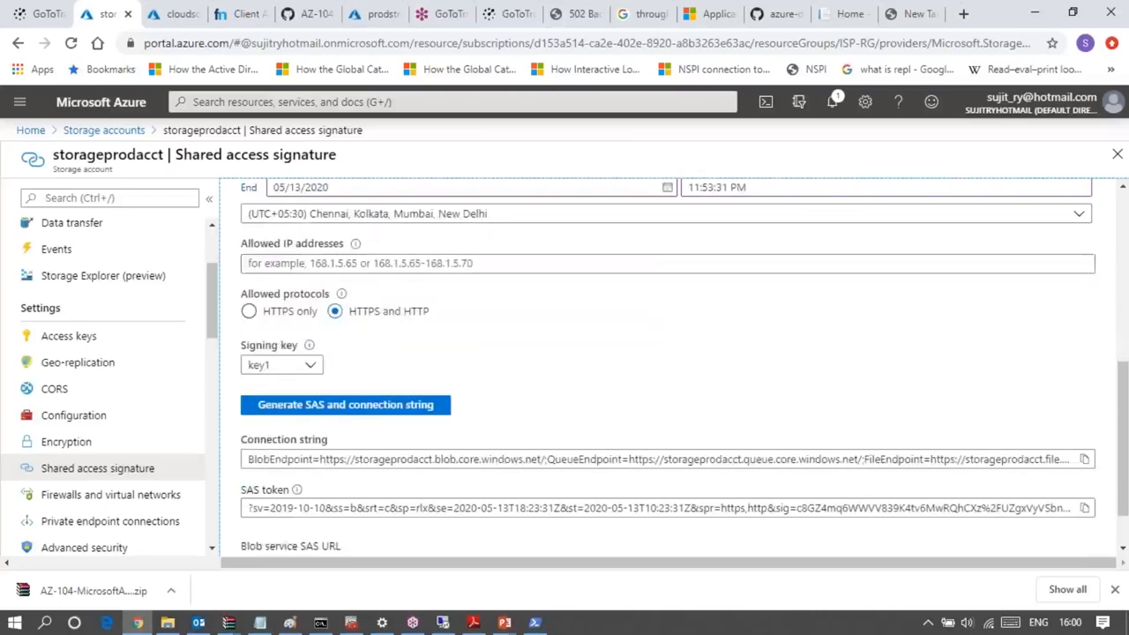
scroll(595, 428, down, 1)
scroll(596, 427, up, 5)
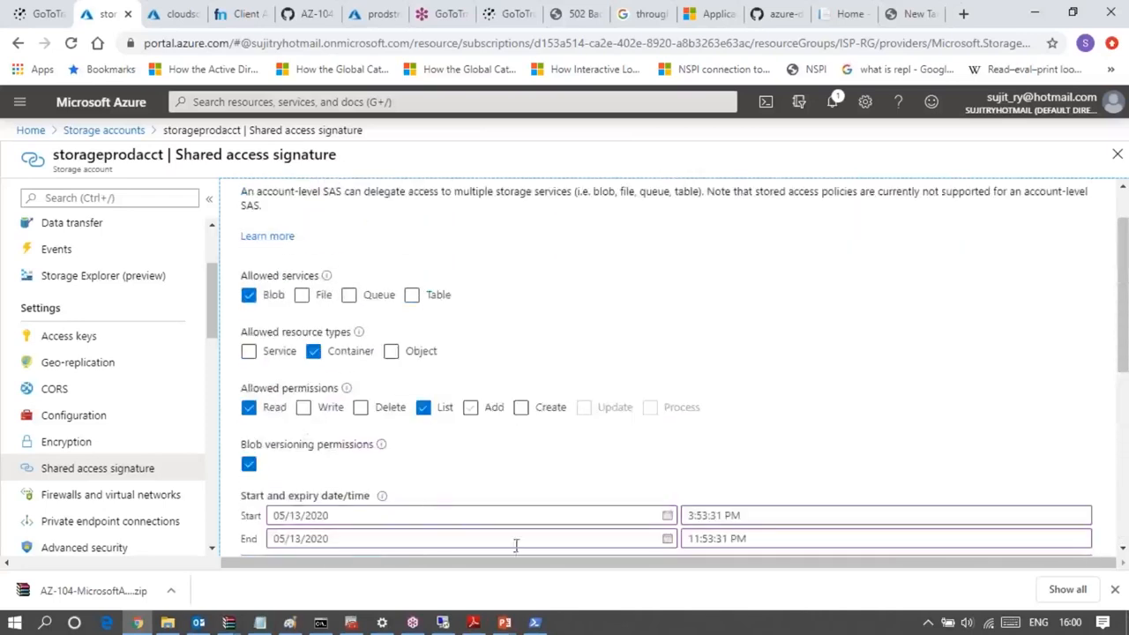
- Switch to the running PowerPoint slide show and advance past the Lesson 02: Blob Storage title to the Blob Storage Overview slide
mouse_move(501, 624)
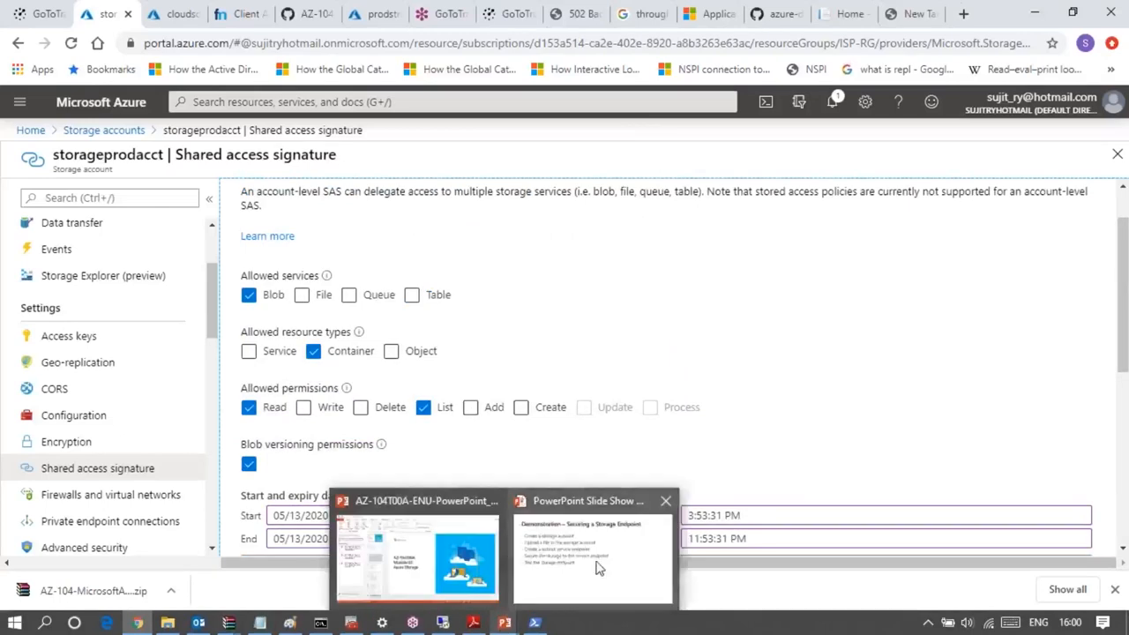
click(597, 567)
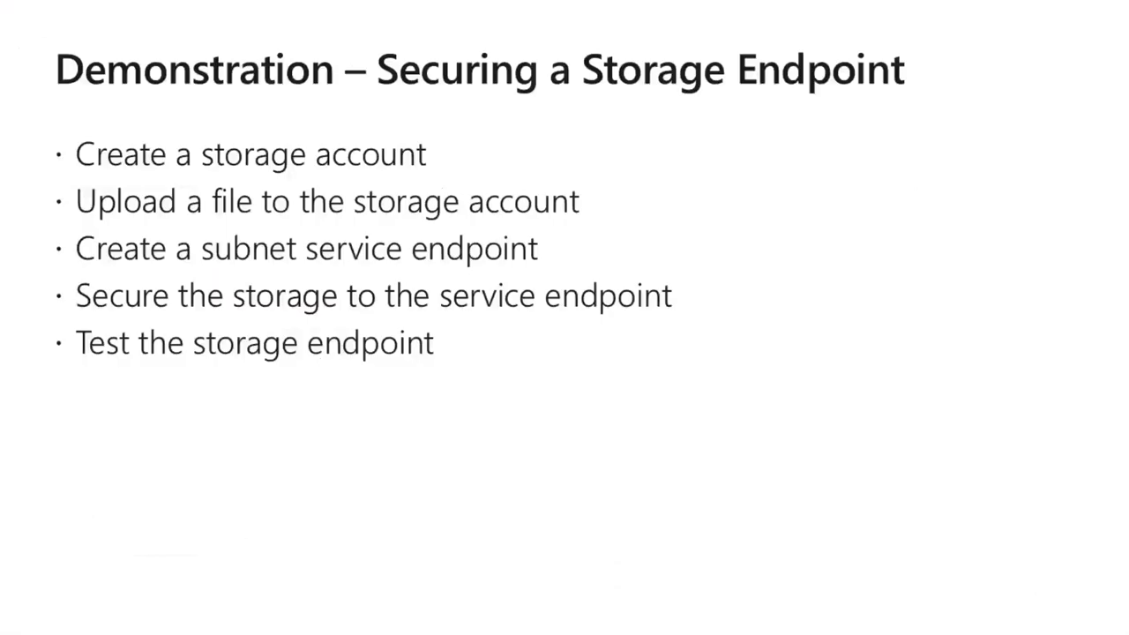
key(Right)
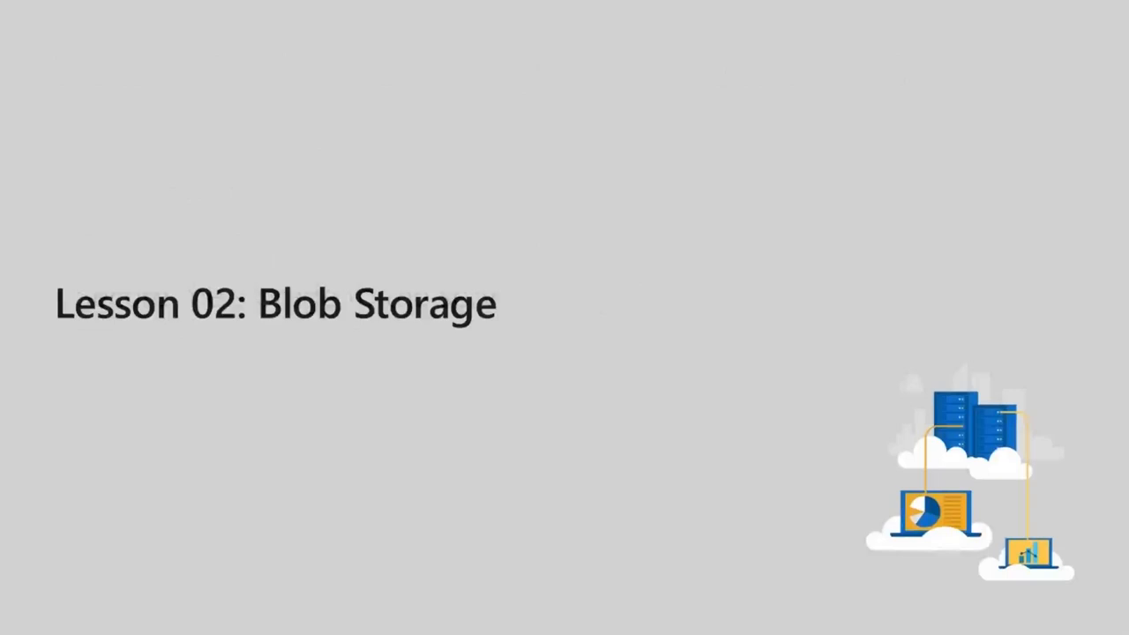
key(Right)
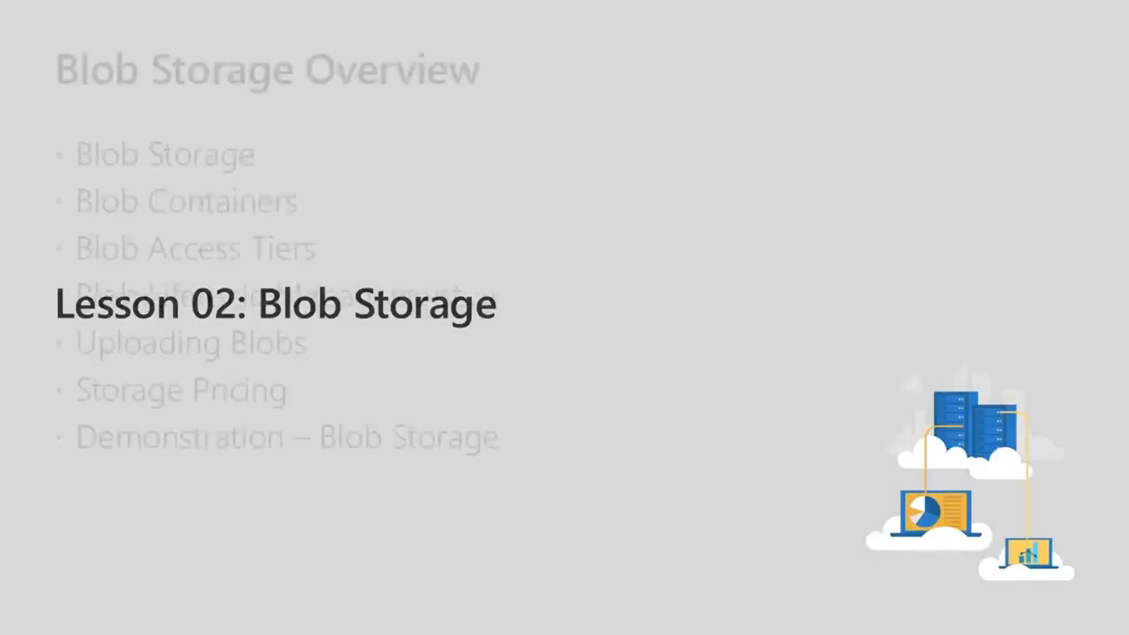
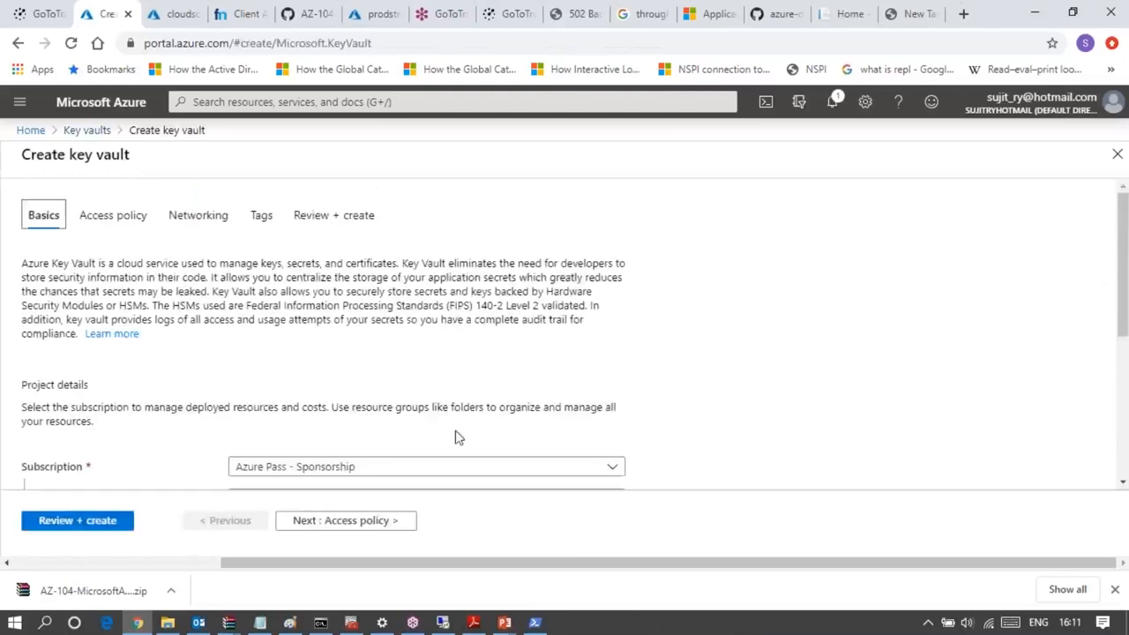
- Choose ISP-RG as the resource group for the new key vault
scroll(458, 437, down, 2)
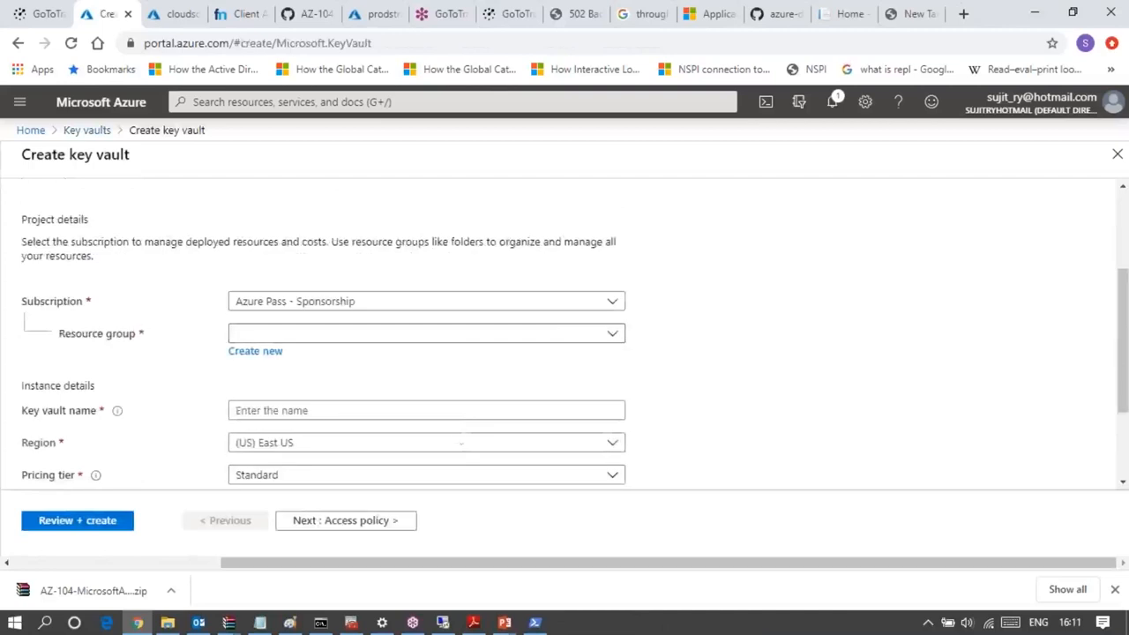
click(312, 340)
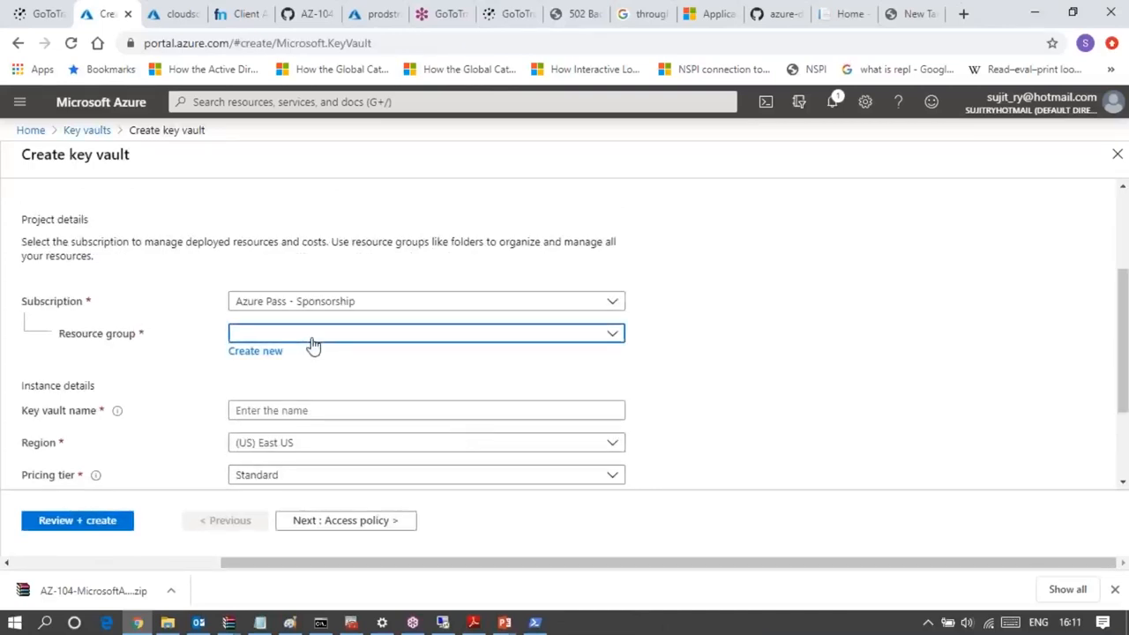
click(252, 396)
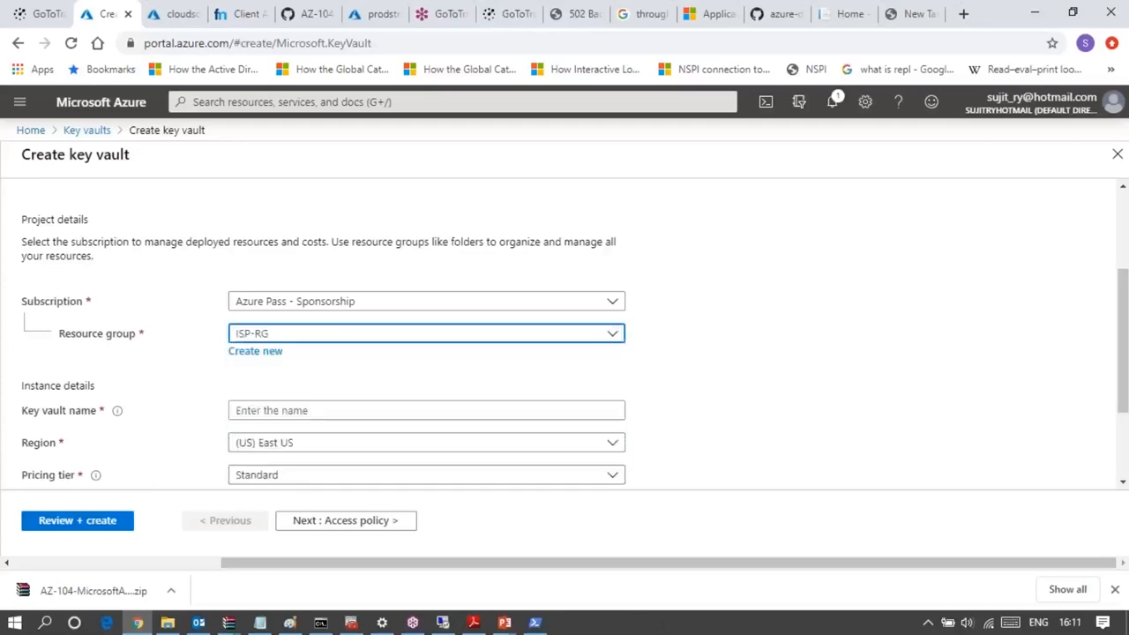
- Try prodkeyvault and prodkeyvault123 as the key vault name
scroll(319, 377, down, 2)
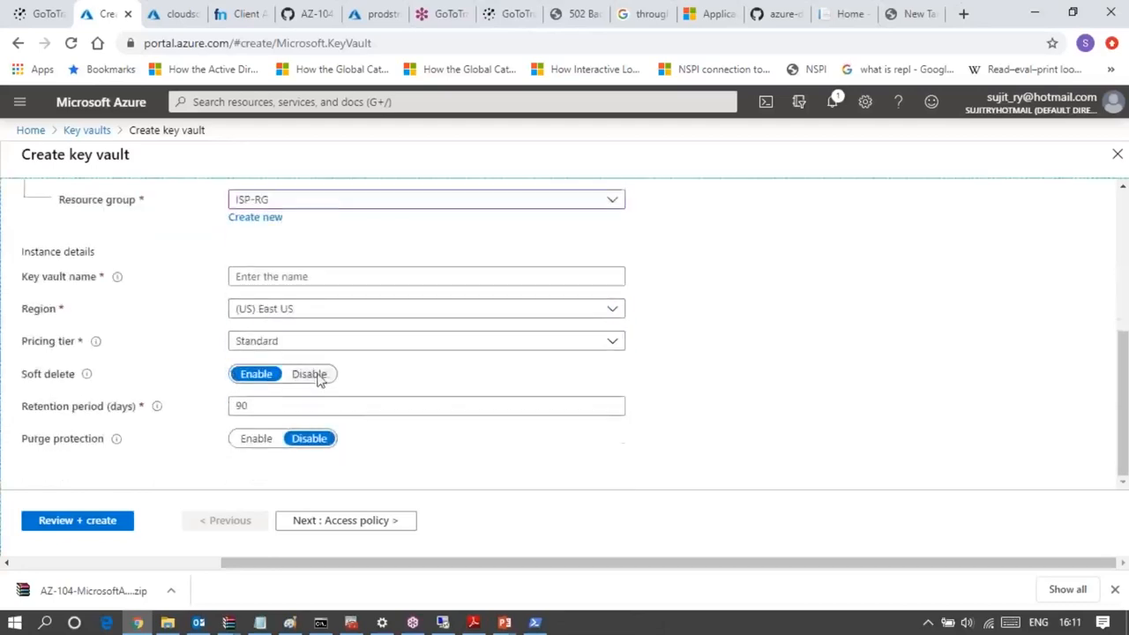
click(314, 276)
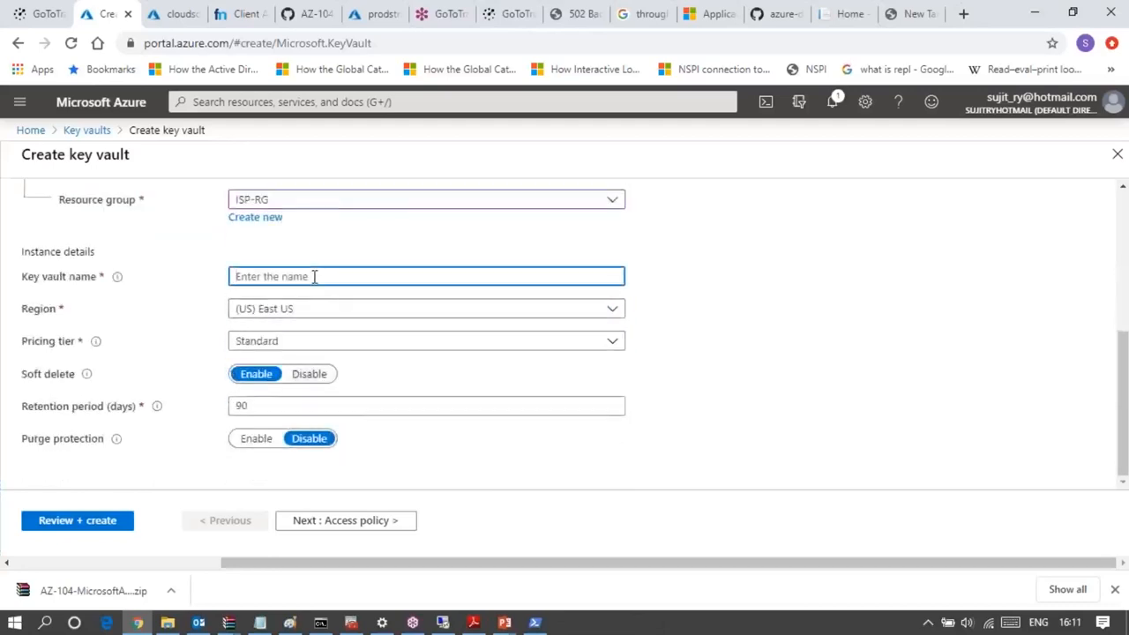
text(prodkeyvault)
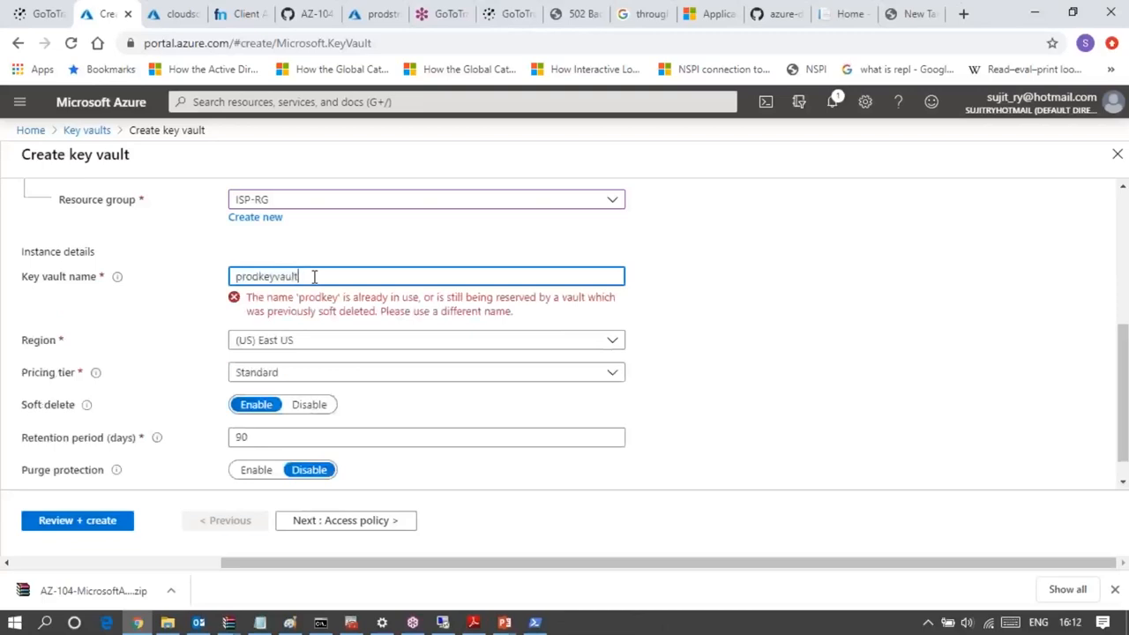
click(679, 329)
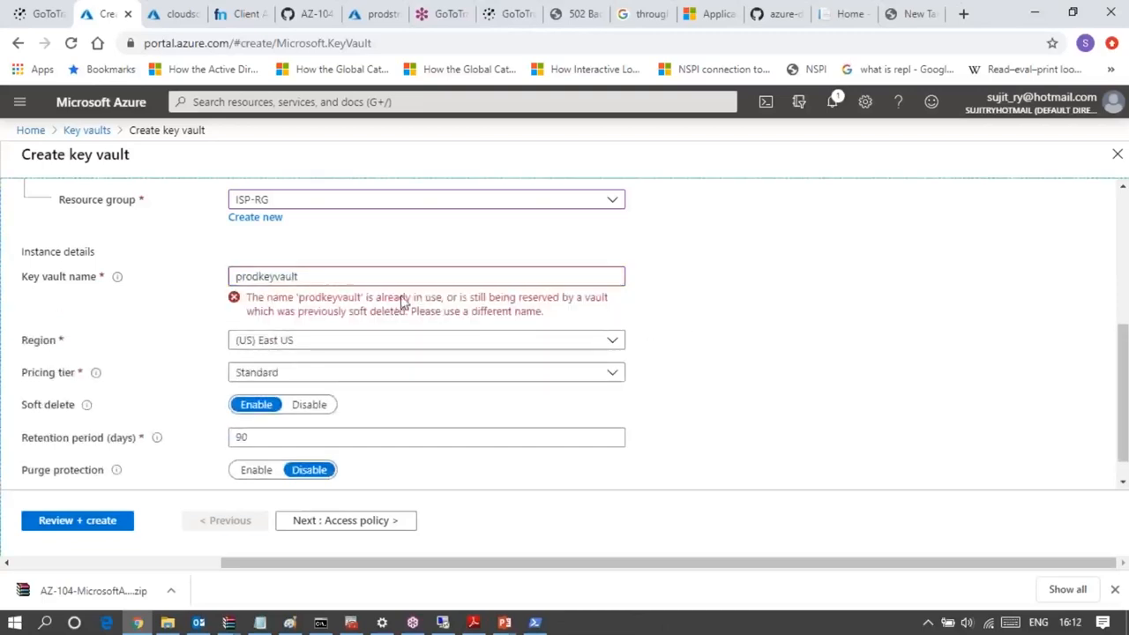
click(302, 278)
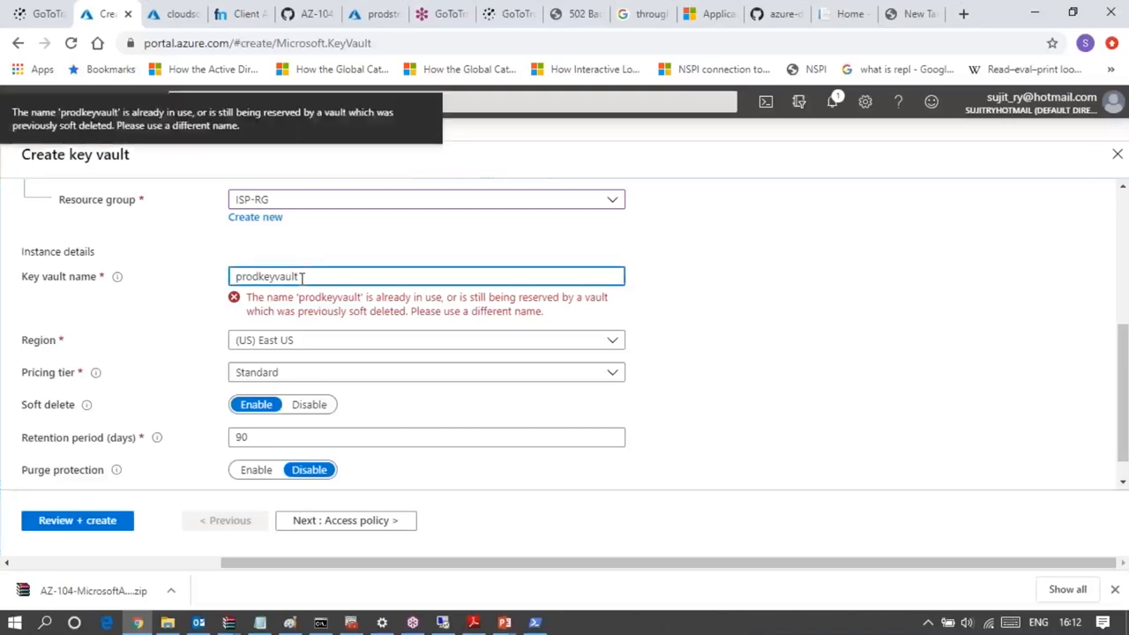
text(123)
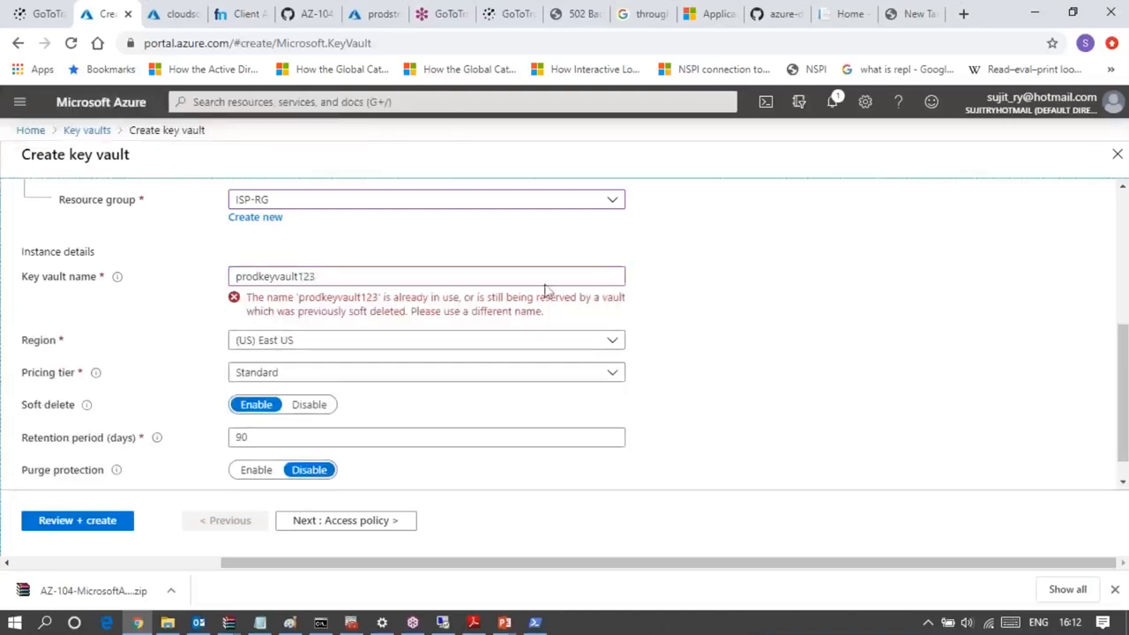
- Name the key vault certkeyvault12345
click(394, 278)
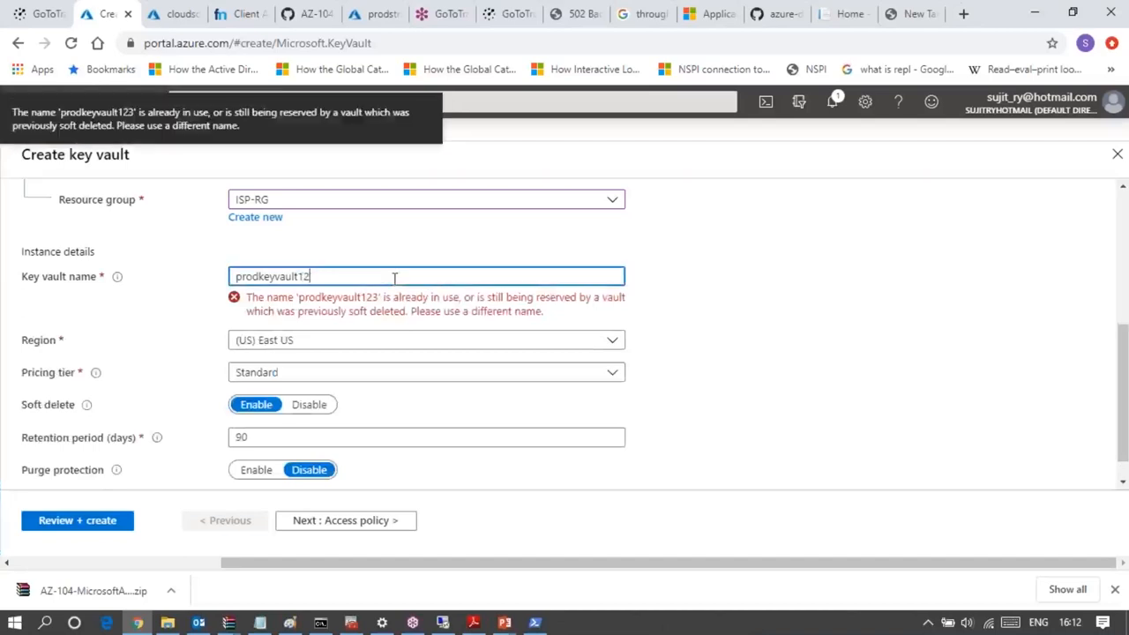
key(BackSpace)
key(BackSpace)
key(BackSpace)
key(BackSpace)
key(BackSpace)
key(BackSpace)
key(BackSpace)
key(BackSpace)
key(BackSpace)
key(BackSpace)
key(BackSpace)
key(BackSpace)
key(BackSpace)
key(BackSpace)
text(certke)
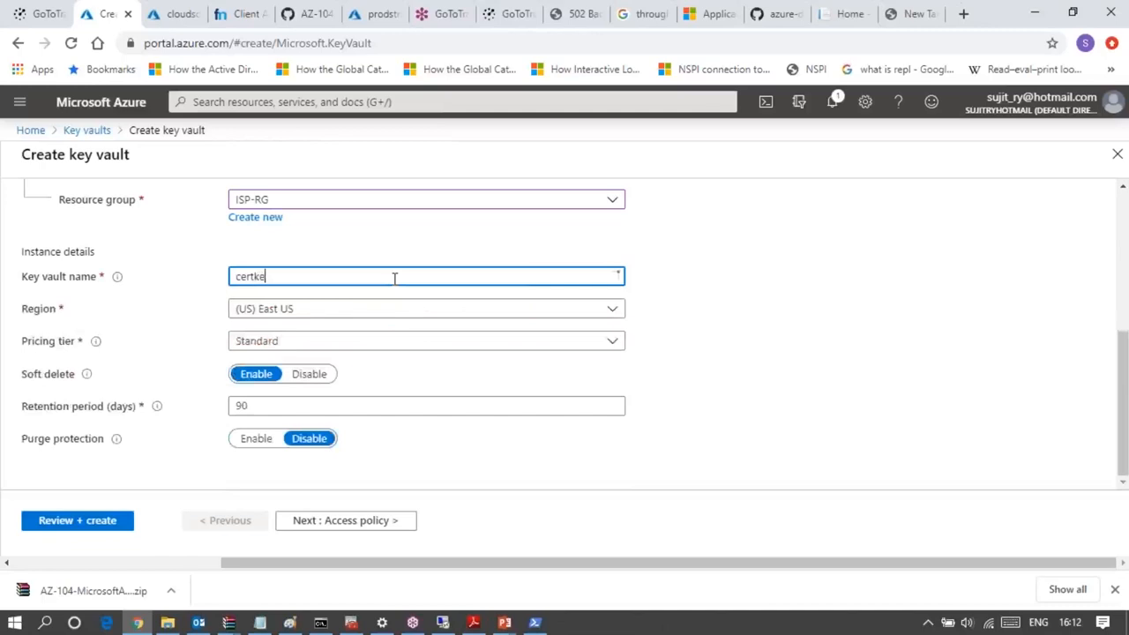
text(yvault)
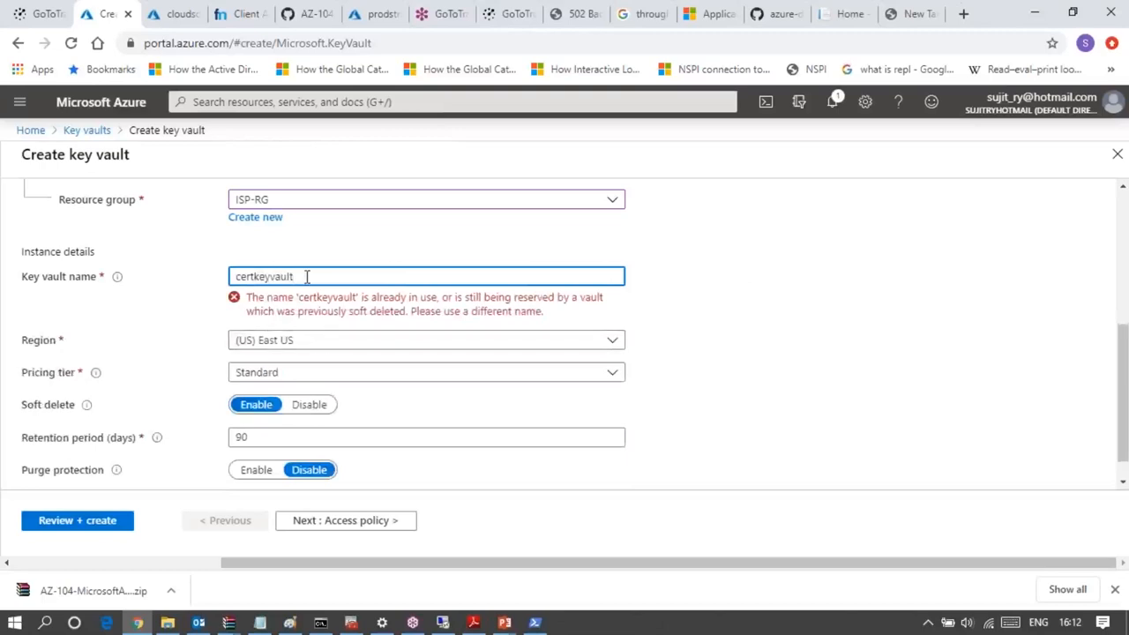
text(12345)
click(750, 341)
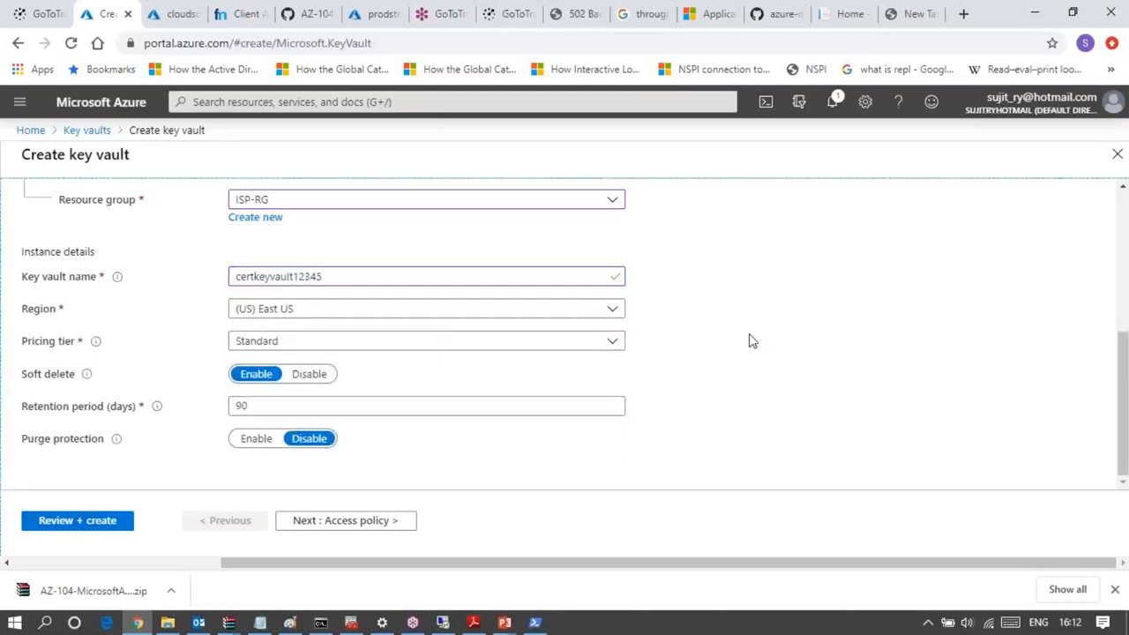
- Set the key vault's region to (US) East US 2 and disable soft delete
click(349, 318)
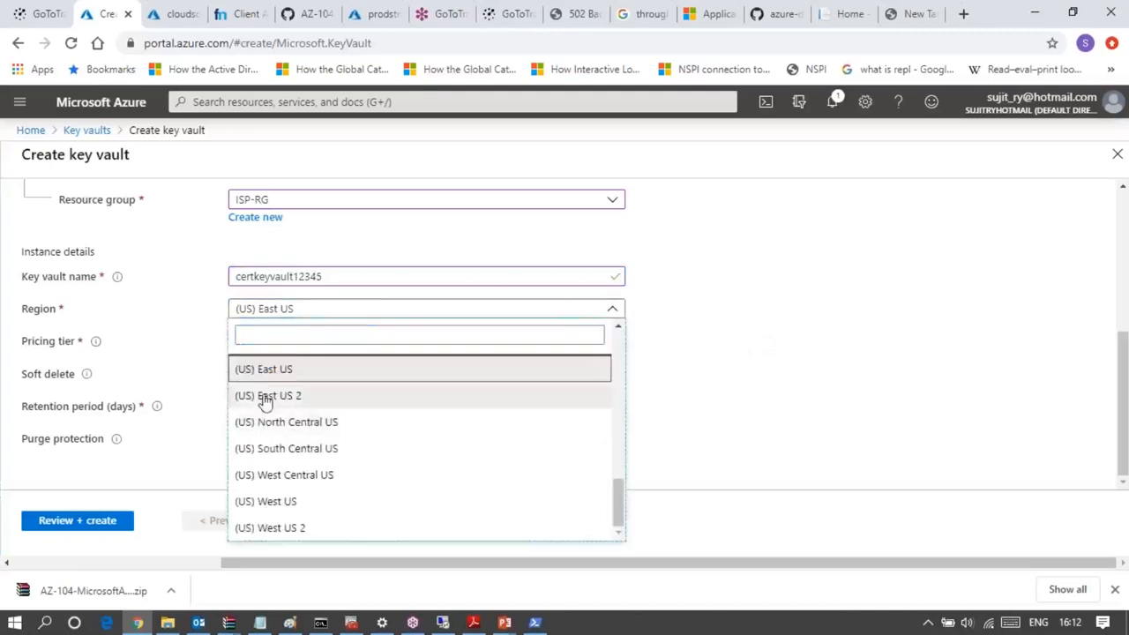
click(264, 398)
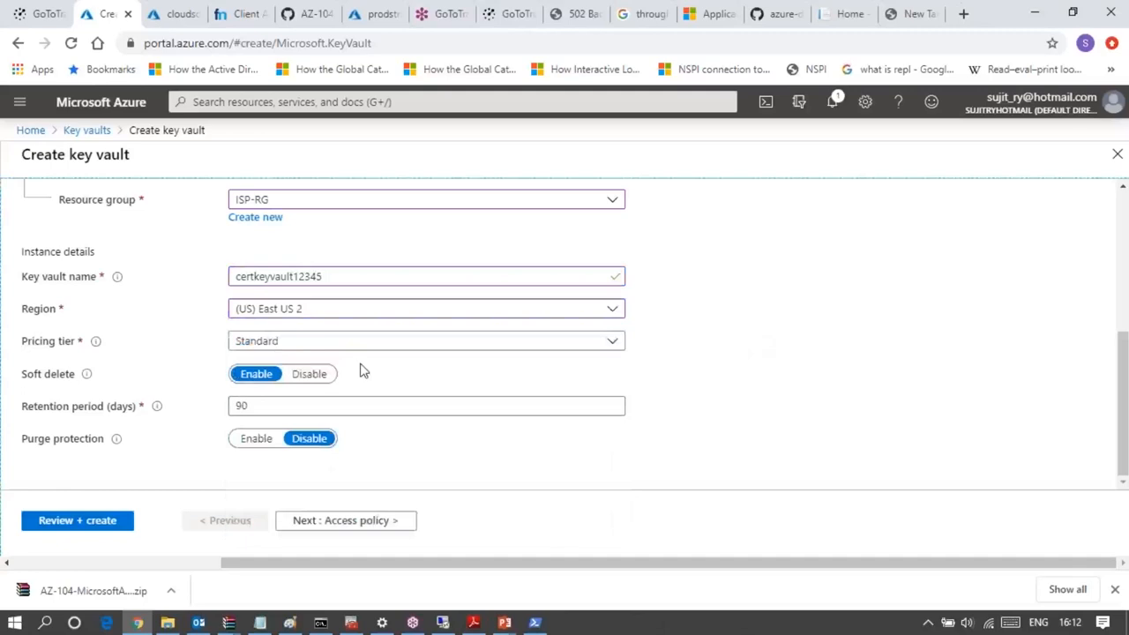
click(312, 381)
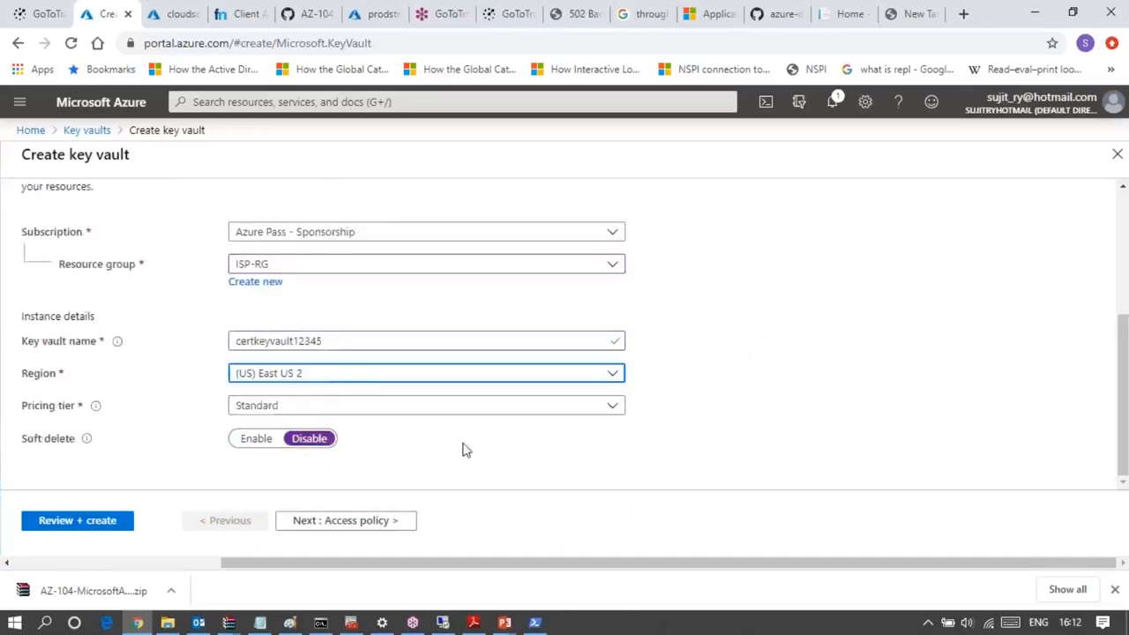
- In the vault's access policy settings, enable access for Azure Virtual Machines, Azure Resource Manager and Azure Disk Encryption
click(353, 522)
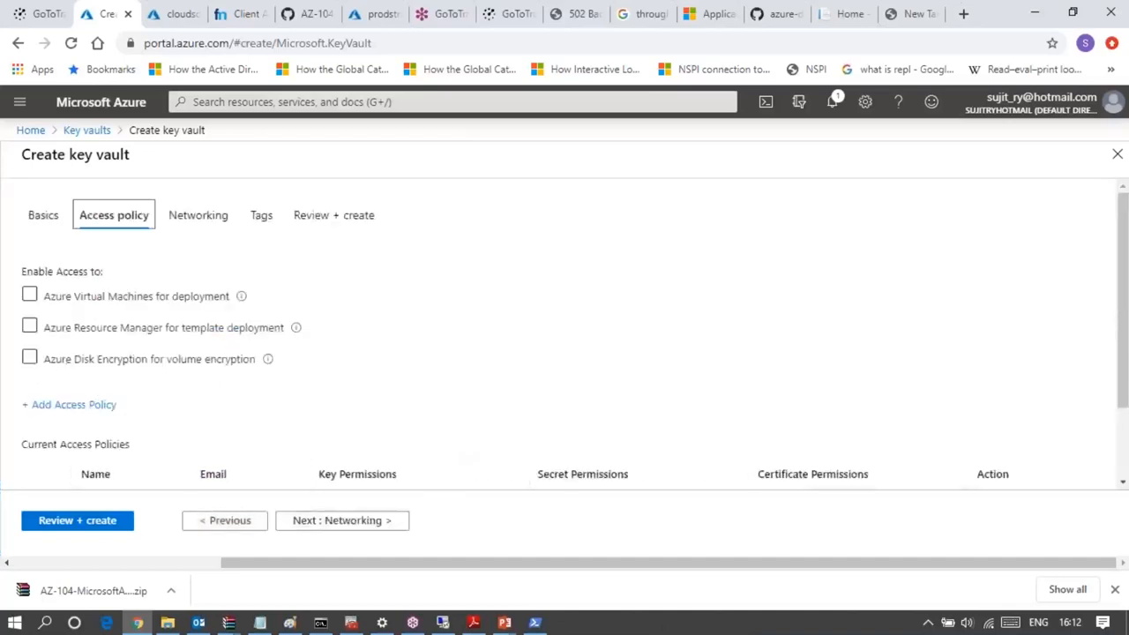
click(100, 301)
click(29, 297)
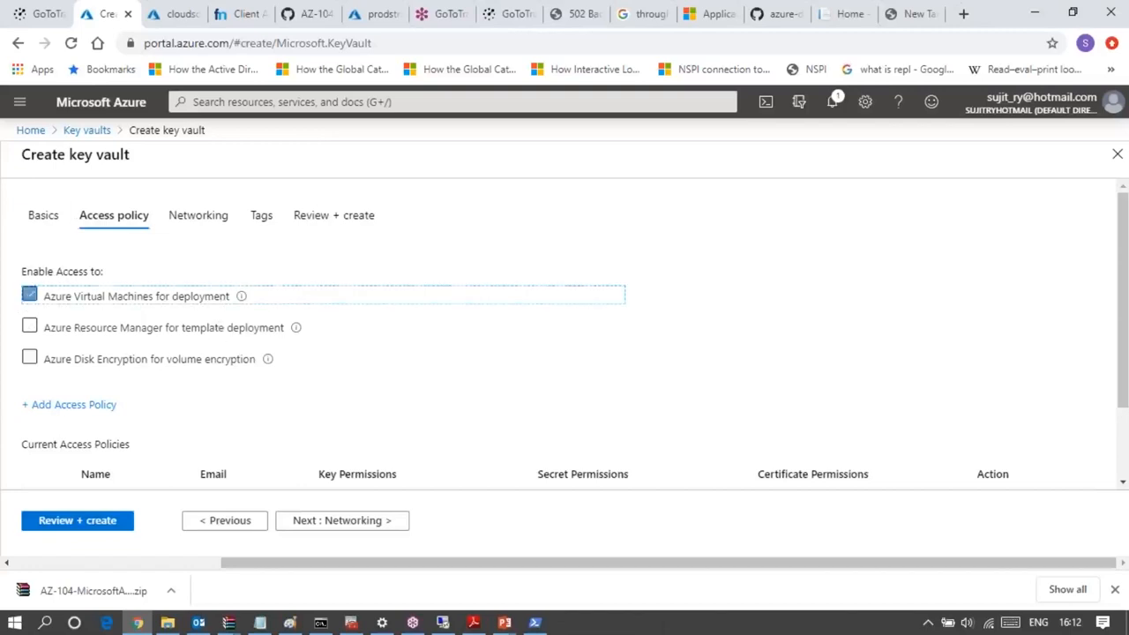
click(30, 328)
click(30, 358)
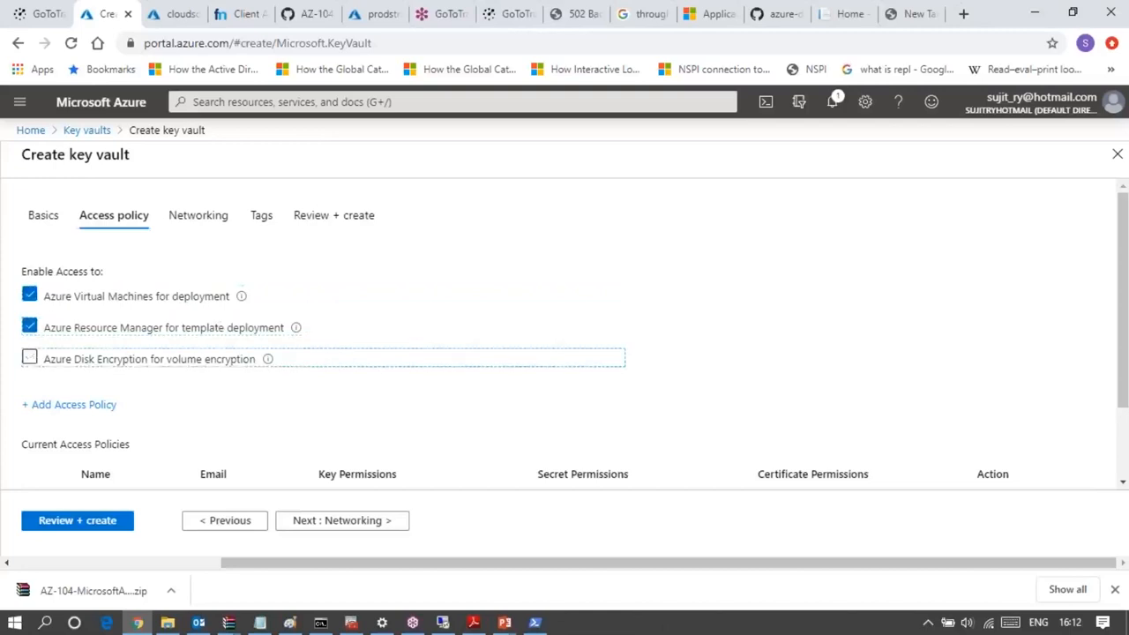
click(224, 404)
- Start an access policy from the Azure Data Lake Storage or Azure Storage template and grant it all key permissions
click(95, 409)
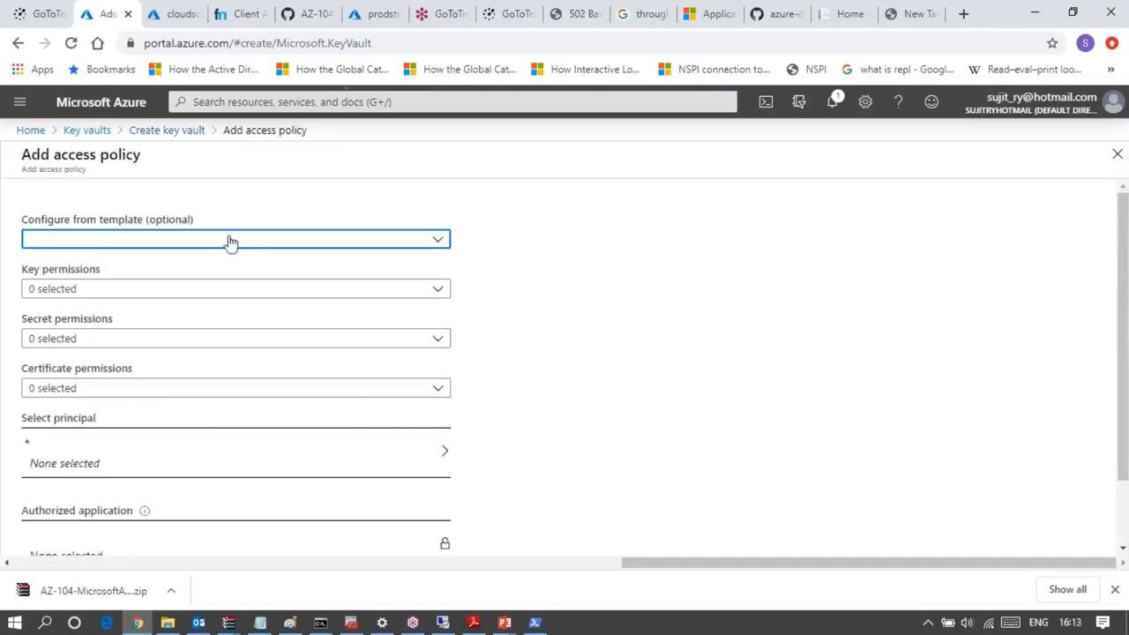
click(327, 246)
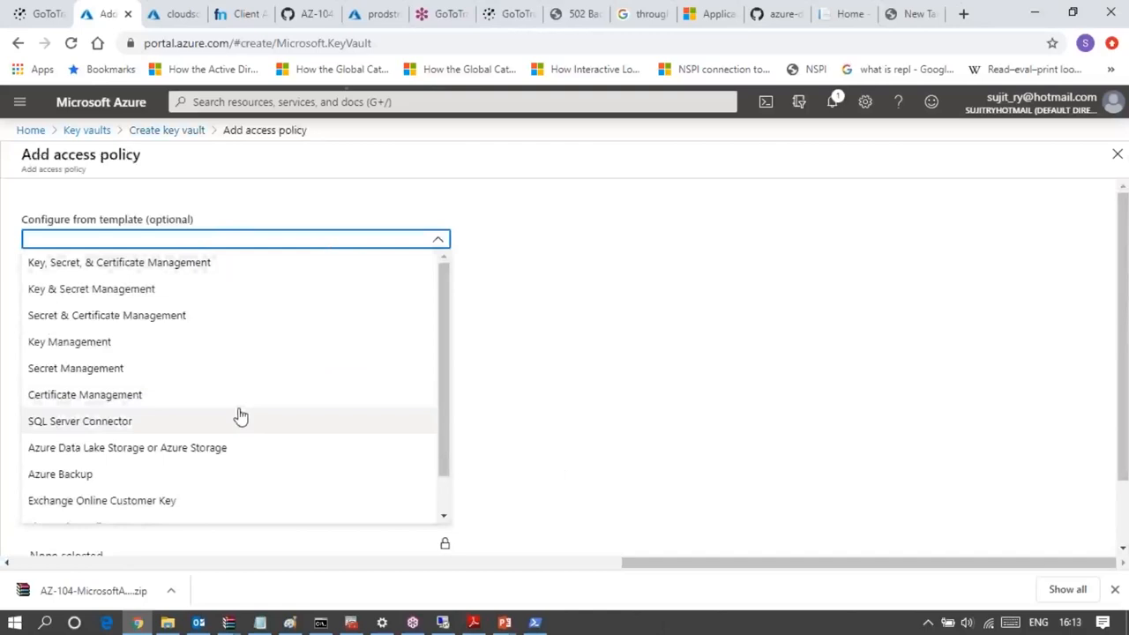
click(175, 452)
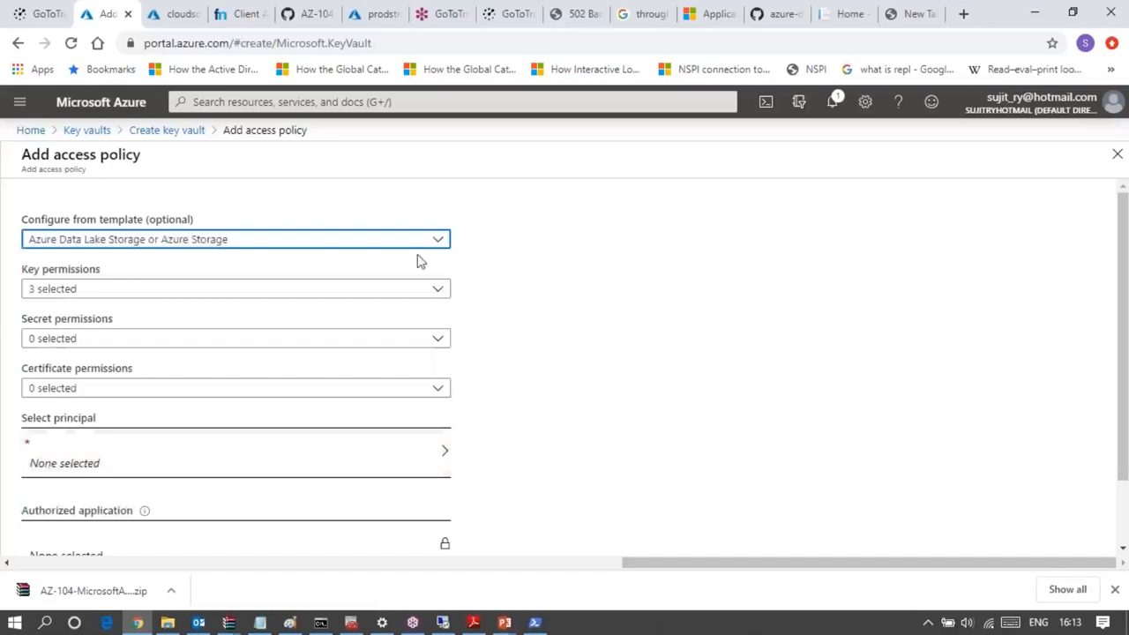
click(420, 290)
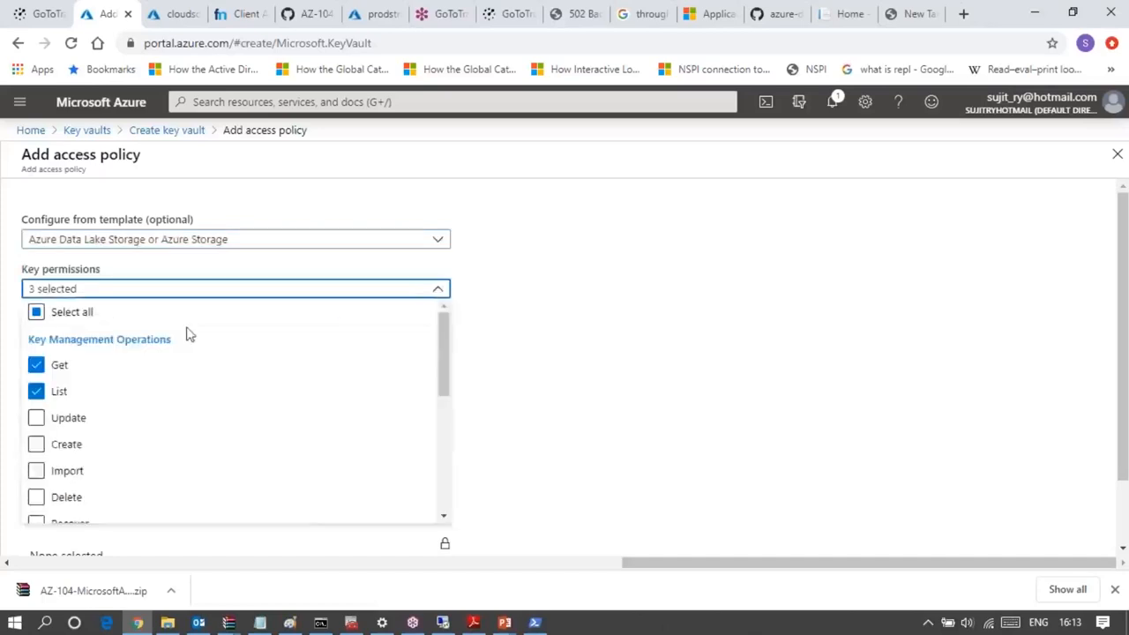
click(86, 314)
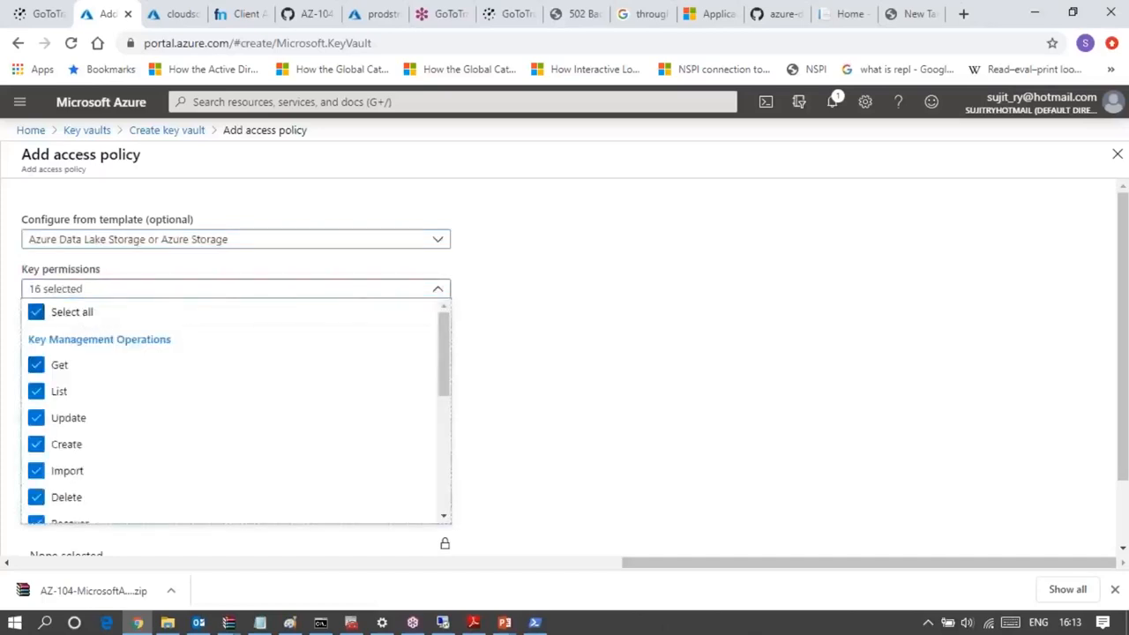
click(668, 353)
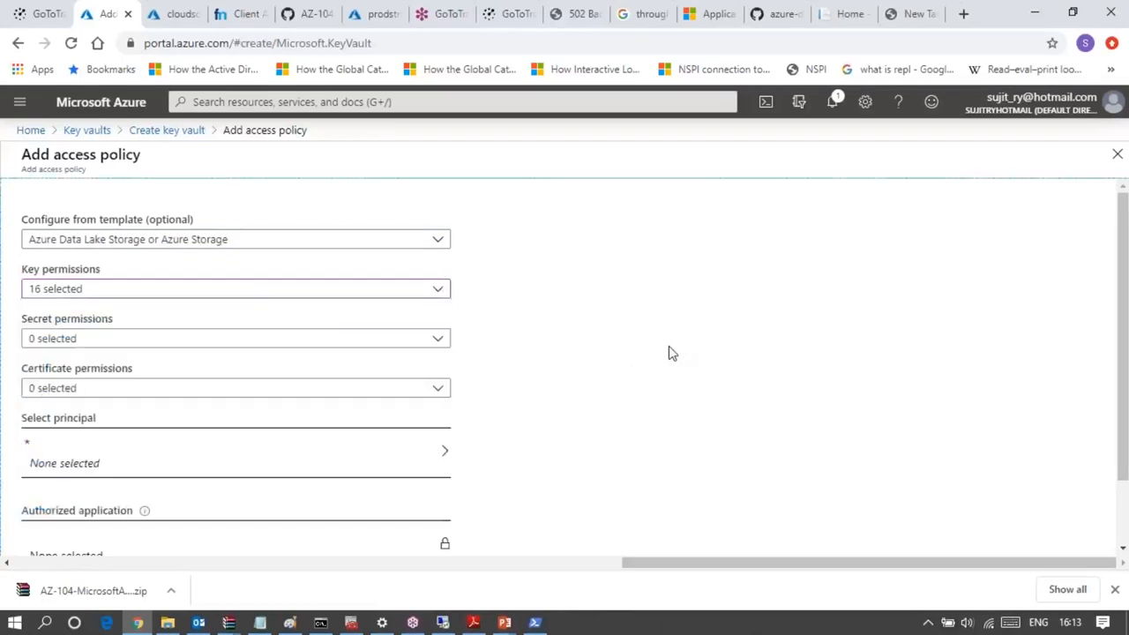
- Grant the access policy all secret permissions and all certificate permissions
click(439, 341)
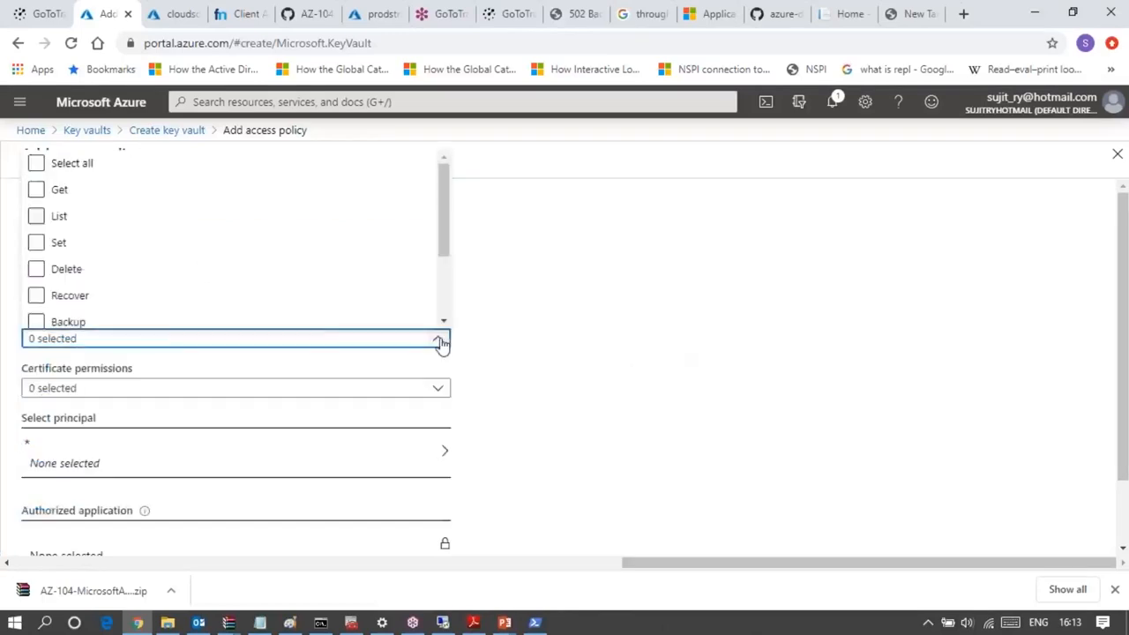
click(37, 164)
click(76, 169)
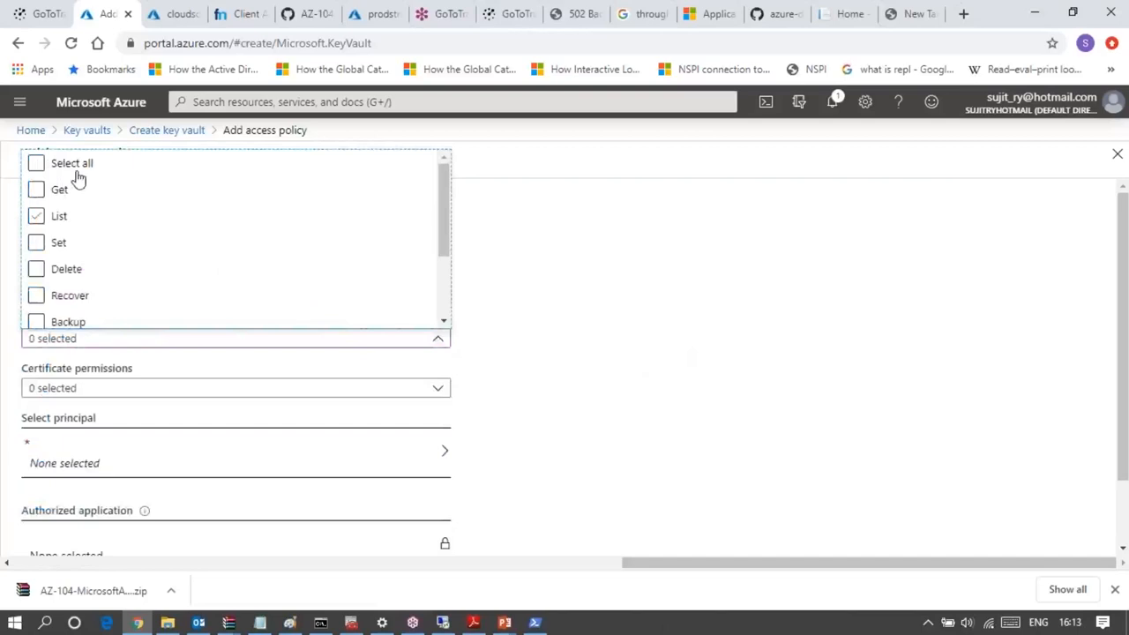
click(35, 166)
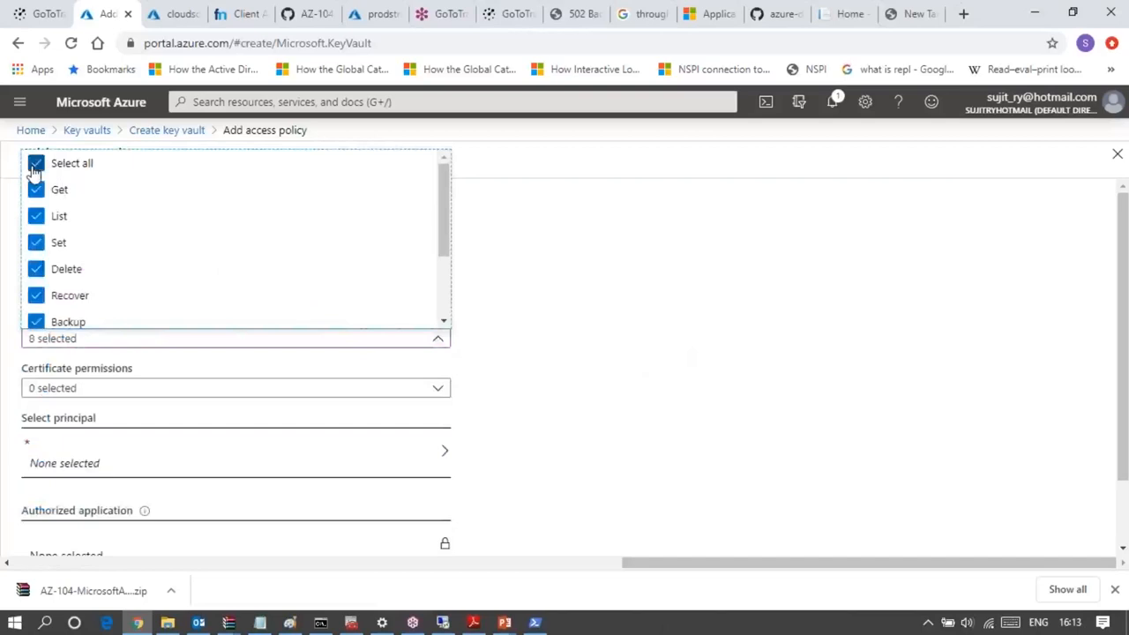
click(750, 353)
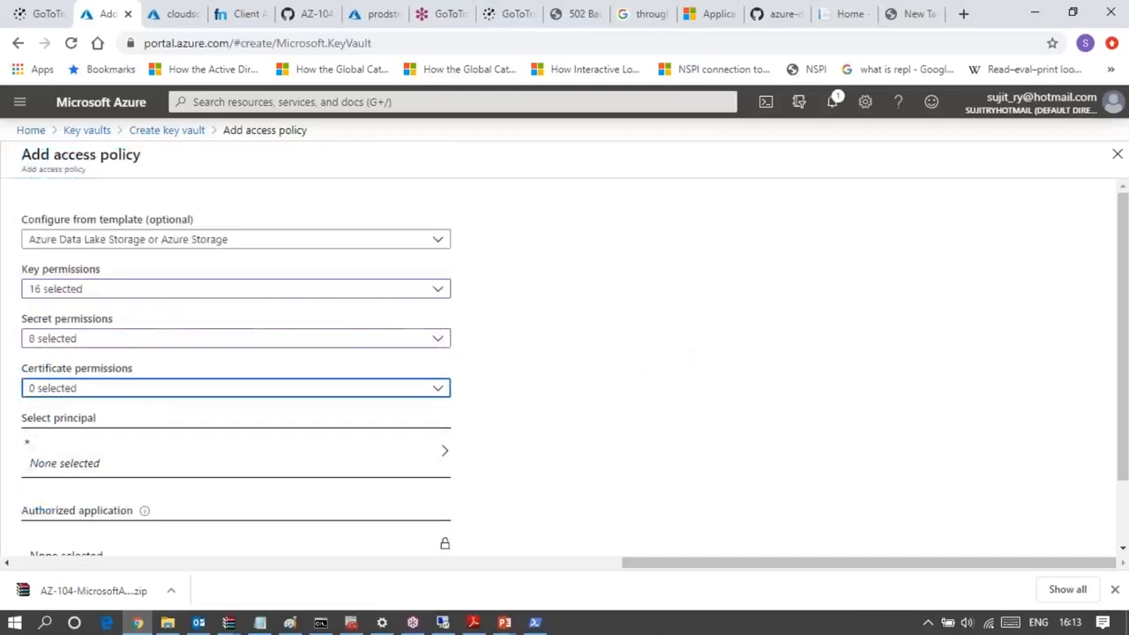
click(146, 390)
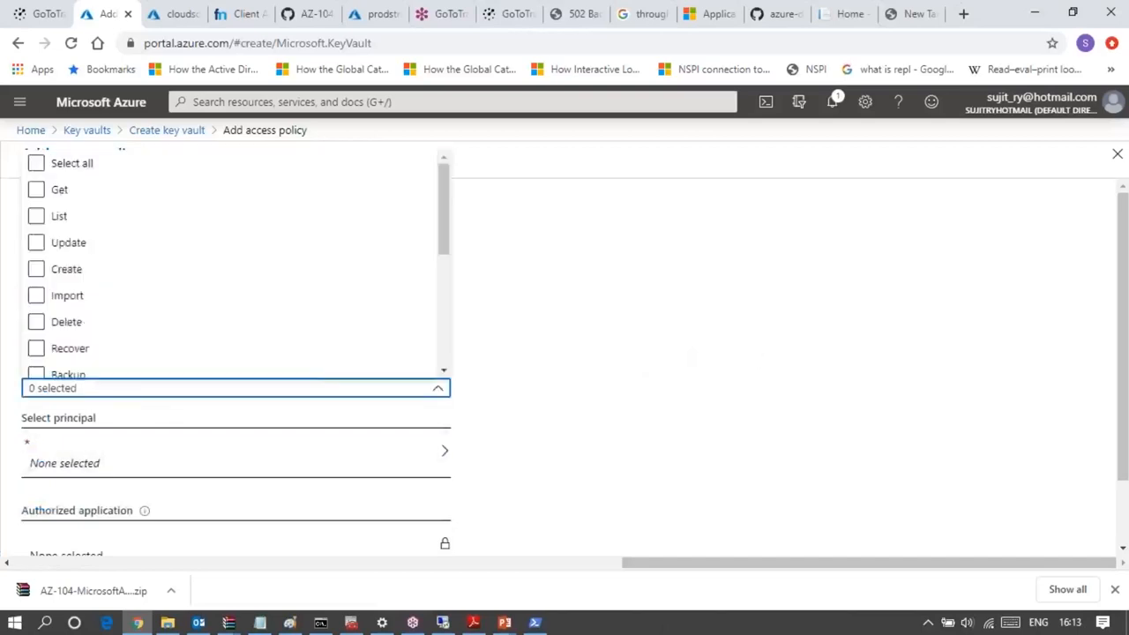
click(35, 166)
click(715, 389)
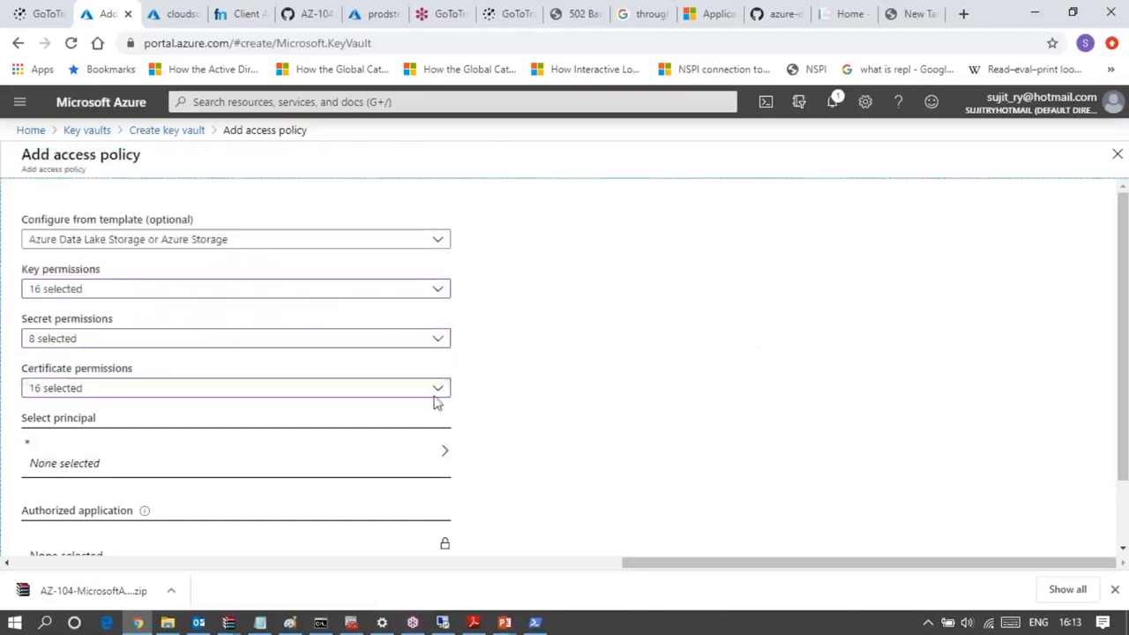
- Choose the account owner's user with the Hotmail address as the access policy's principal and add the policy to the vault
double_click(189, 465)
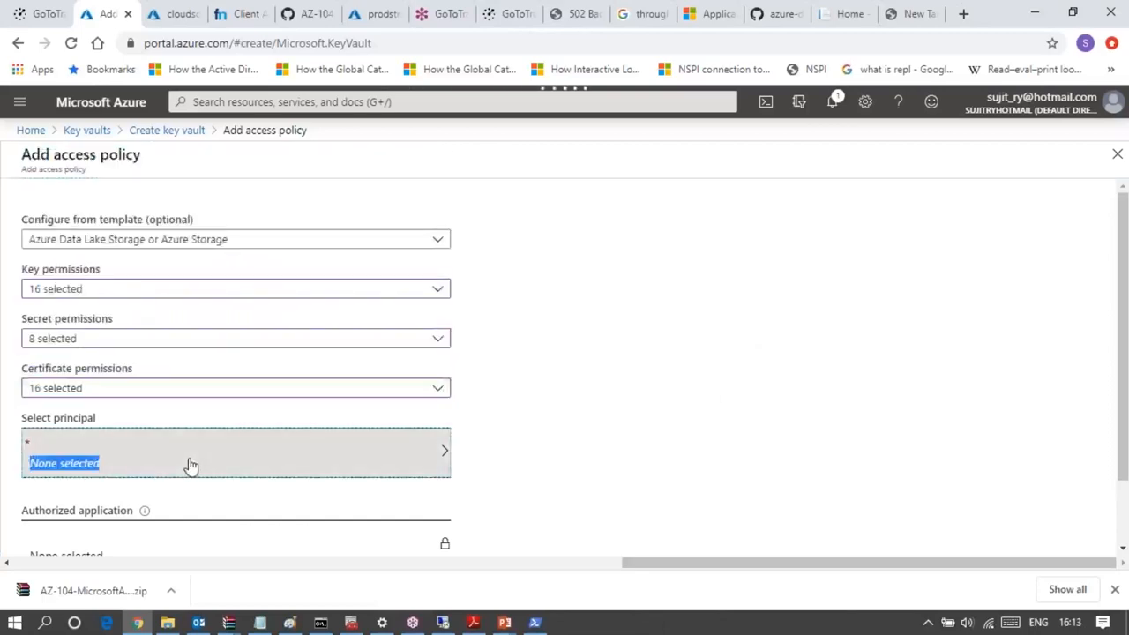
click(346, 464)
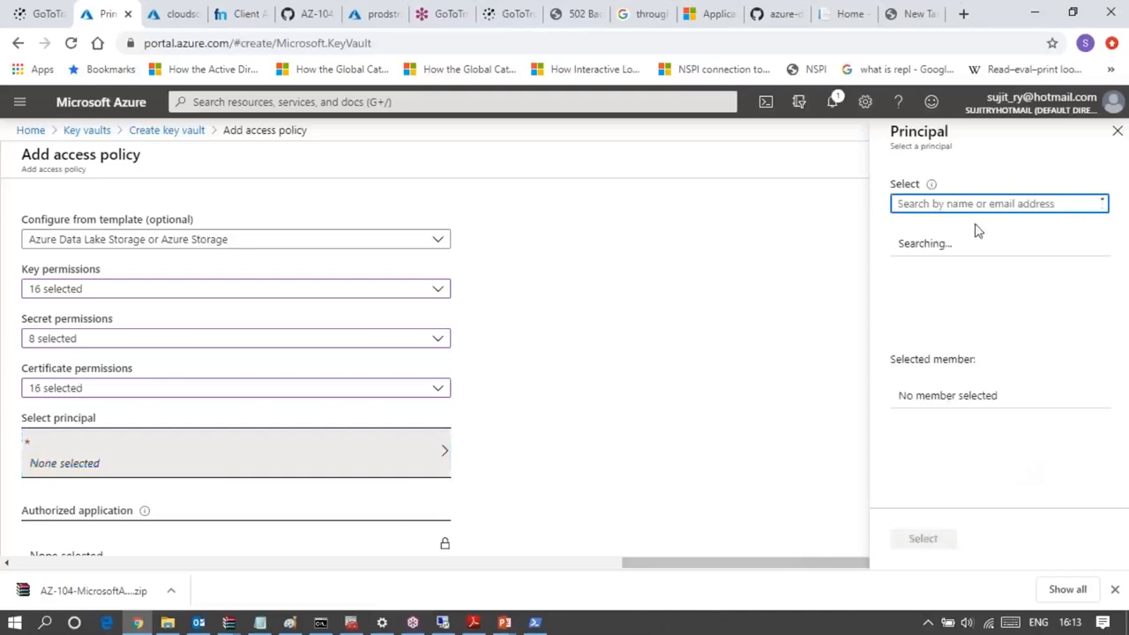
text(sujit)
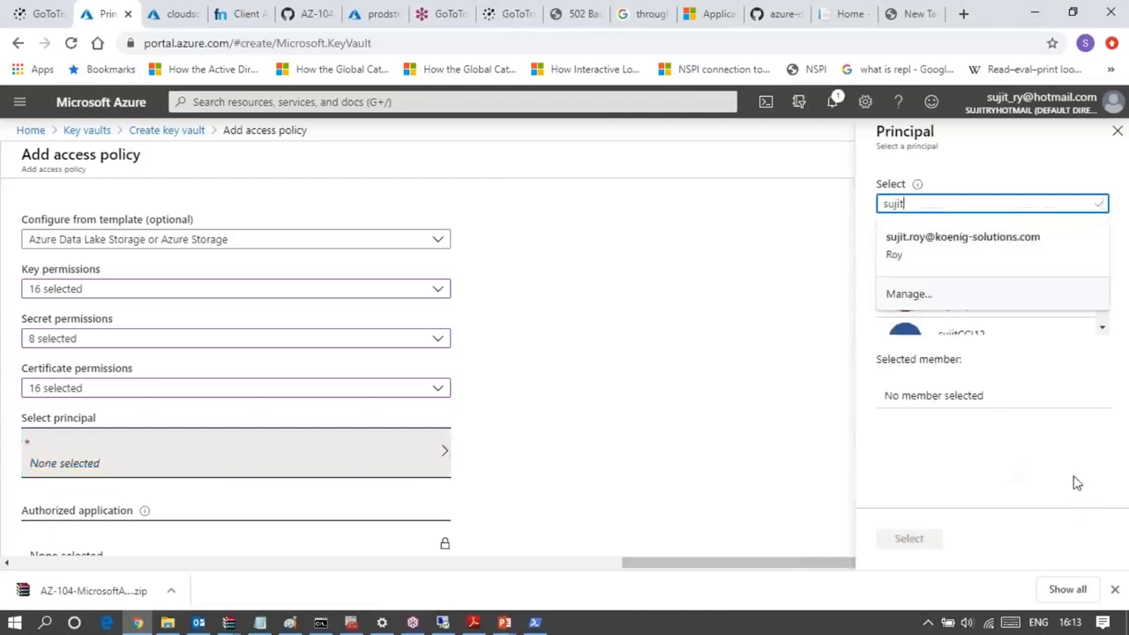
click(999, 166)
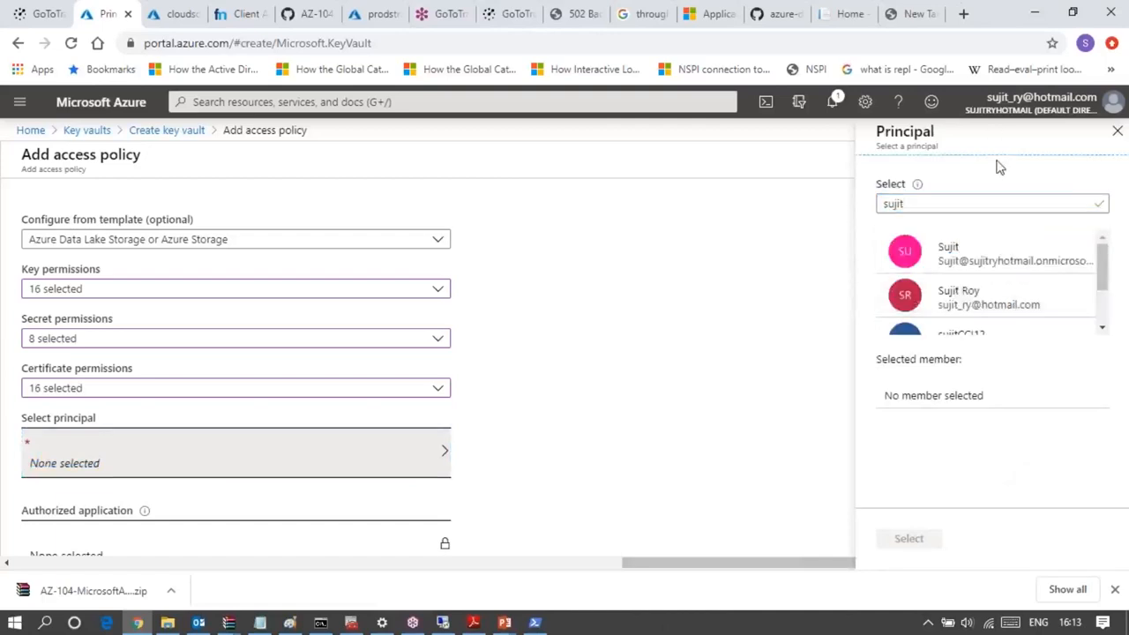
click(980, 293)
click(924, 547)
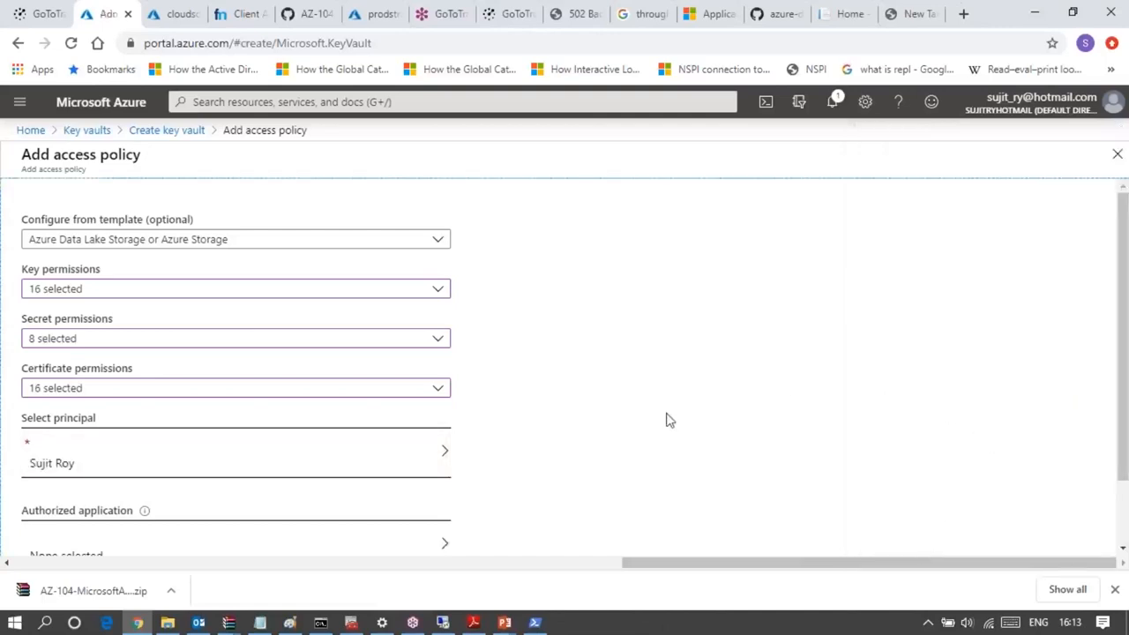
scroll(229, 447, down, 1)
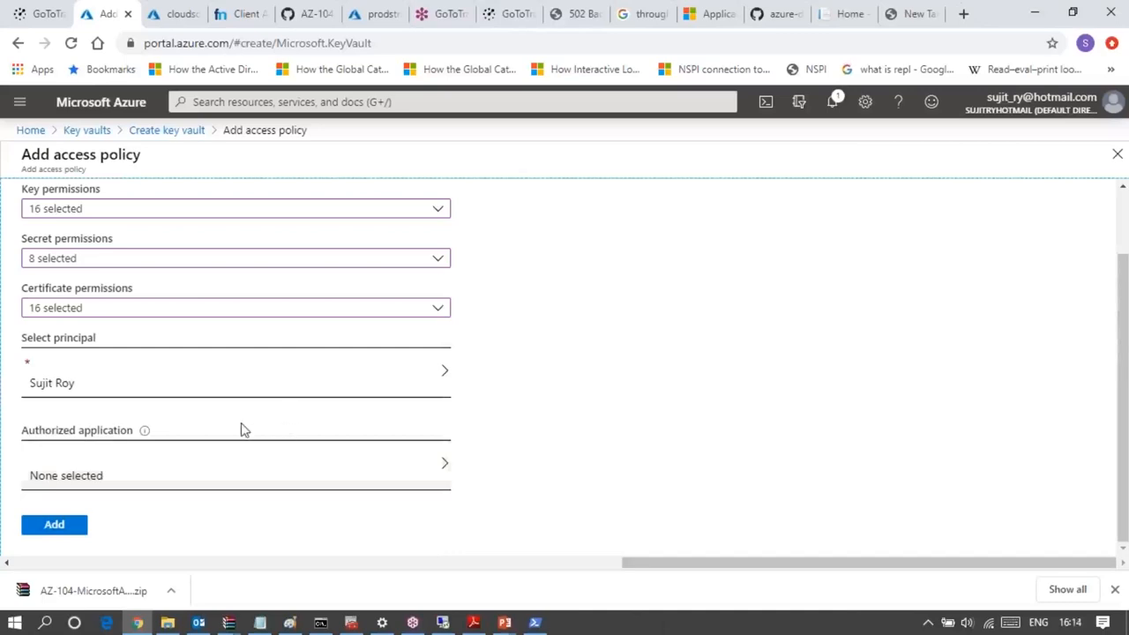
click(55, 527)
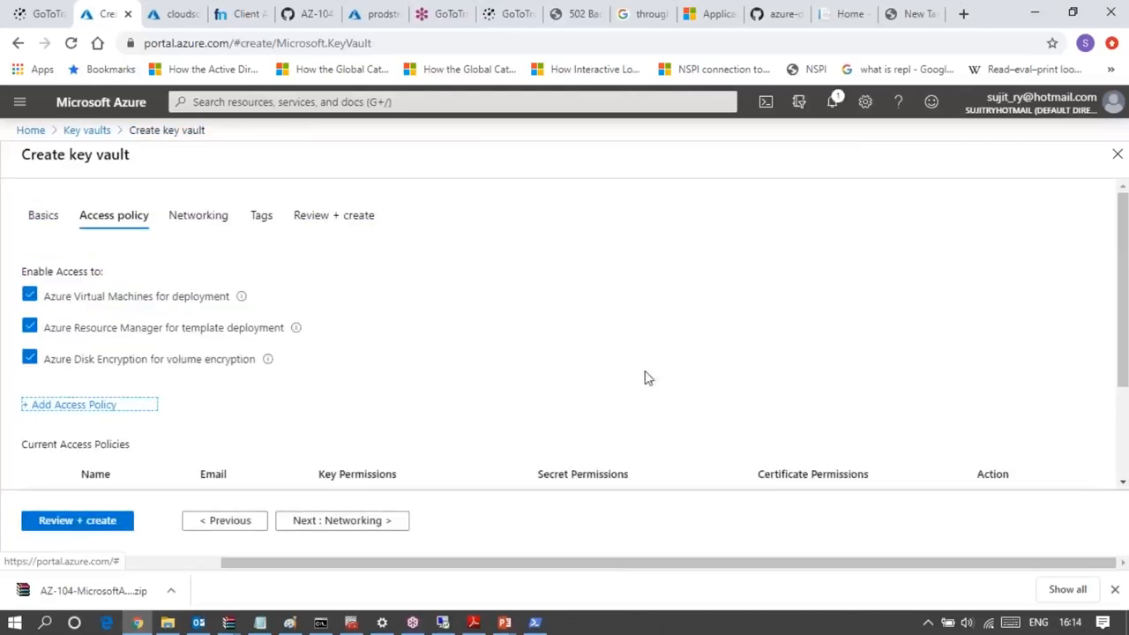
- Keep the vault's public endpoint for all networks and submit it for creation, checking the review summary and deployment notifications
scroll(647, 378, down, 3)
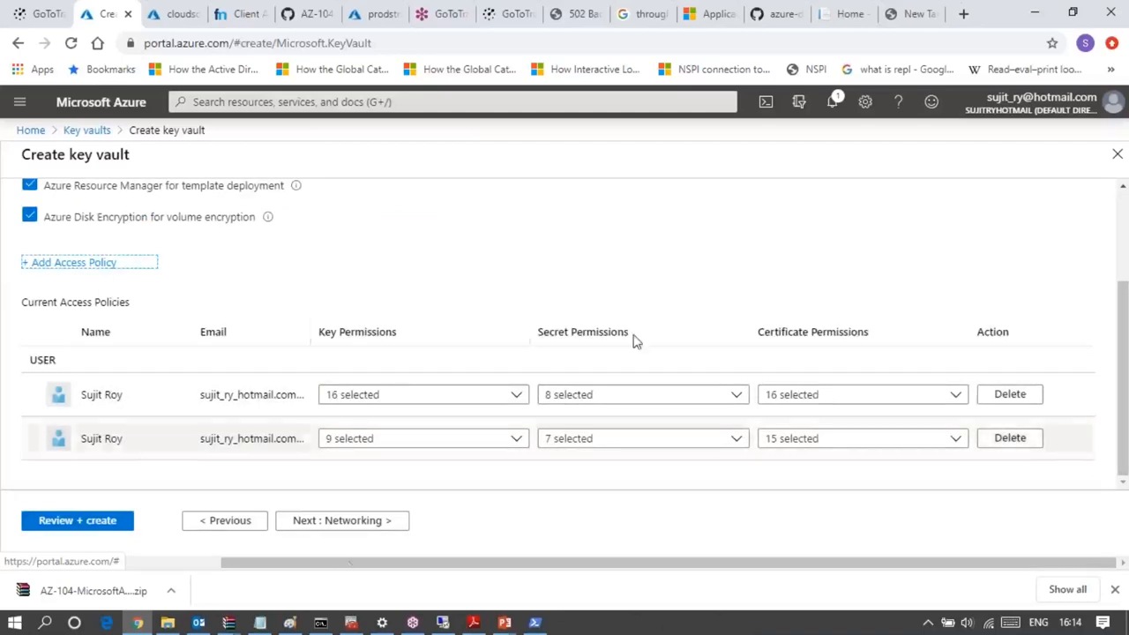
click(357, 521)
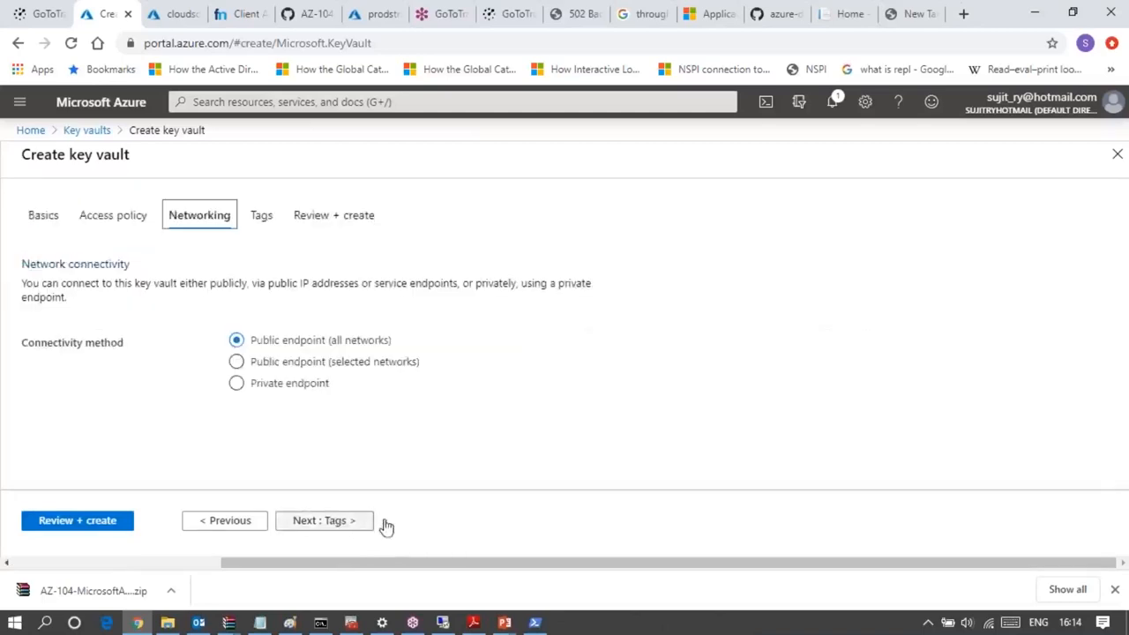
click(100, 521)
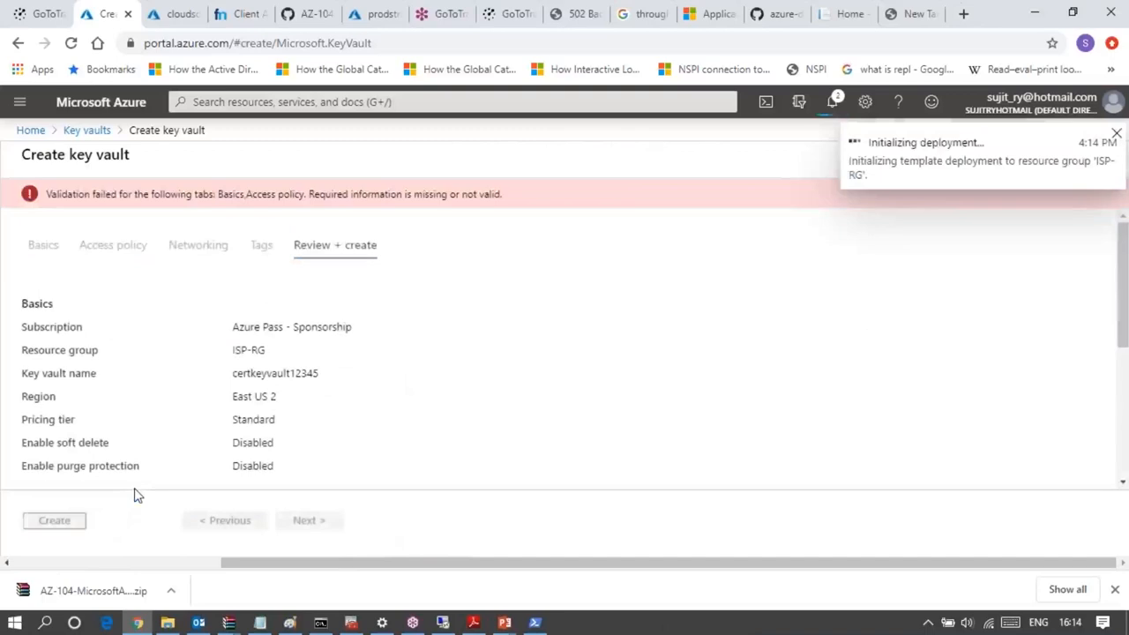
scroll(315, 431, down, 3)
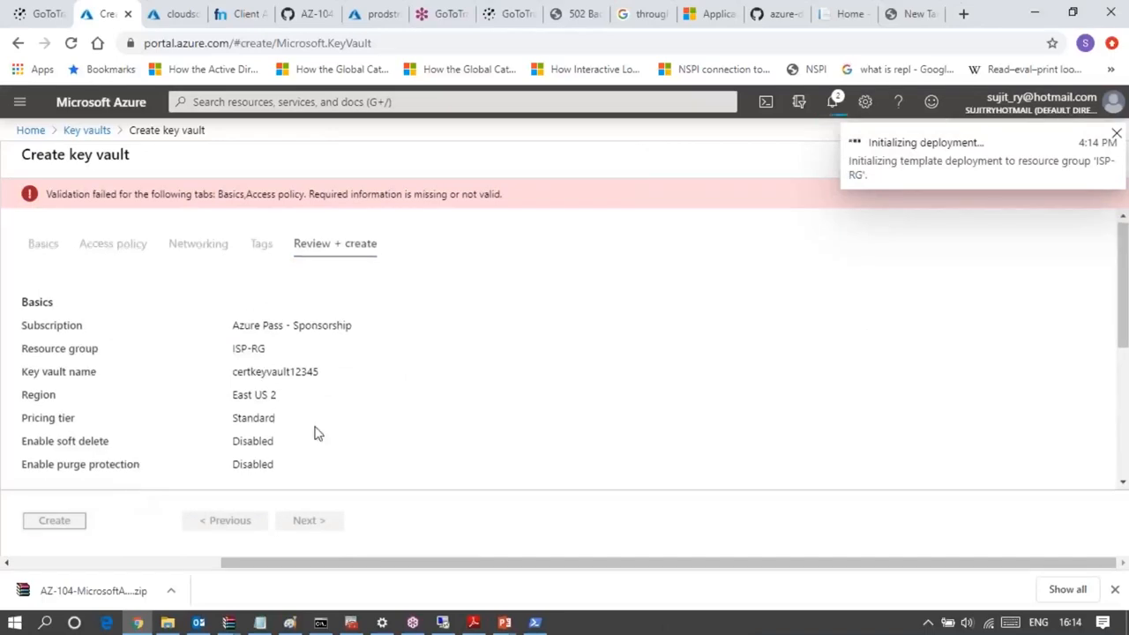
scroll(315, 431, up, 3)
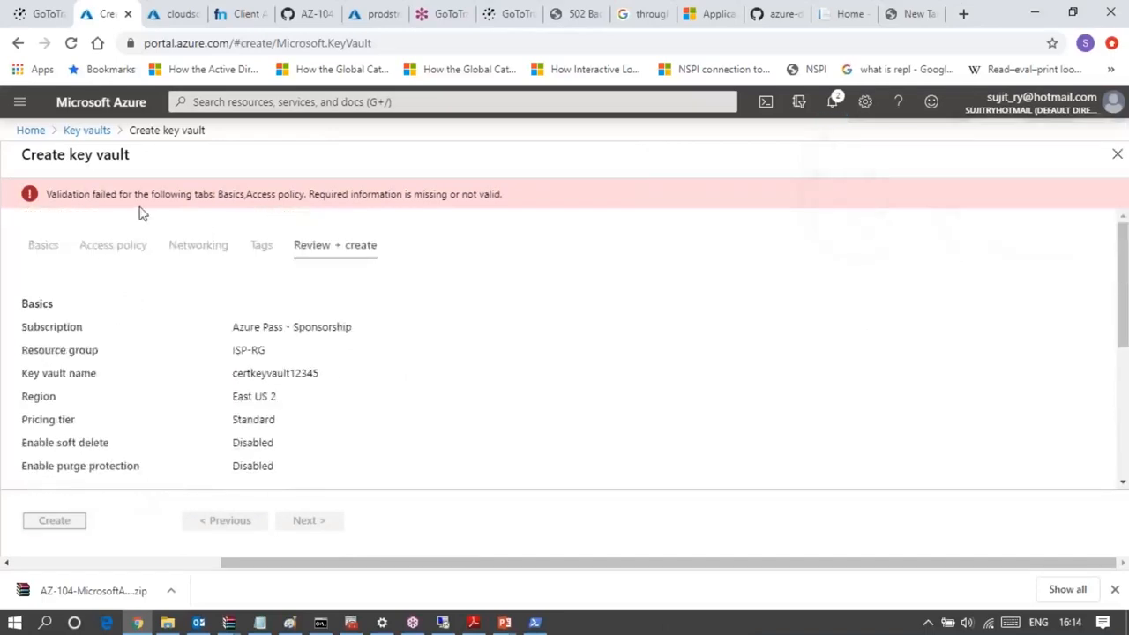
click(104, 255)
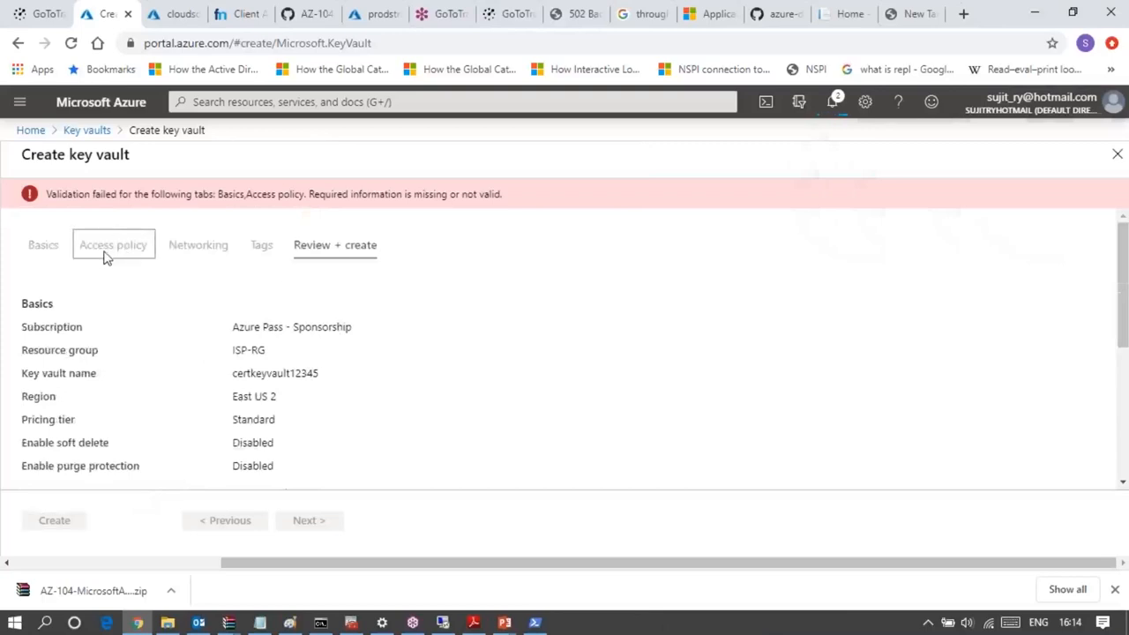
scroll(357, 412, down, 3)
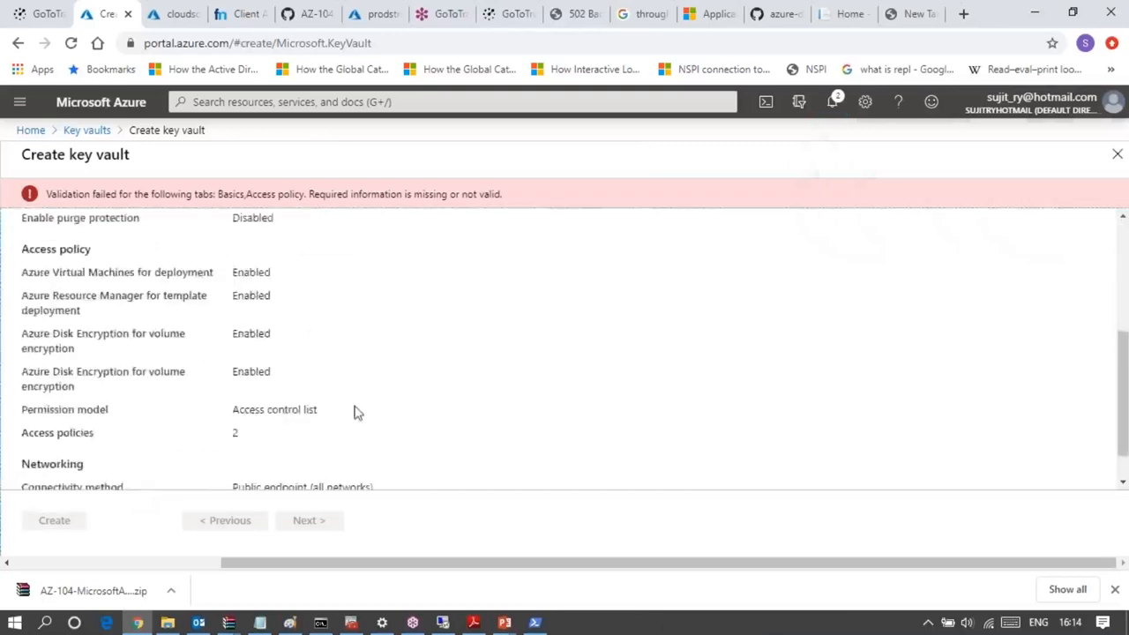
scroll(355, 411, up, 4)
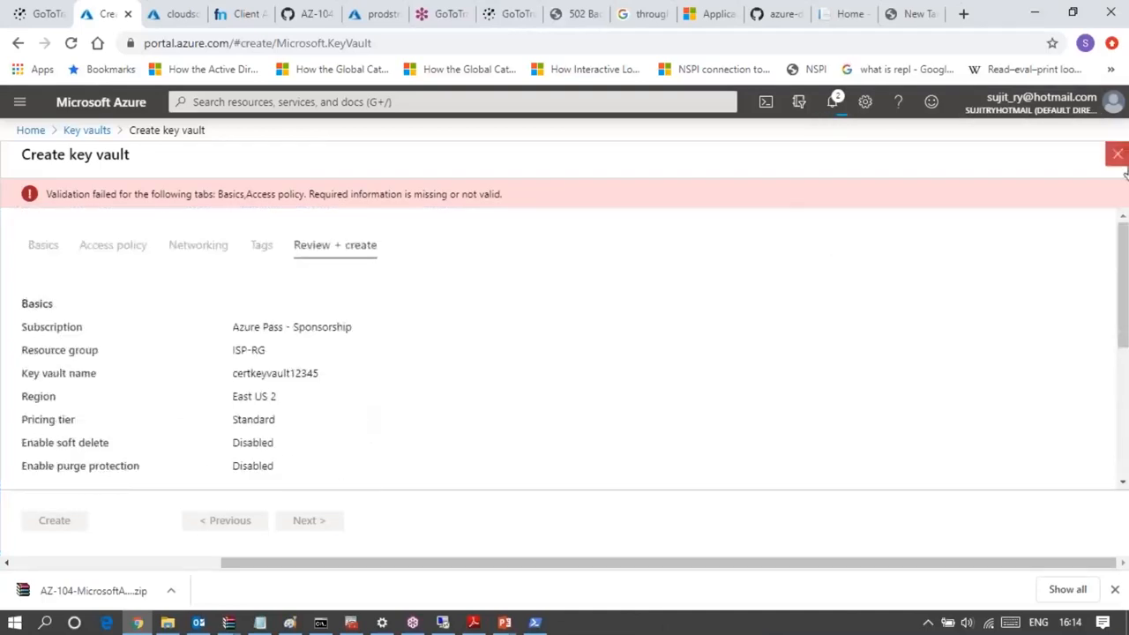
click(834, 104)
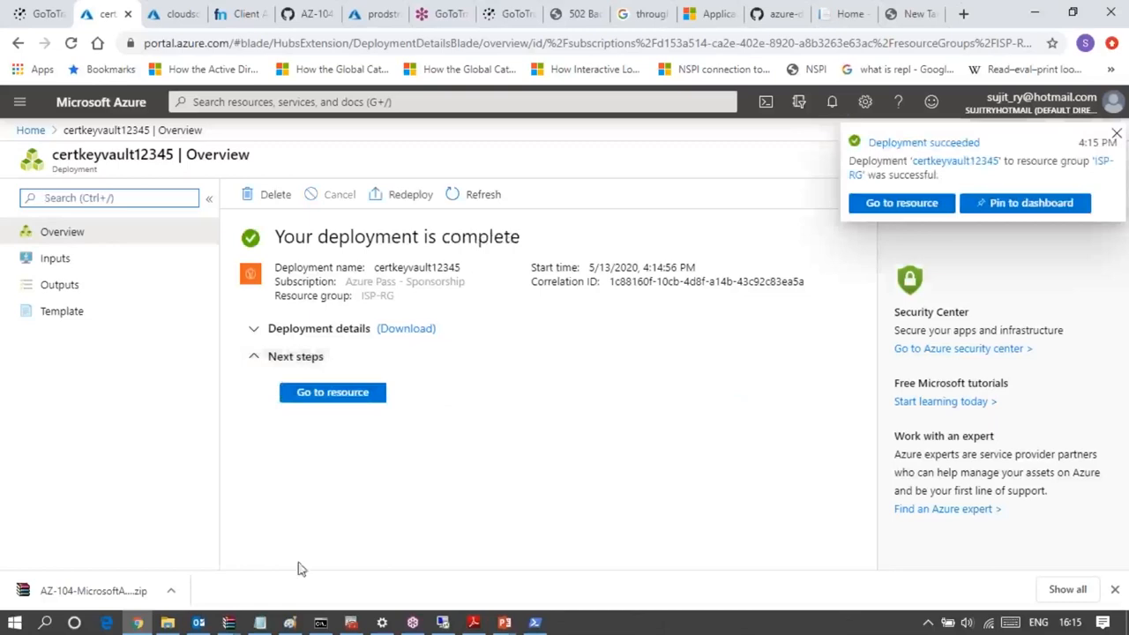
- Open the deployed certkeyvault12345 resource and start creating a key in its Keys section
click(355, 397)
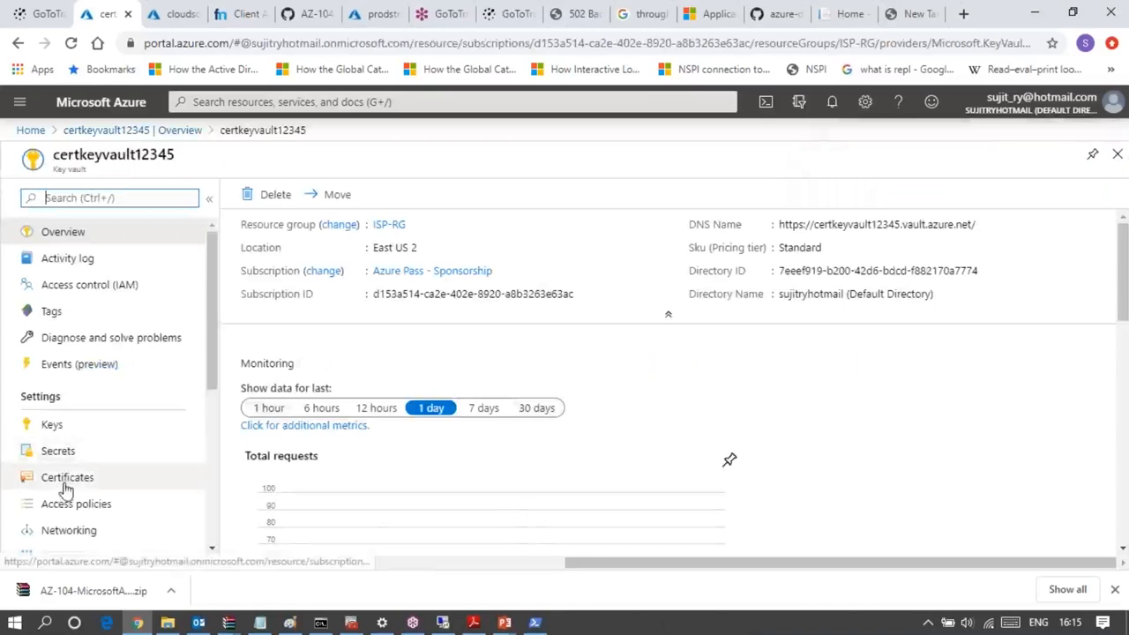
click(48, 424)
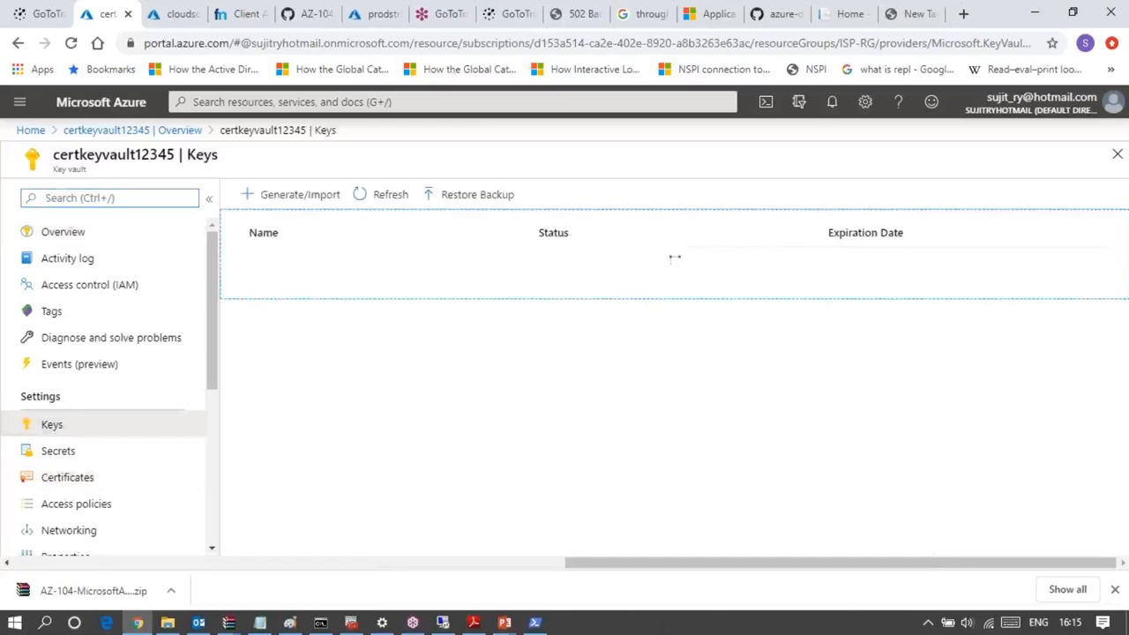
click(301, 201)
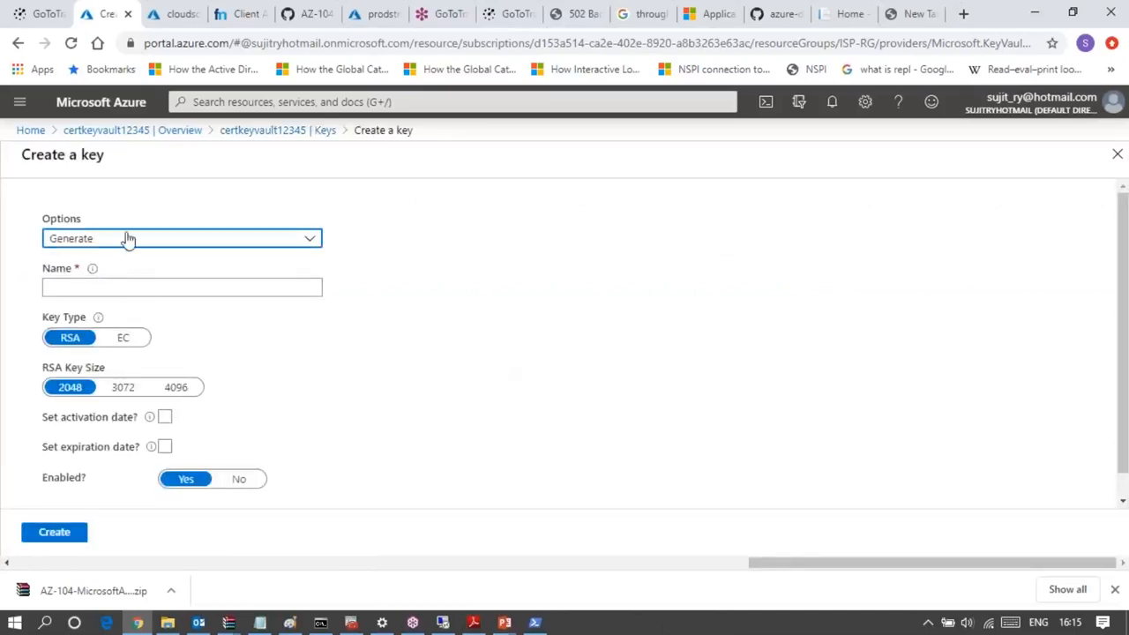
- Preview the Import option for the new key, return to Generate, and look over the available creation options
click(129, 240)
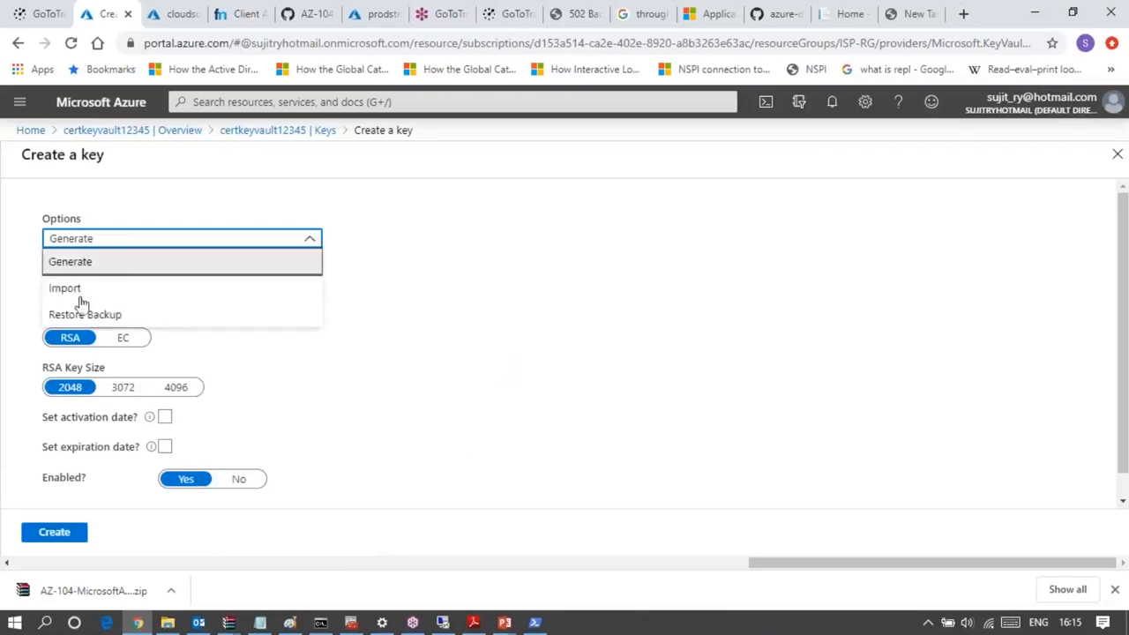
click(80, 294)
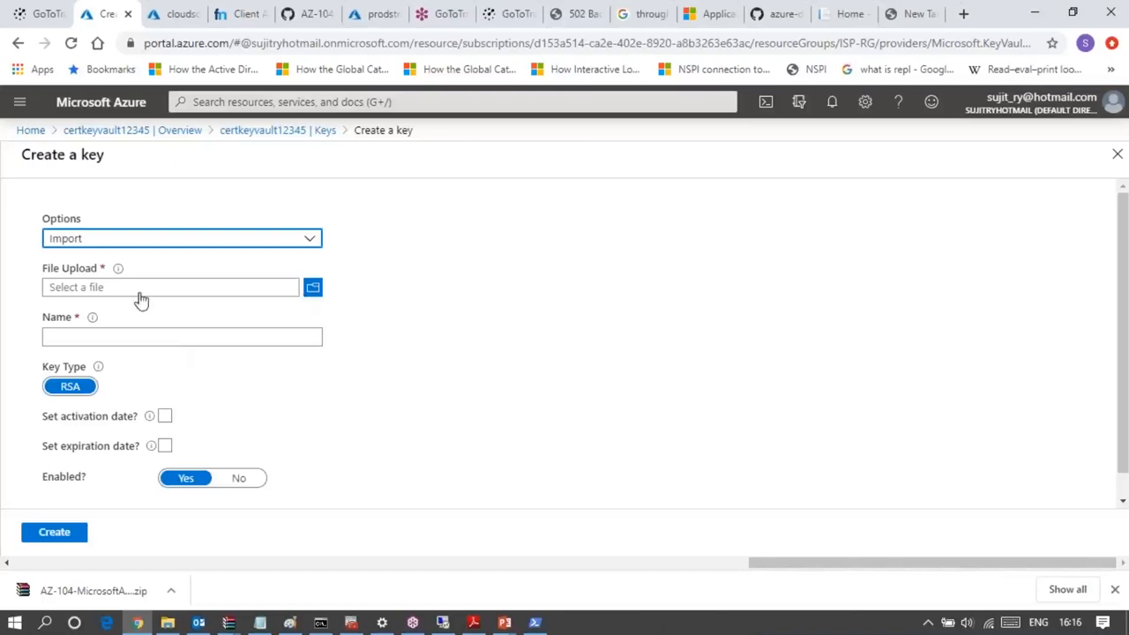
click(101, 240)
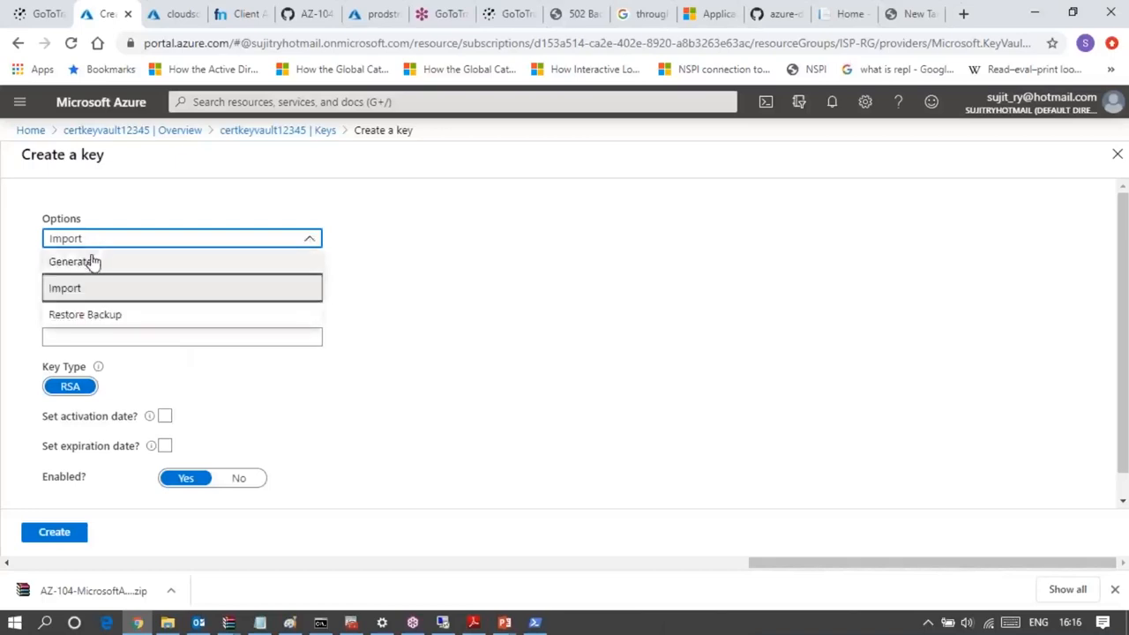
click(90, 262)
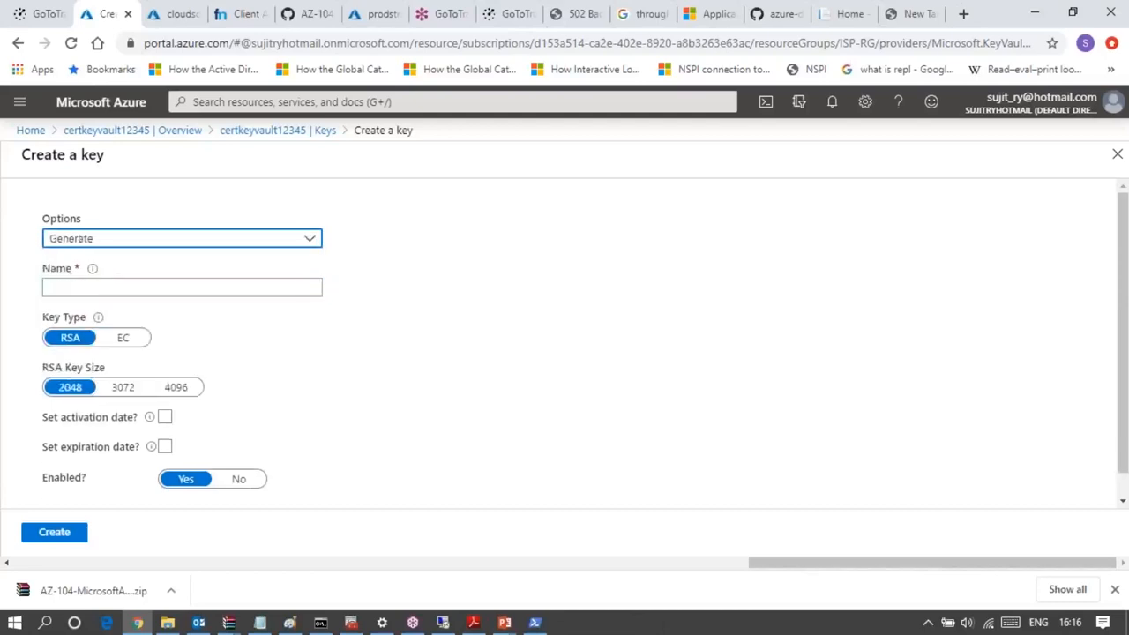
click(154, 240)
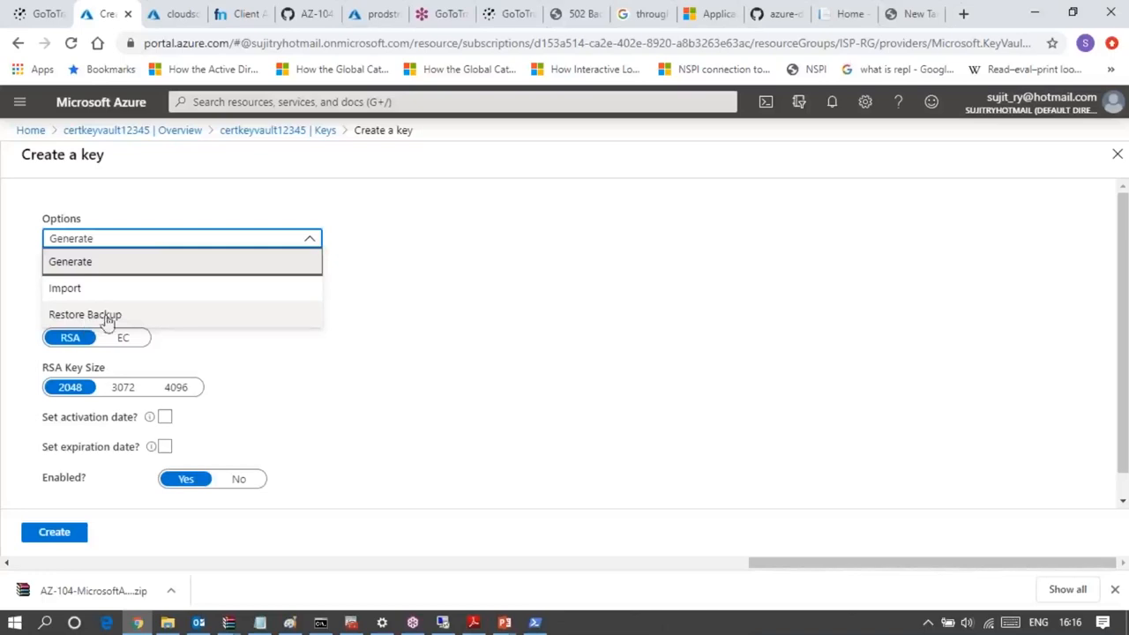
click(466, 273)
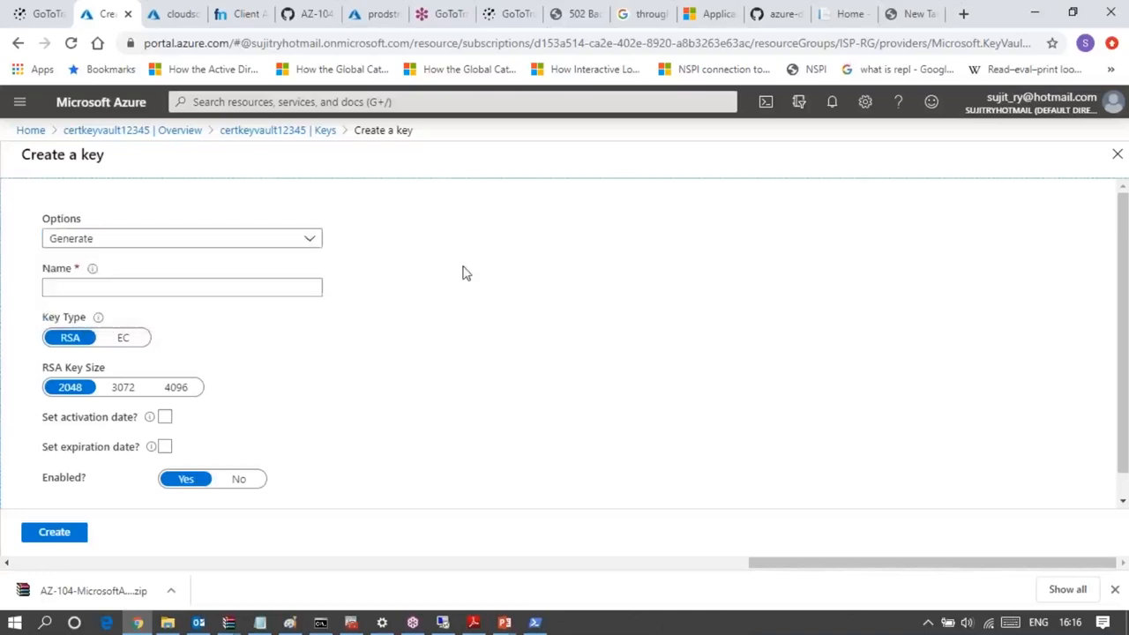
- Name the generated key prodsecurekey and create it as an enabled RSA key with a 2048 key size
click(141, 285)
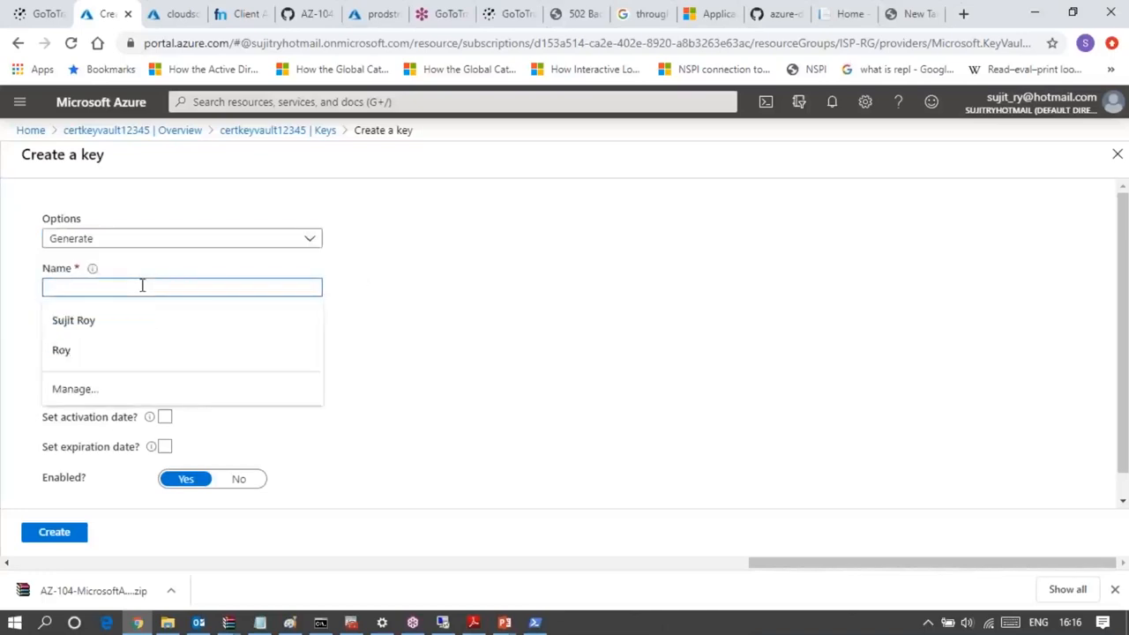
text(prod)
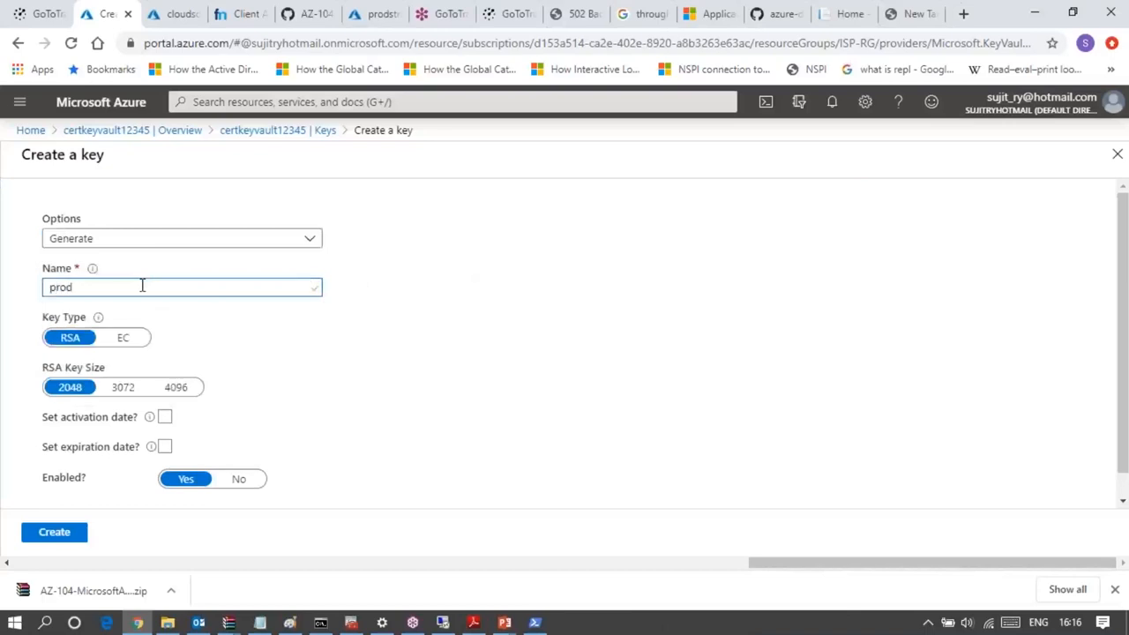
text(securekey)
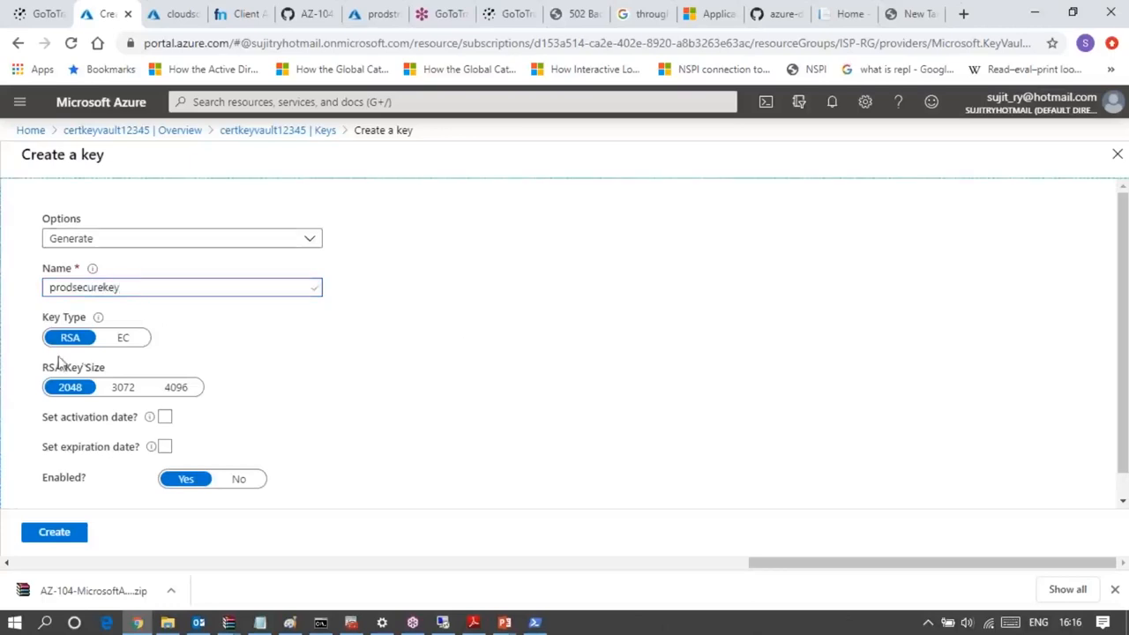
scroll(221, 349, down, 1)
scroll(222, 349, down, 1)
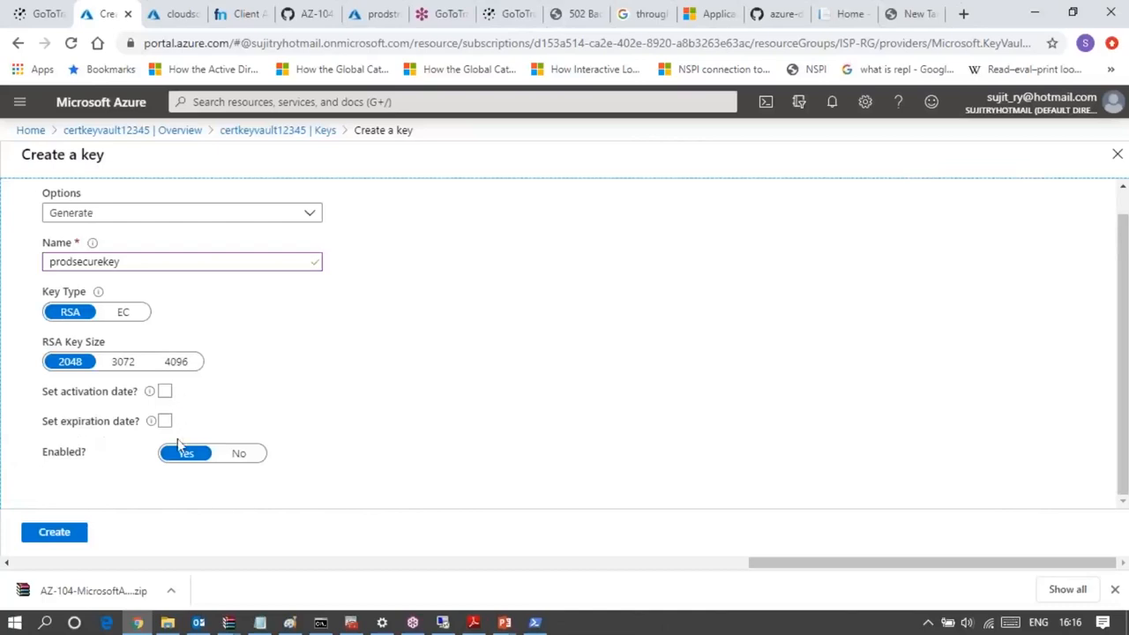
click(74, 538)
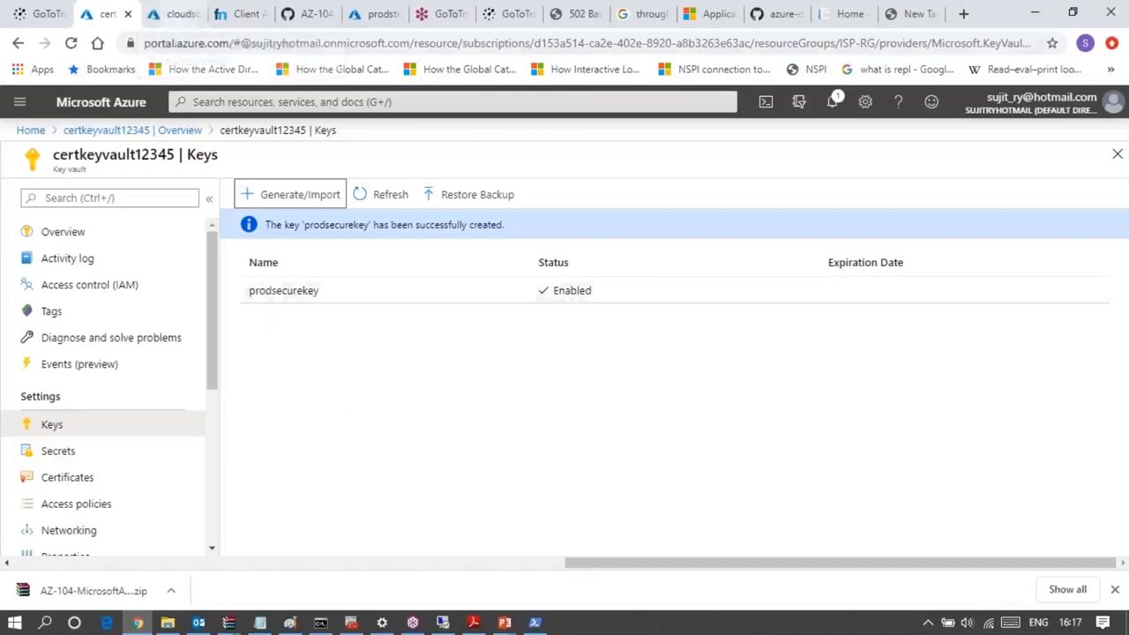
- Search the portal for storage, go to the storage accounts list and open the storageprodacct account
click(254, 102)
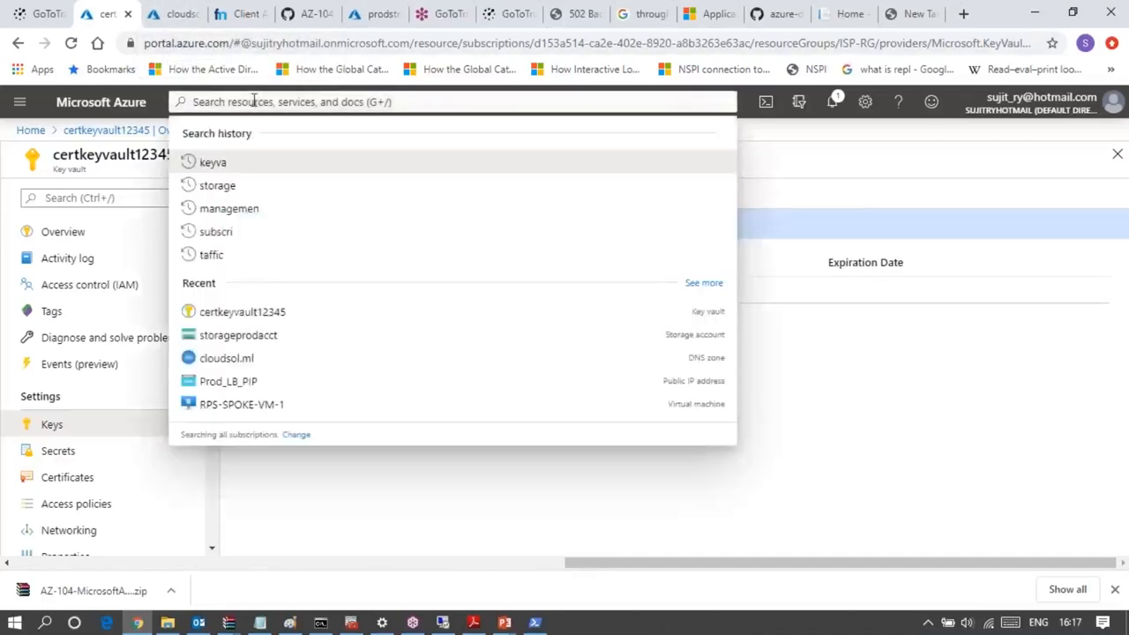
text(s)
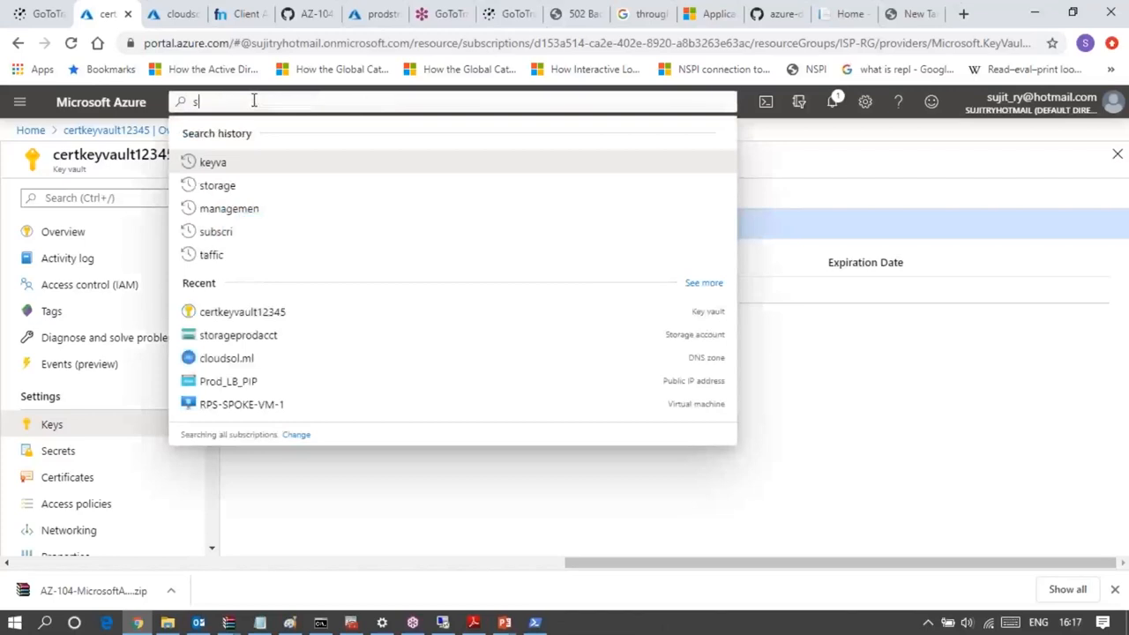
text(torage)
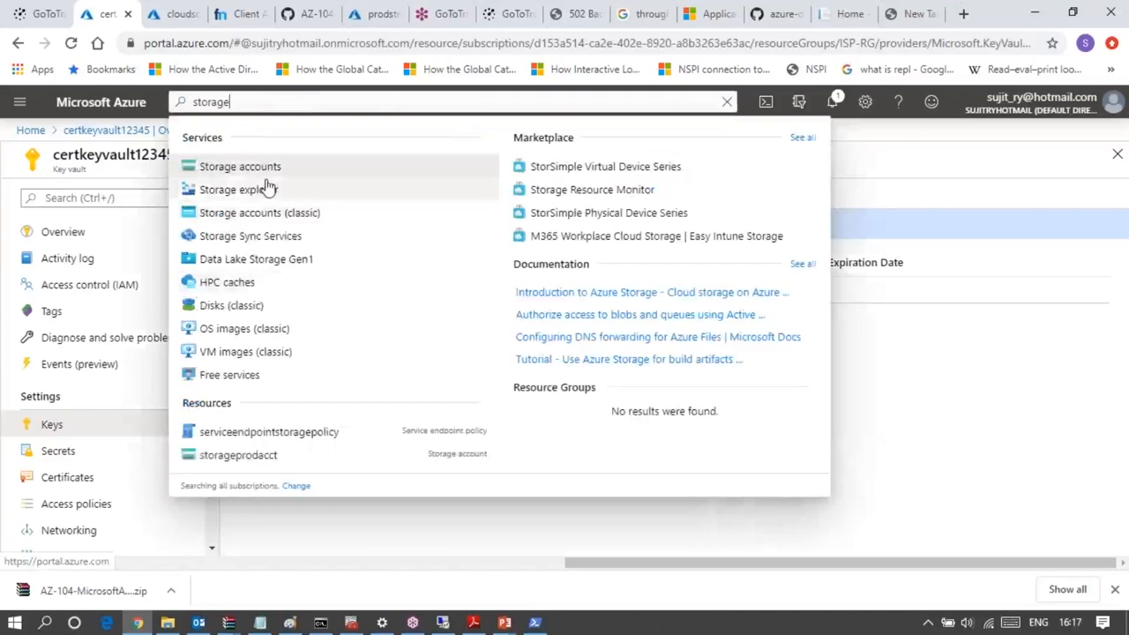
click(267, 173)
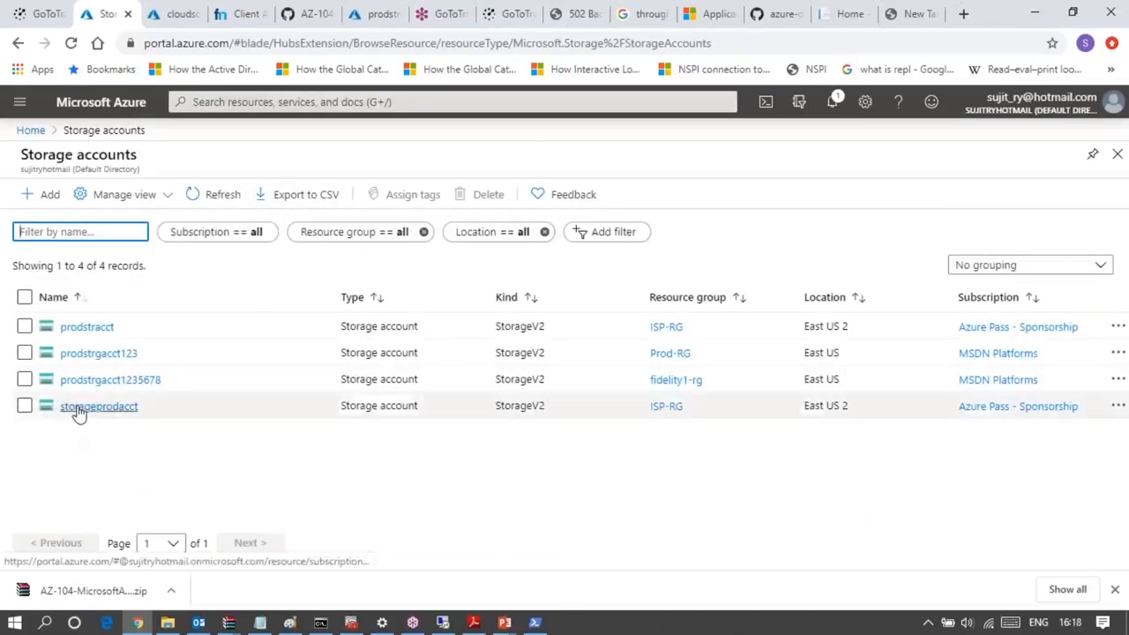
click(77, 411)
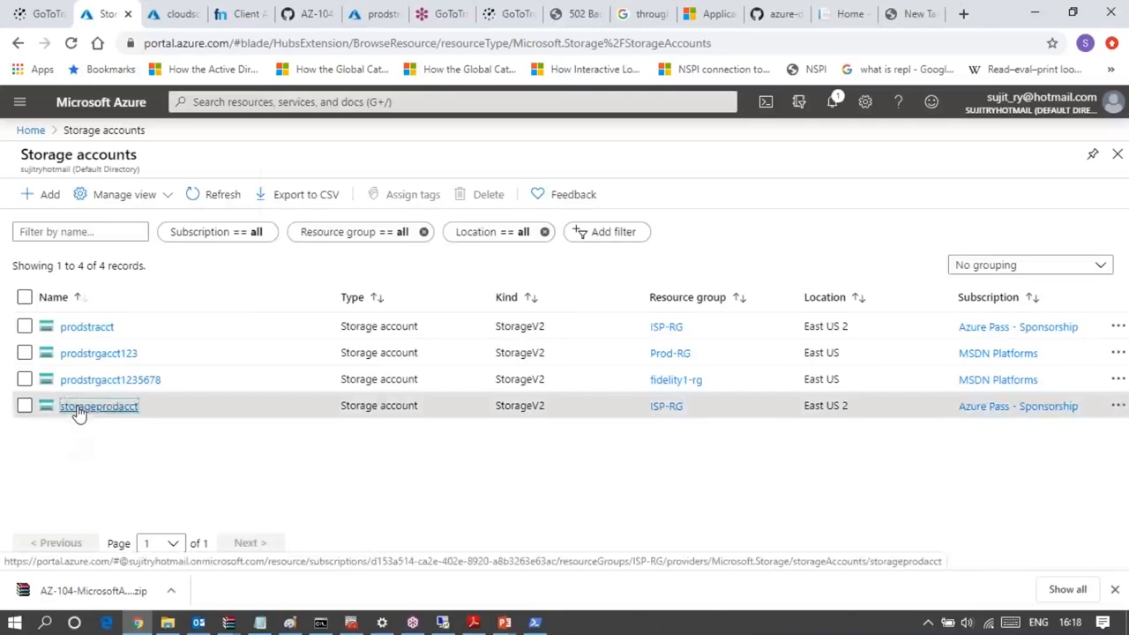
- Open the storageprodacct storage account and go to its Encryption settings
click(97, 407)
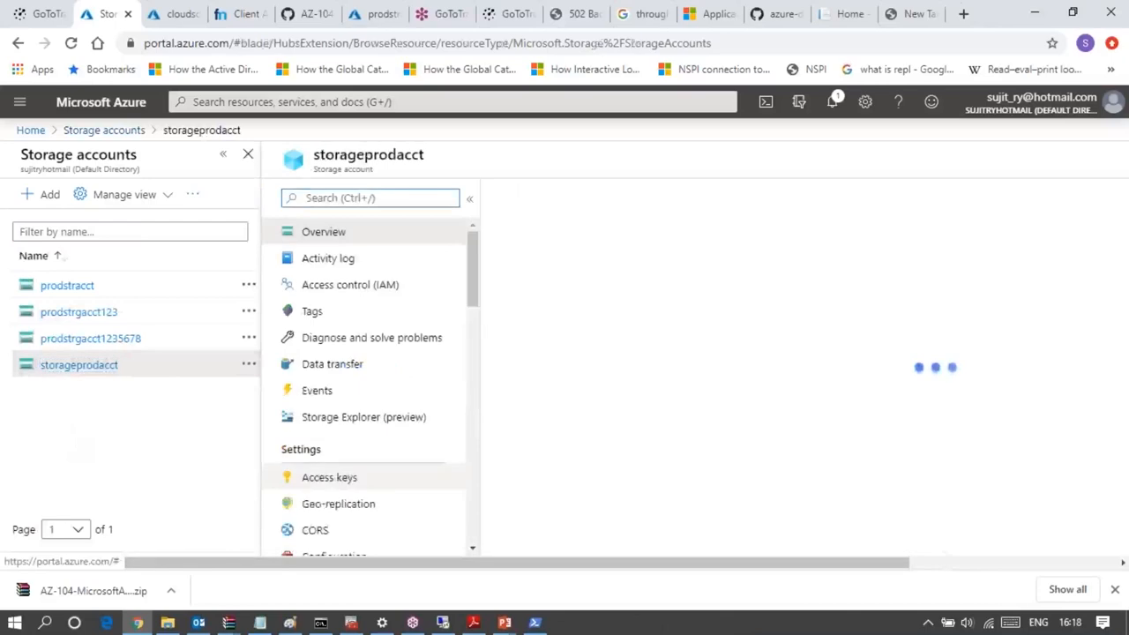
scroll(398, 496, down, 3)
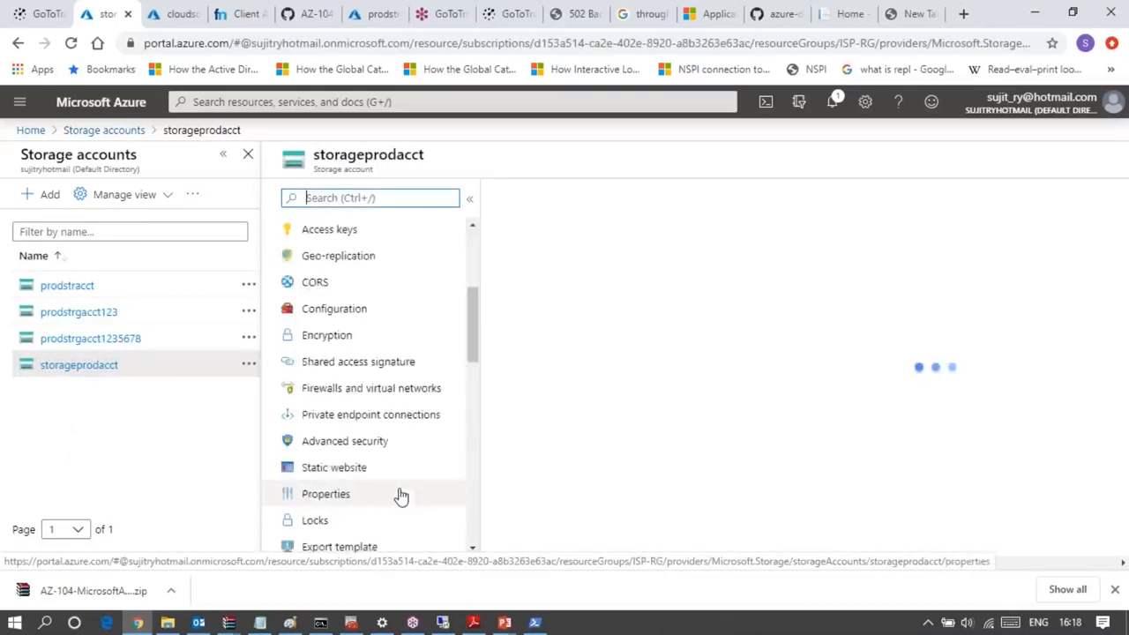
scroll(400, 496, down, 3)
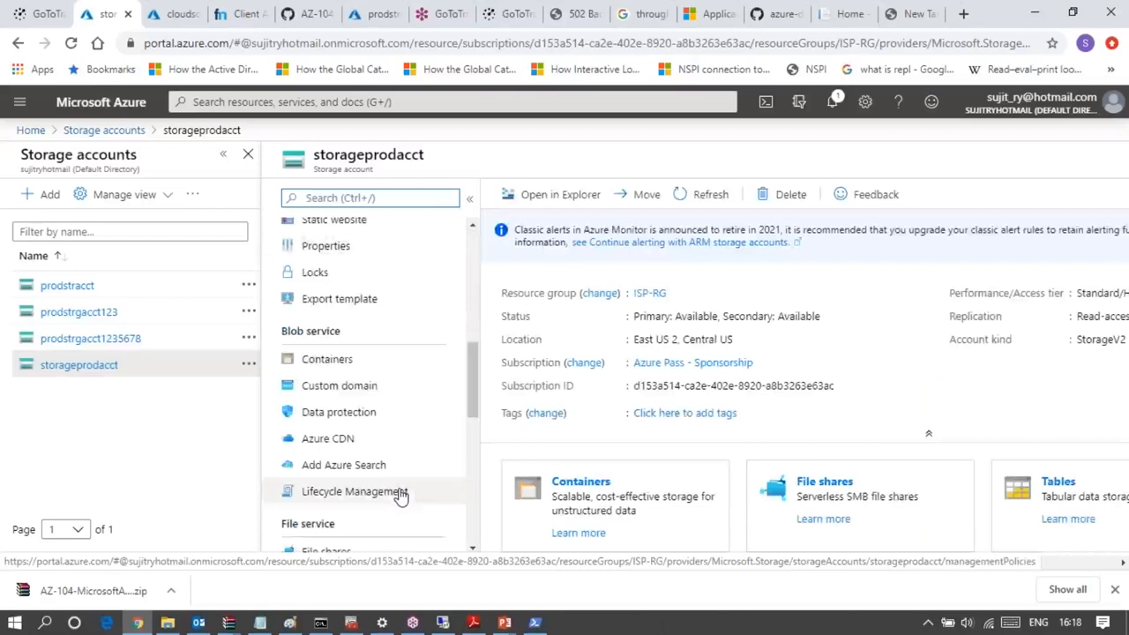
scroll(401, 497, up, 3)
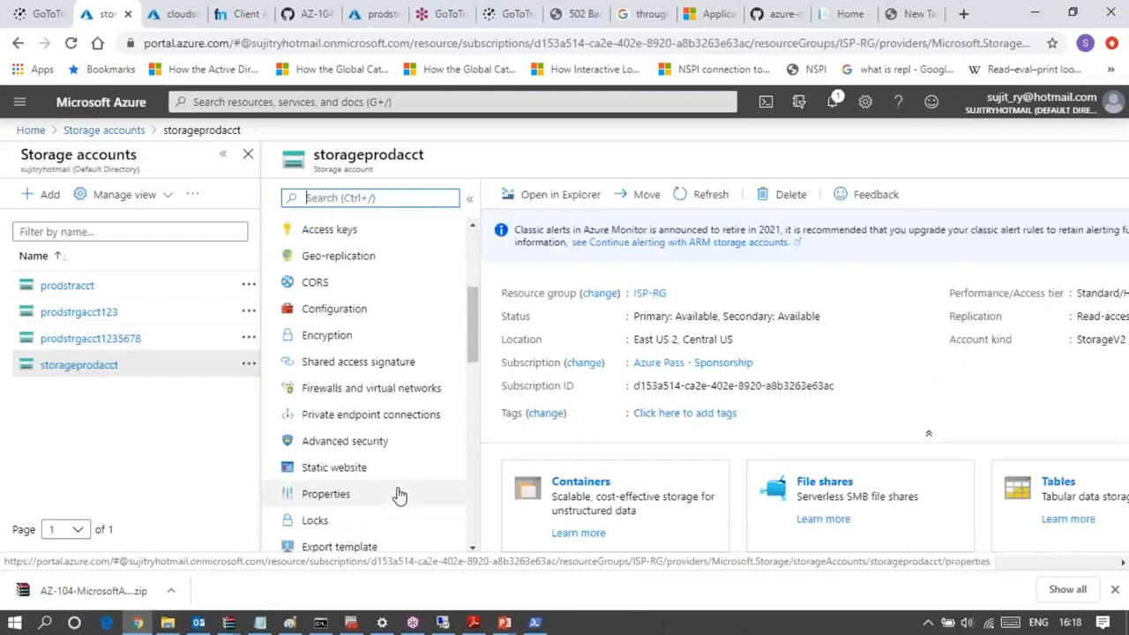
click(323, 340)
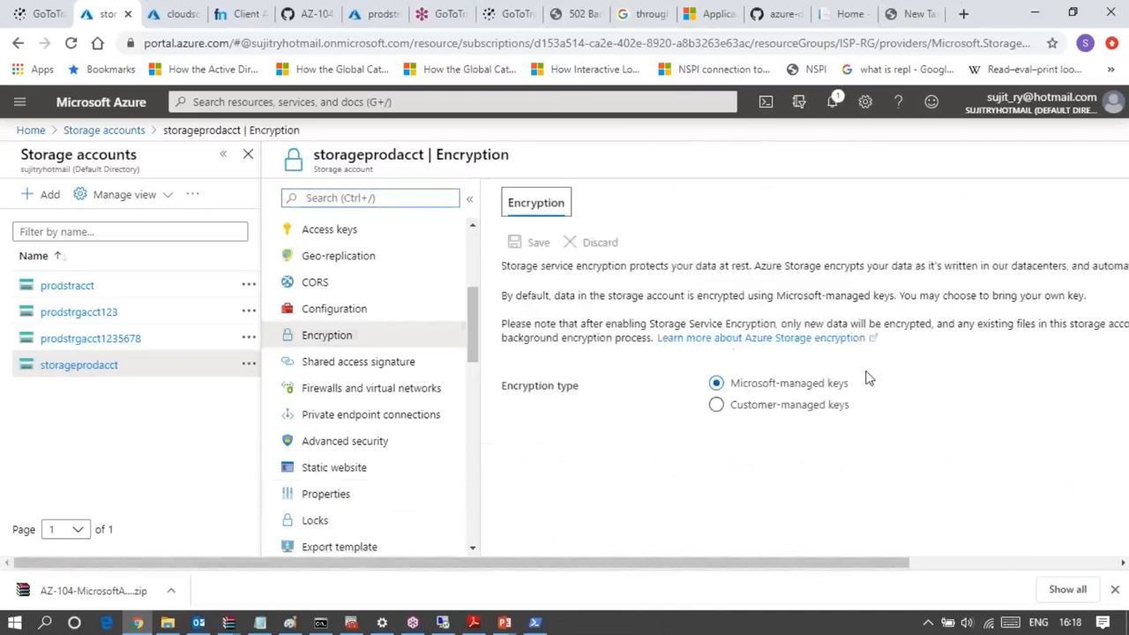
- Set the encryption type to customer-managed keys, select prodsecurekey from the certkeyvault12345 key vault, and save the encryption settings
click(717, 406)
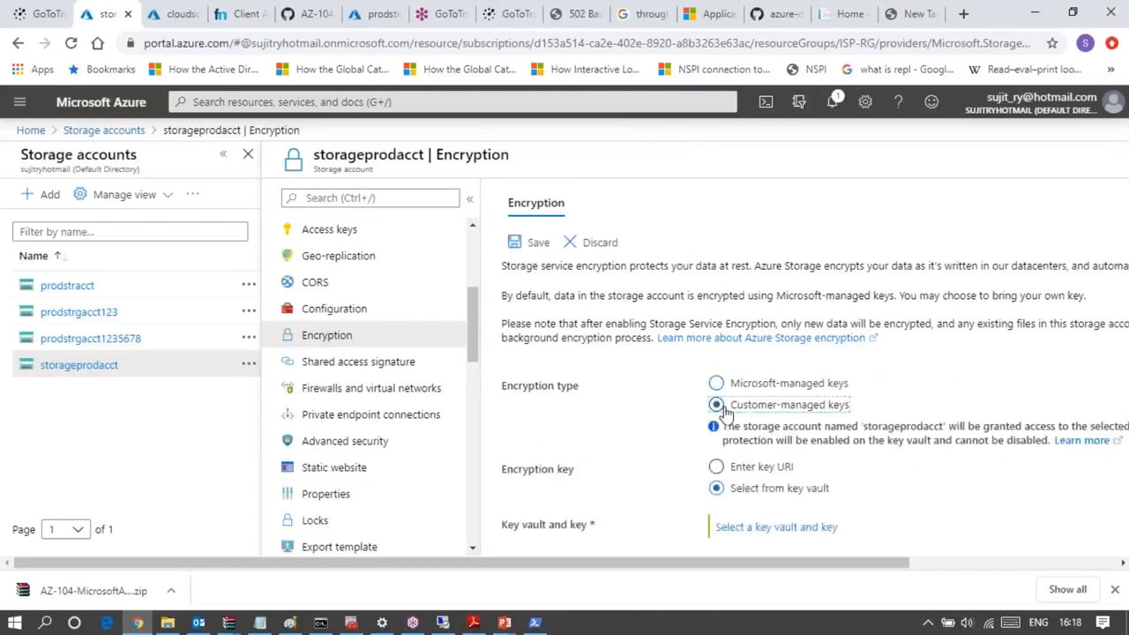
scroll(653, 415, down, 1)
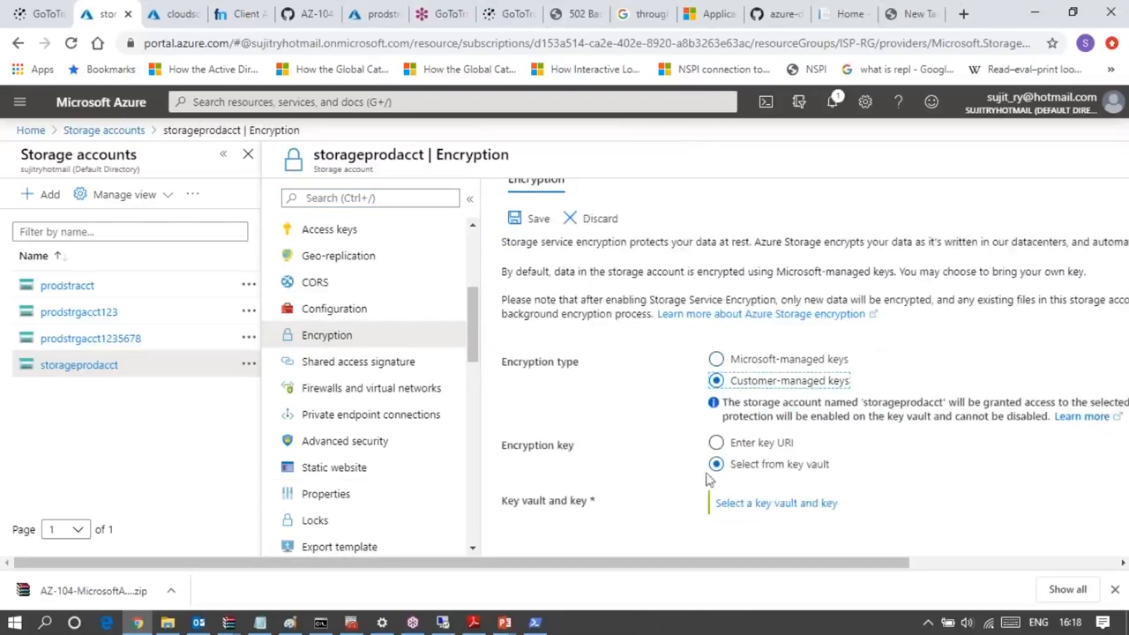
click(791, 510)
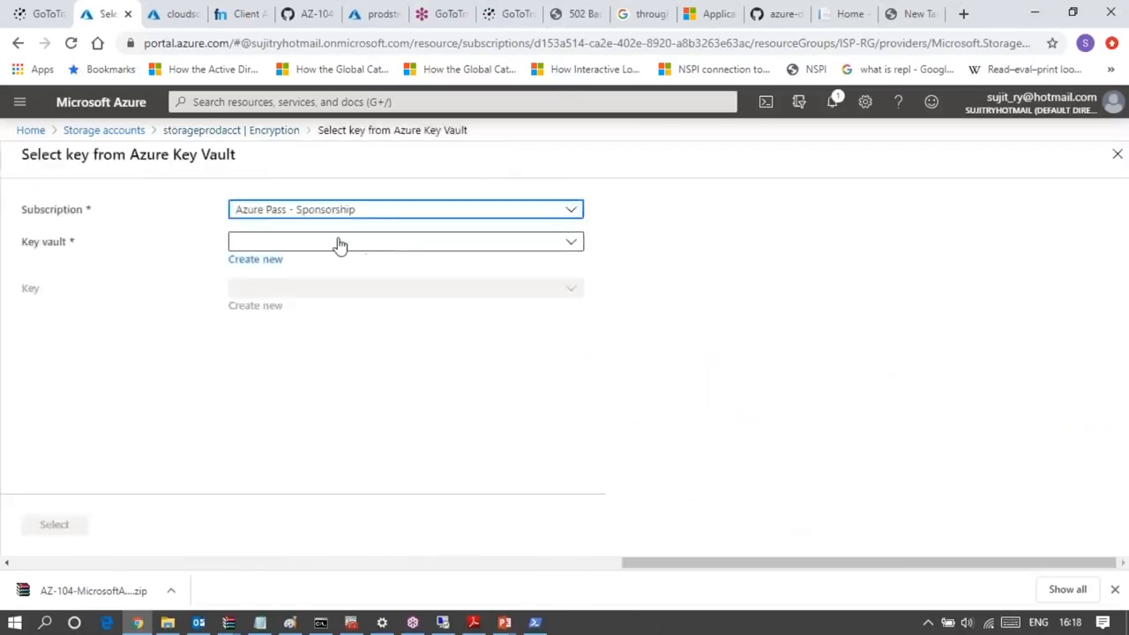
click(340, 245)
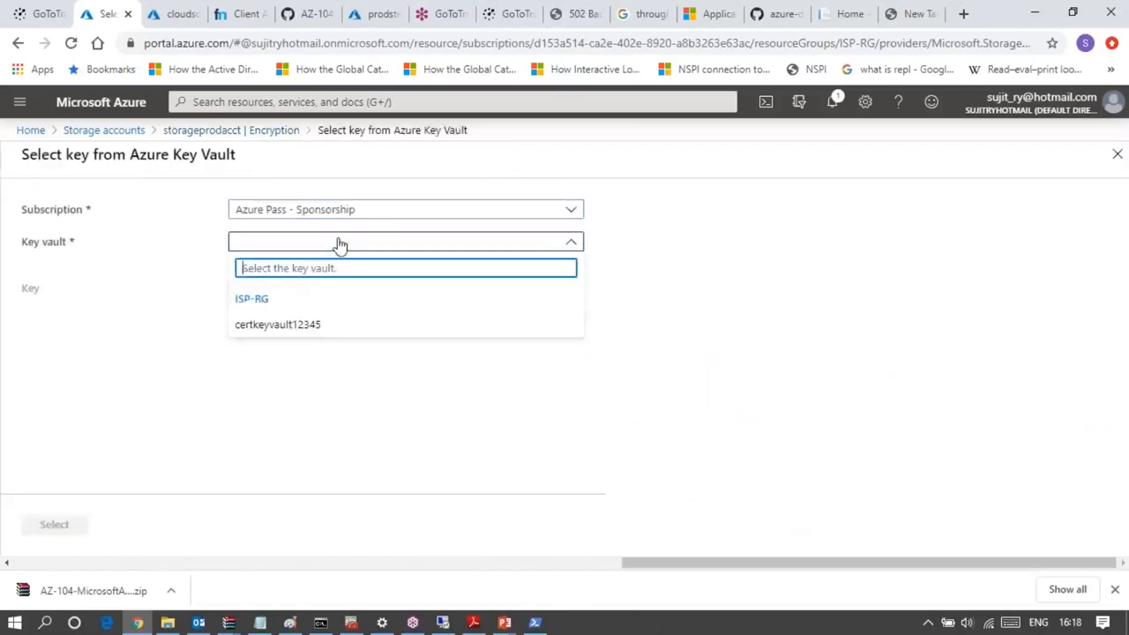
click(251, 325)
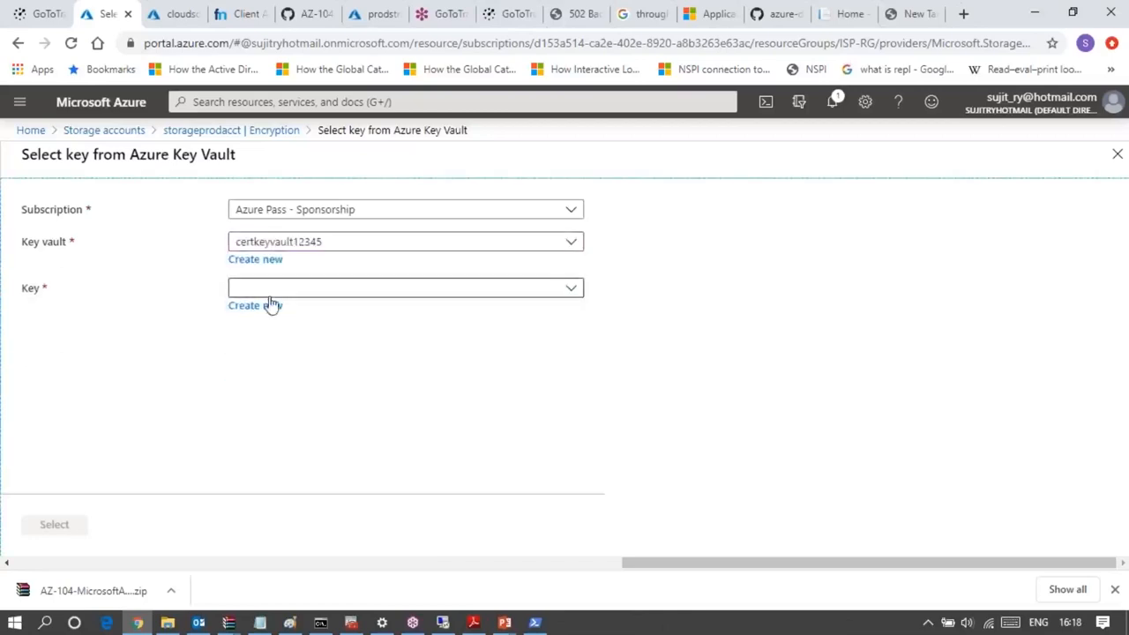
click(274, 291)
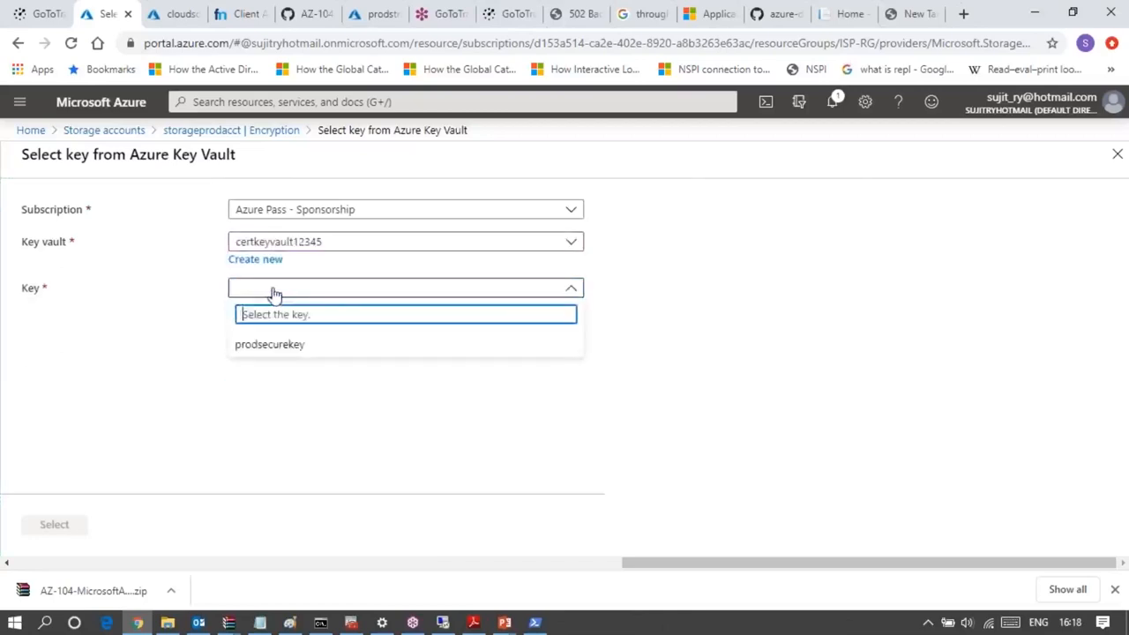
click(269, 345)
click(69, 524)
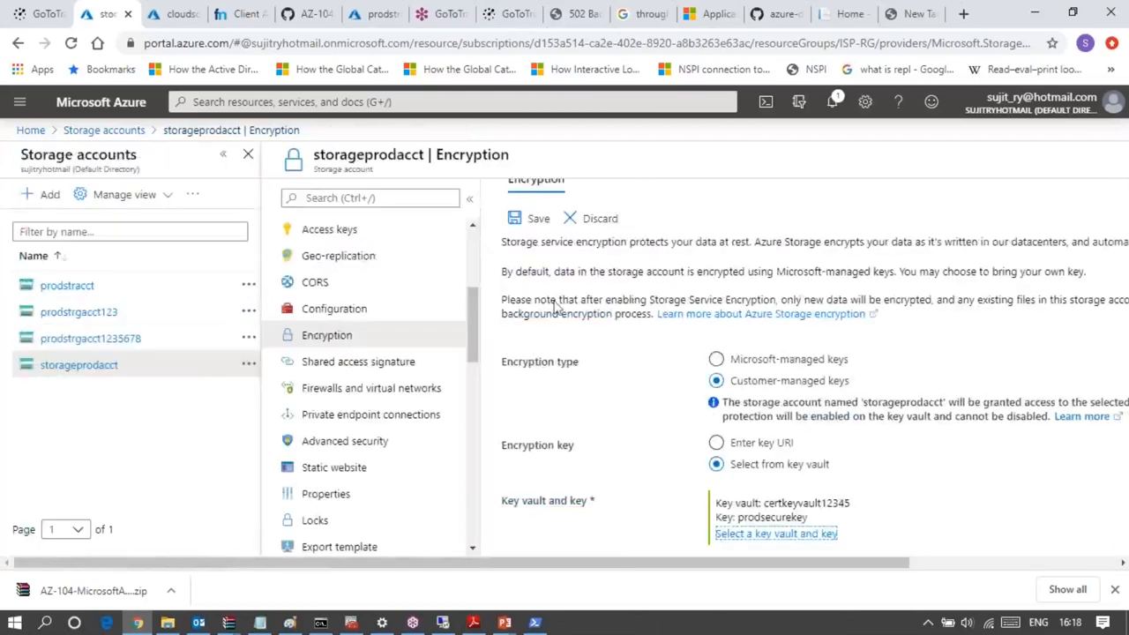
click(520, 220)
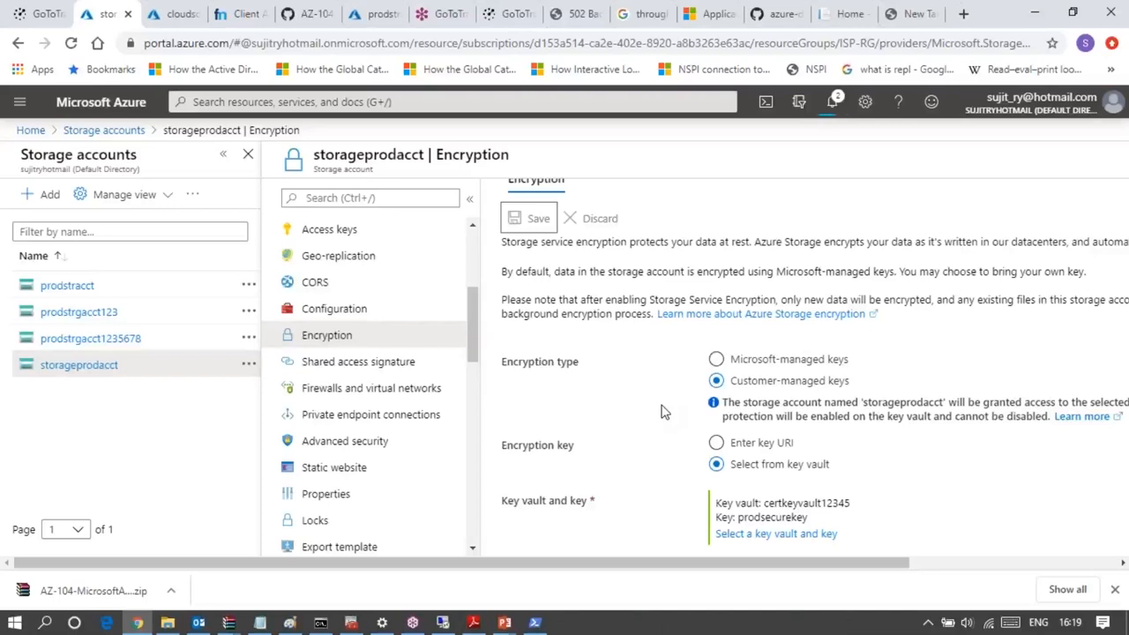
- Review the saved encryption settings and check the portal notifications for the storageprodacct update
scroll(663, 412, down, 1)
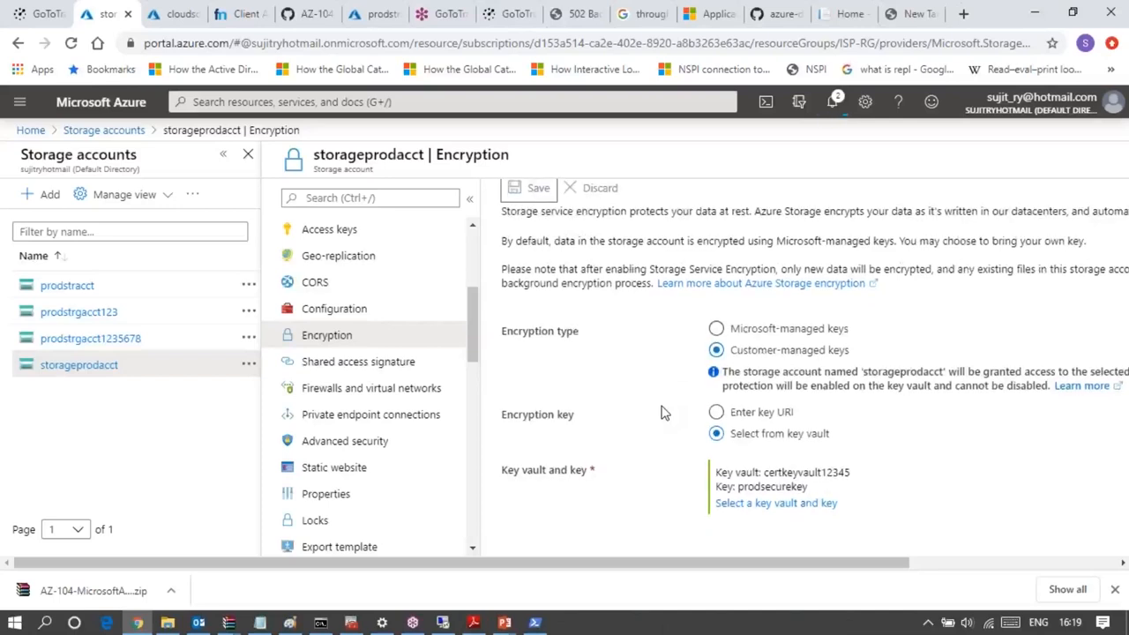
scroll(664, 412, up, 2)
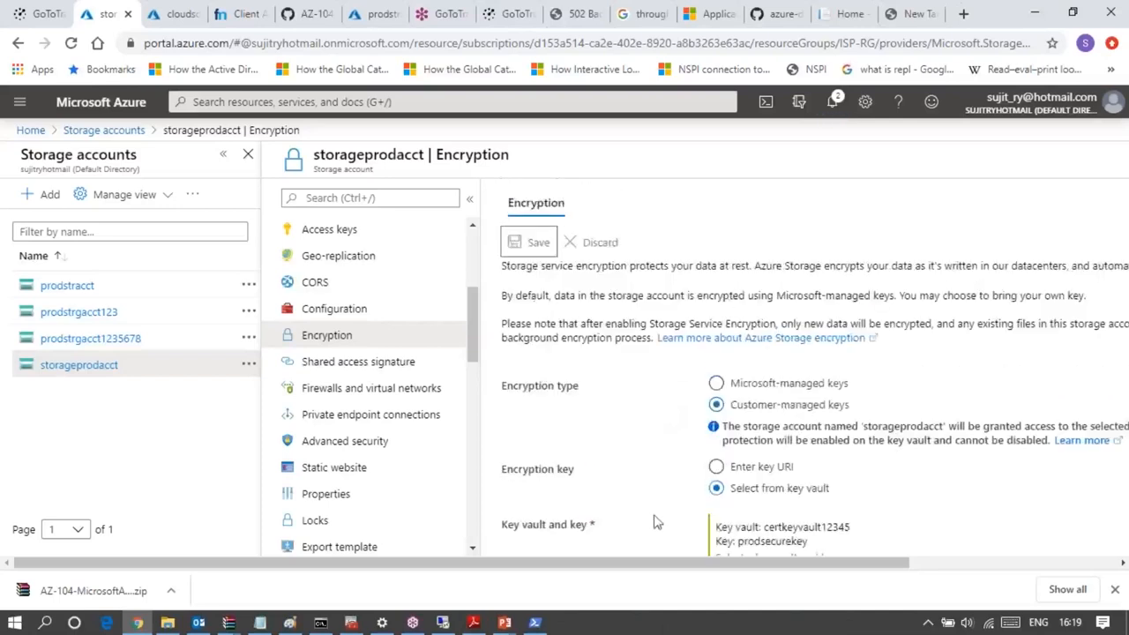
click(833, 104)
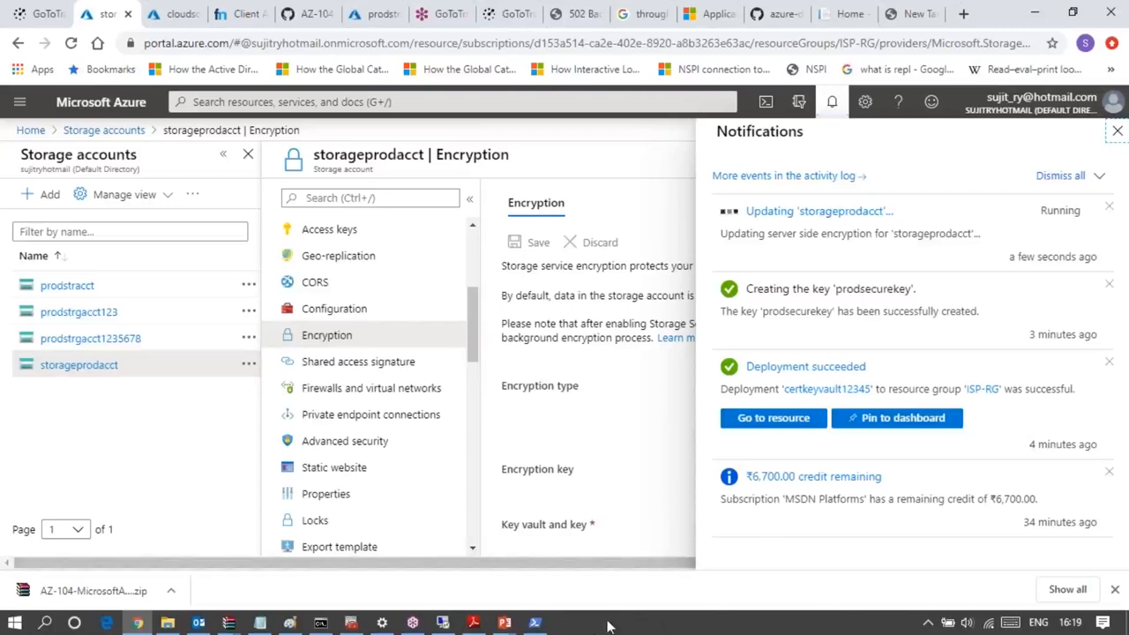
- Switch to the running PowerPoint slide show and advance from the Azure Files and File Sync Overview to the Files vs Blobs slide
mouse_move(503, 623)
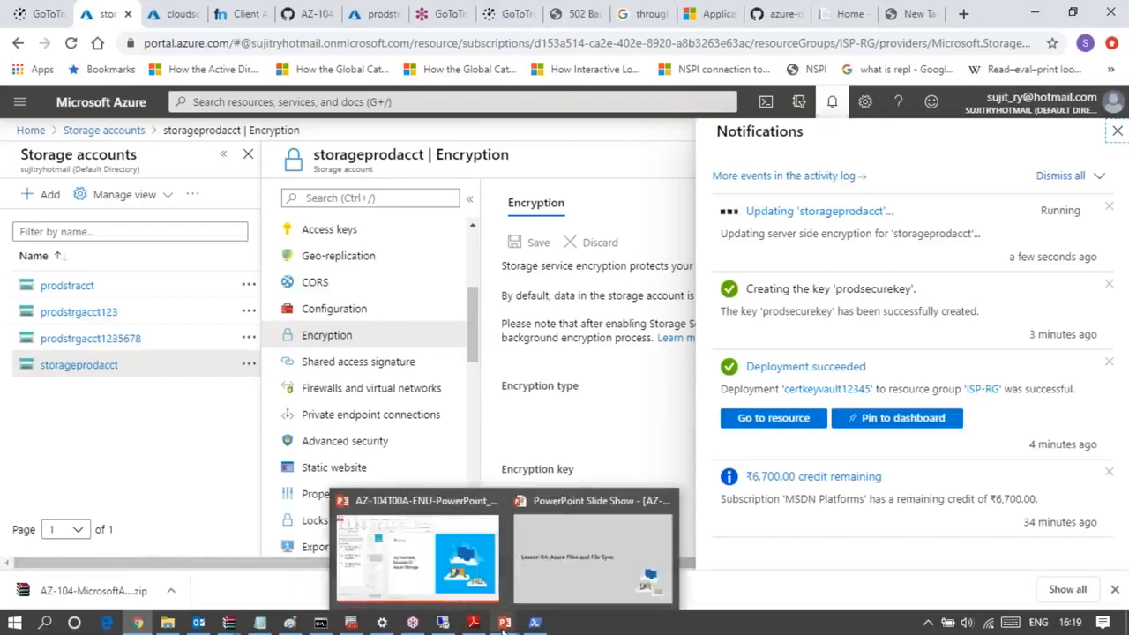
click(585, 563)
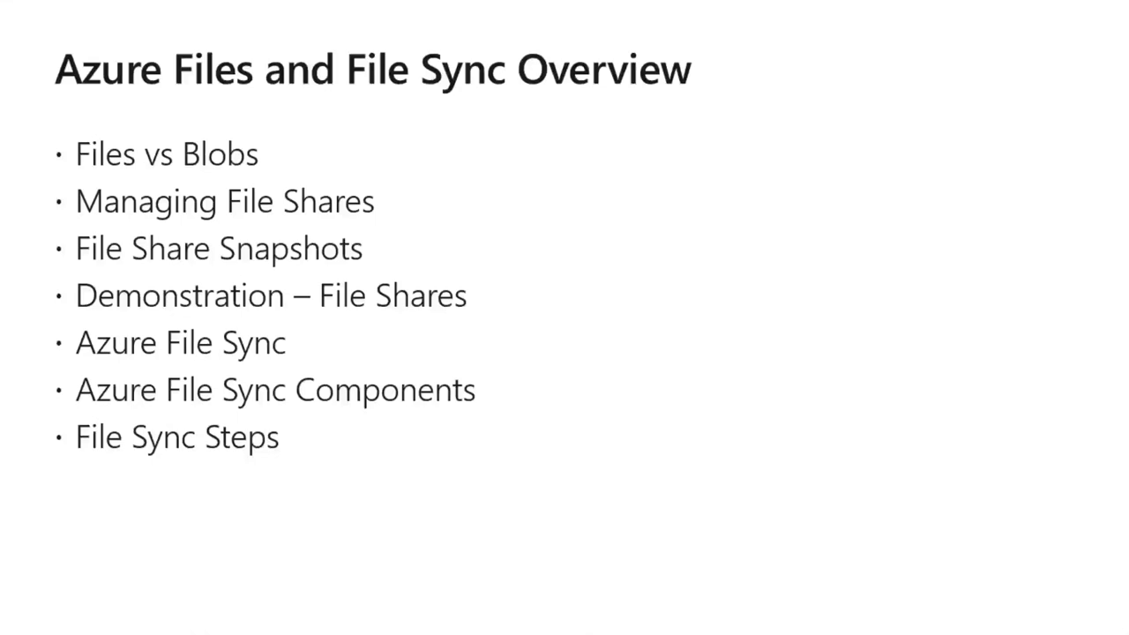
key(Right)
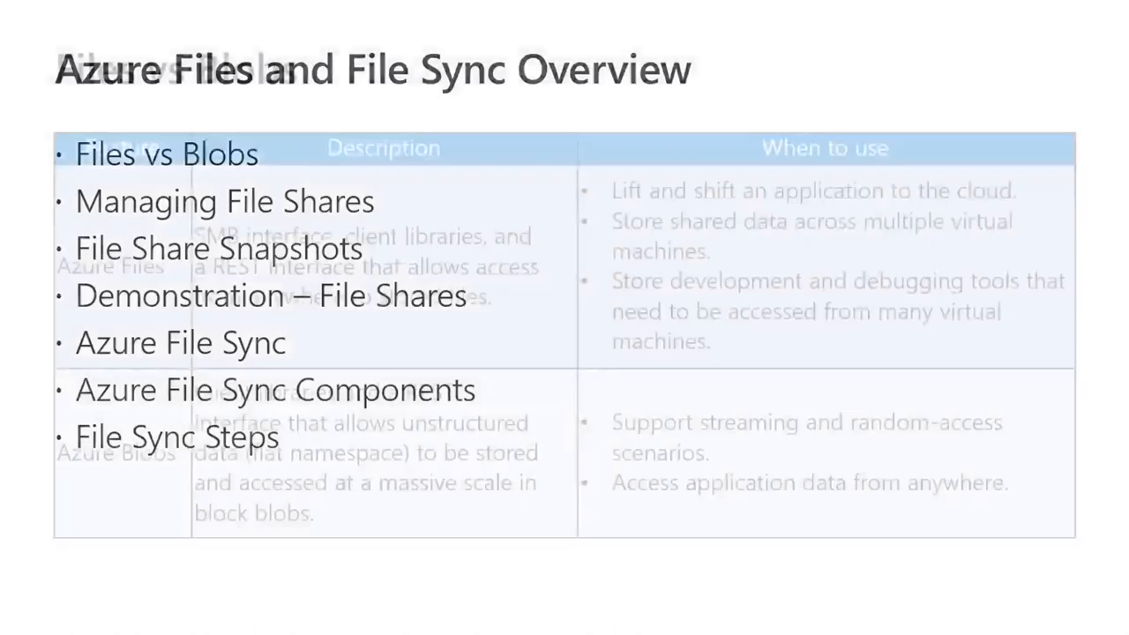
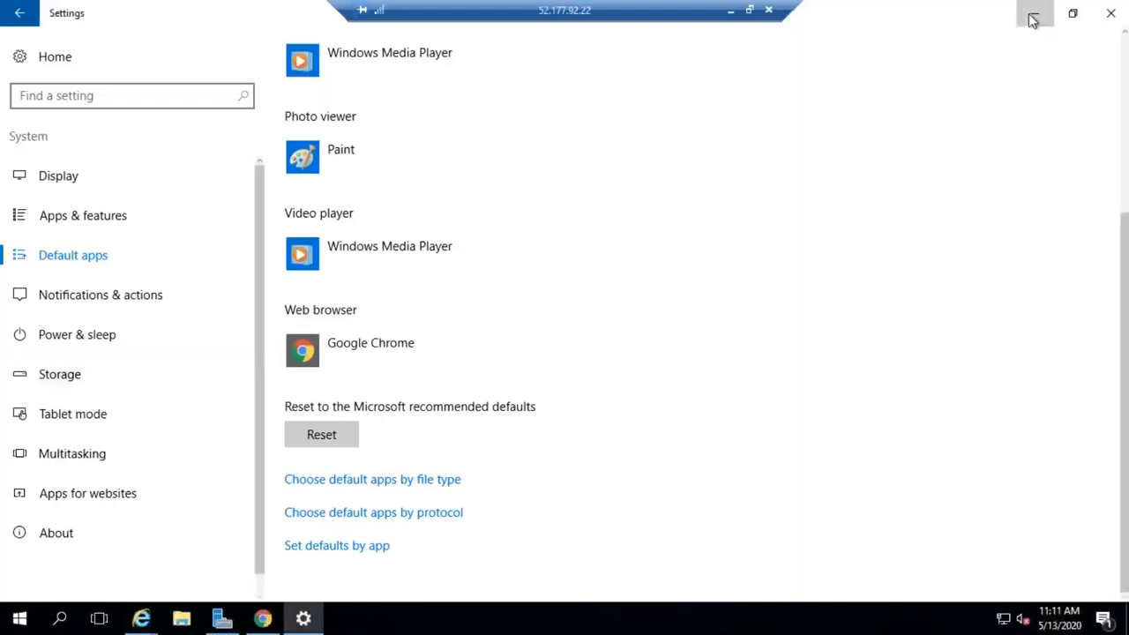
- Minimize the Settings window and load portal.azure.com in Chrome on the remote server
click(1030, 14)
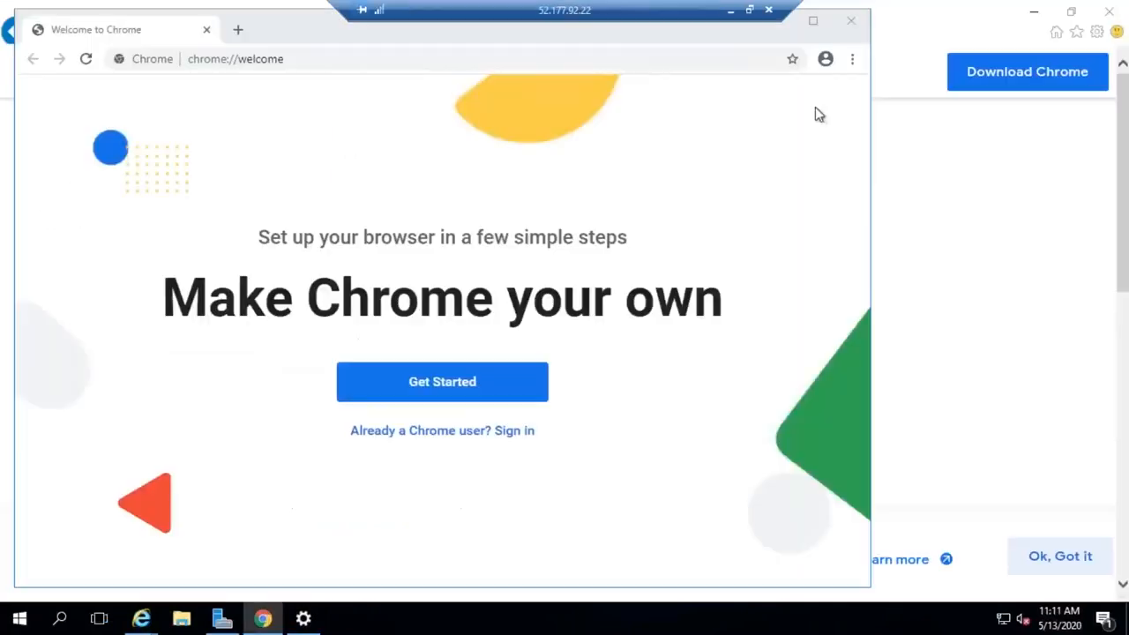
click(245, 62)
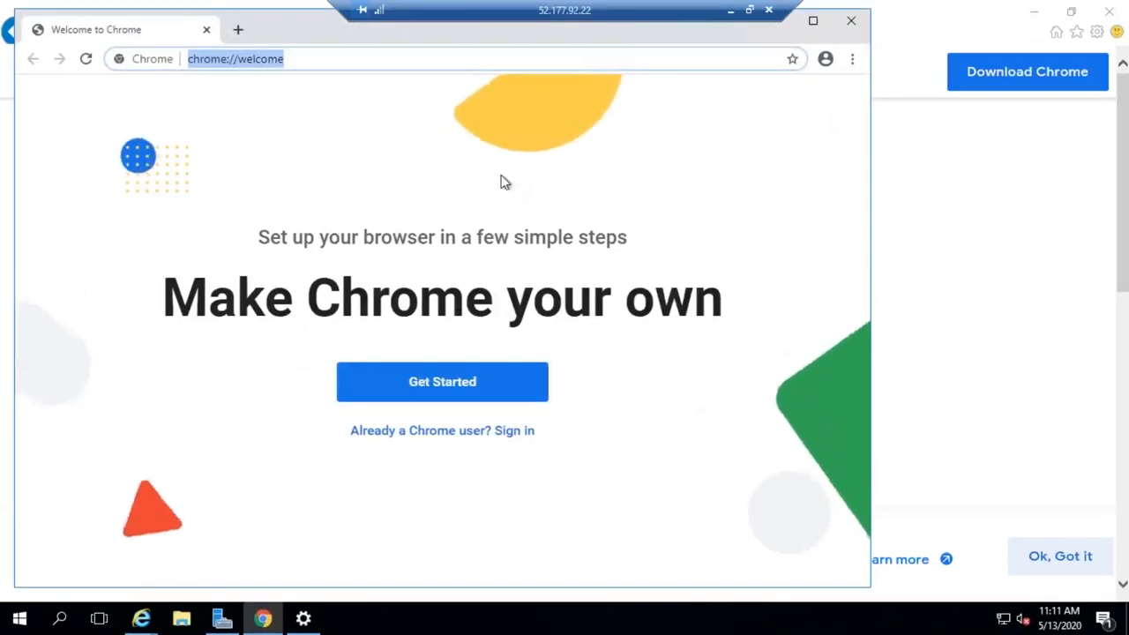
text(portal)
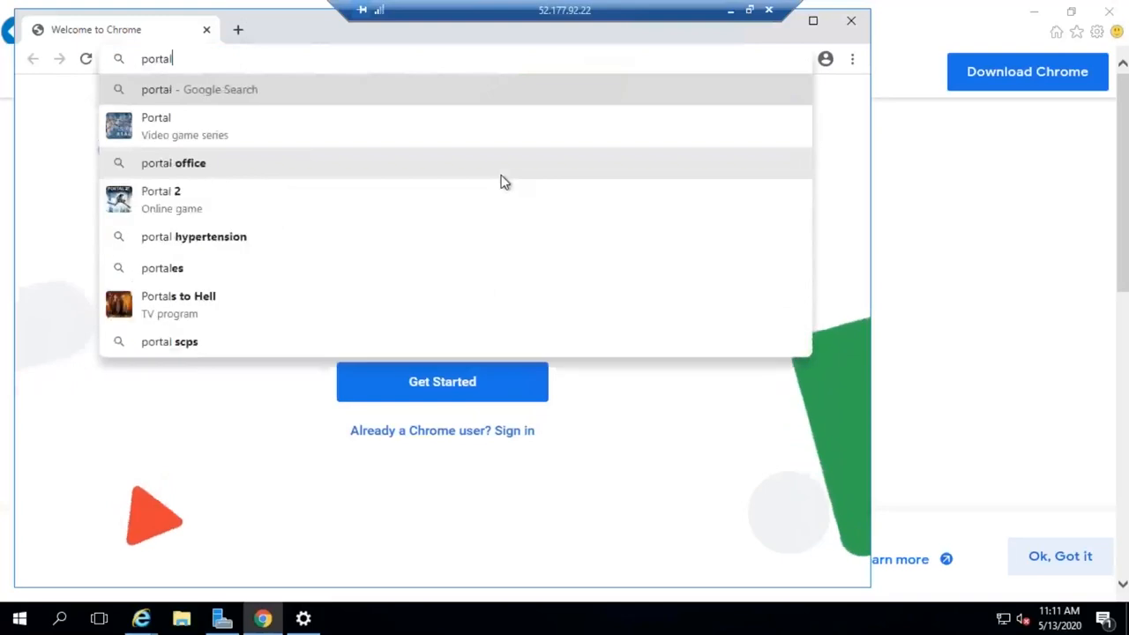
text(.azure)
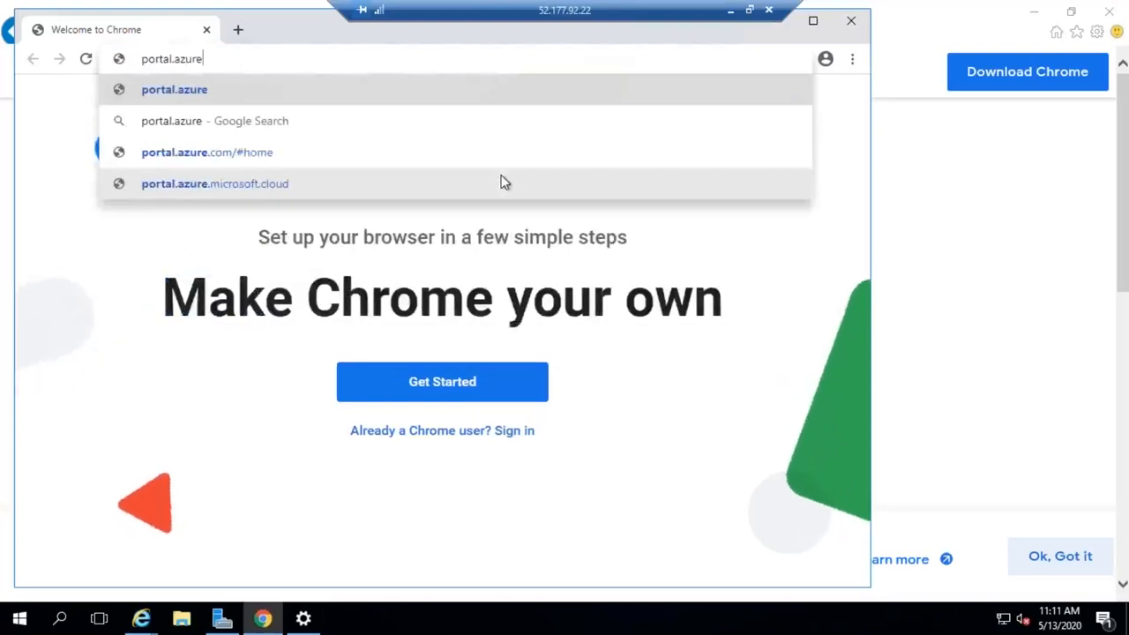
text(.com)
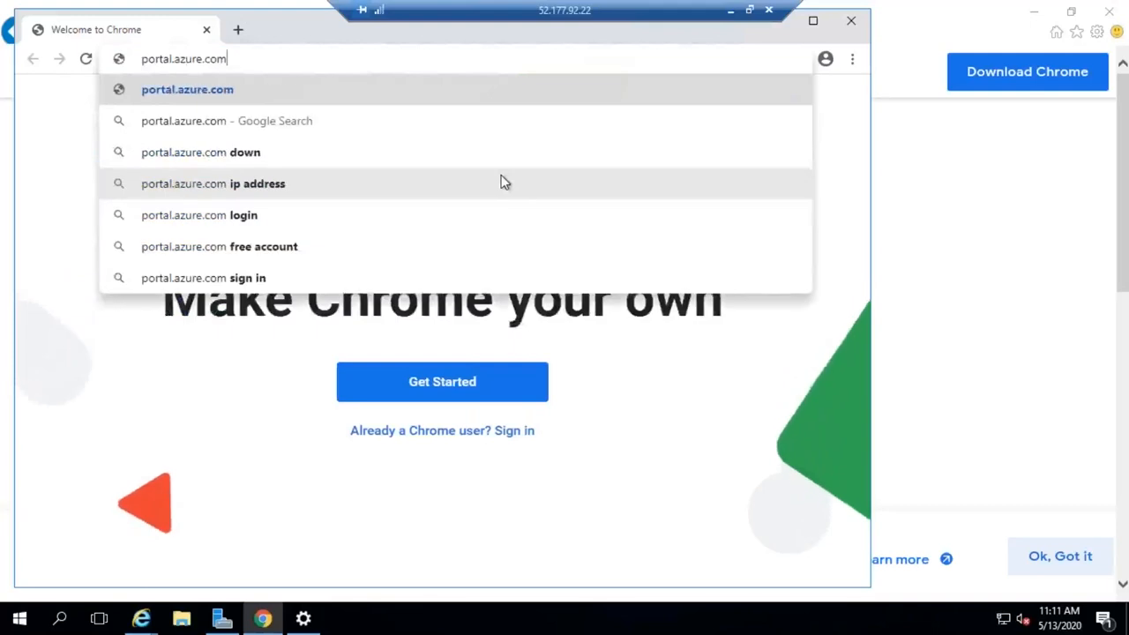
key(Return)
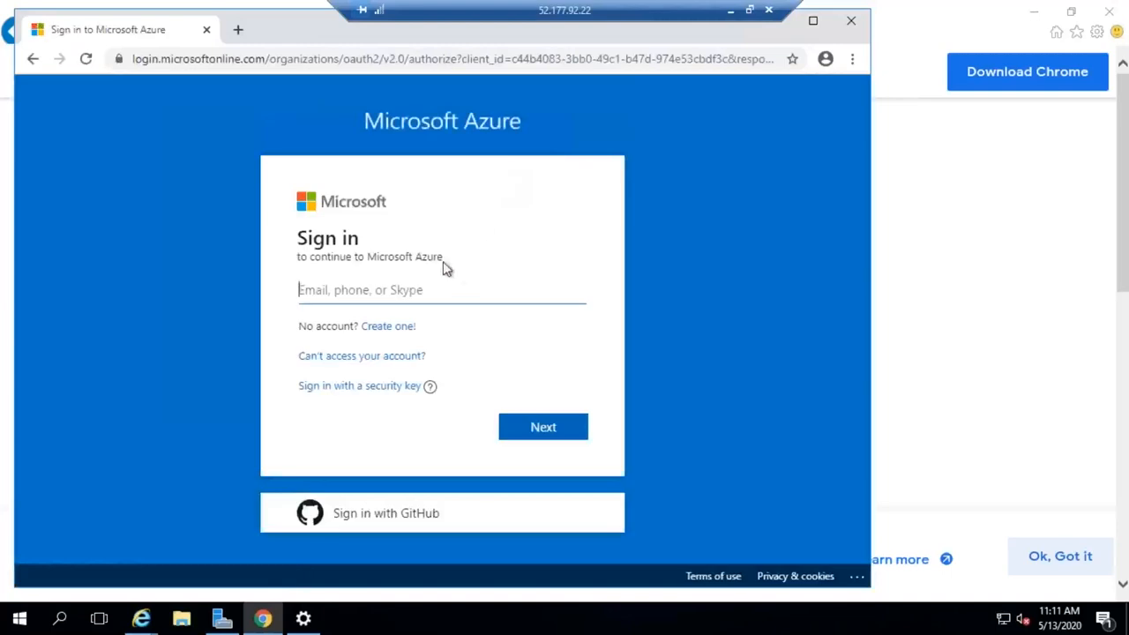
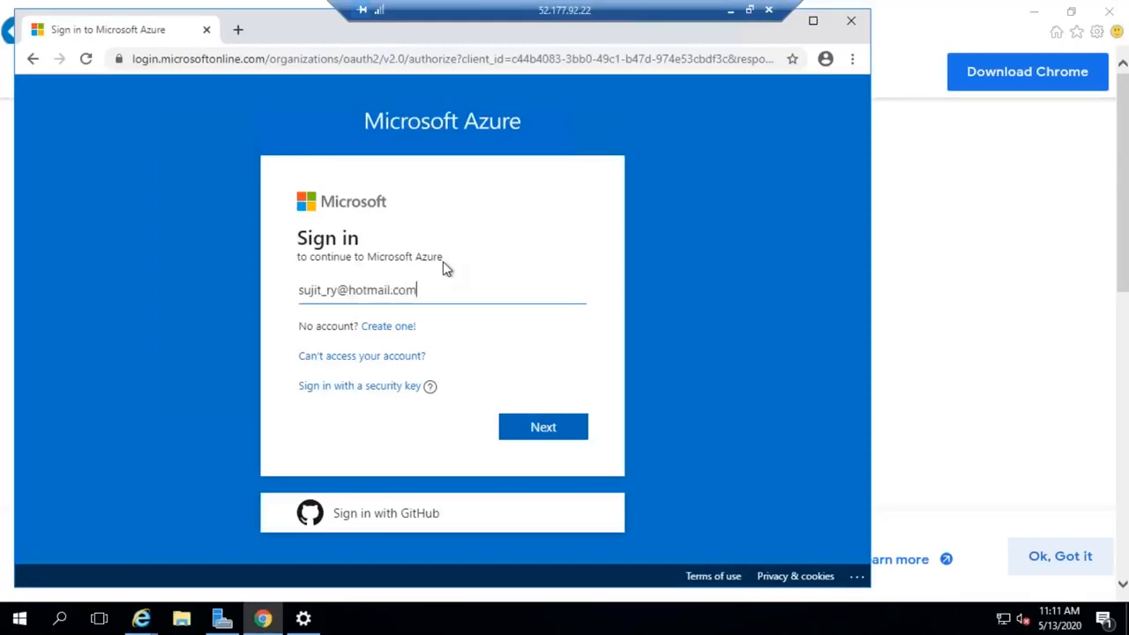
- Enter the account's e-mail address on the Microsoft Azure sign-in page and proceed to the password prompt
key(Tab)
click(543, 429)
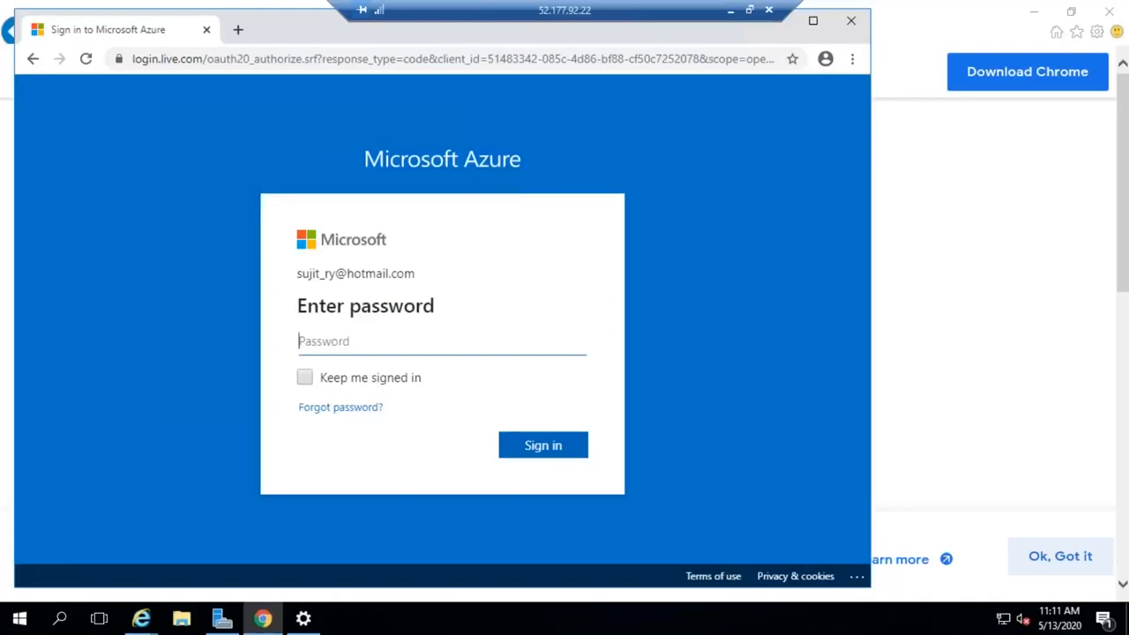
- Enter the account password, sign in to the Azure portal, and dismiss the offer to save the password
text(••••••••••)
click(543, 445)
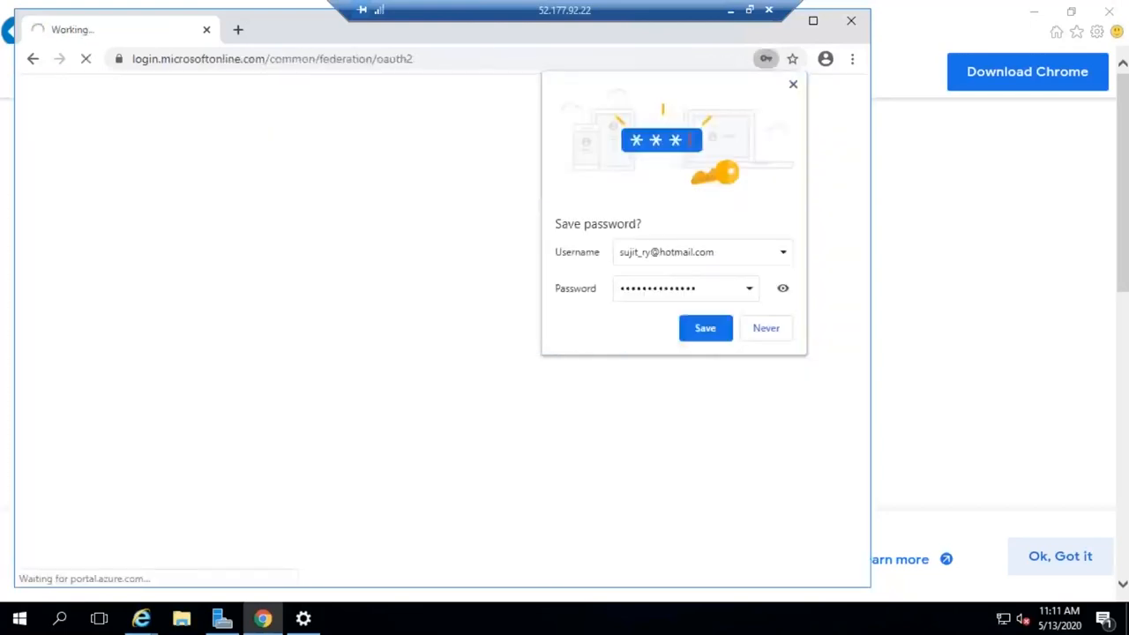
click(794, 84)
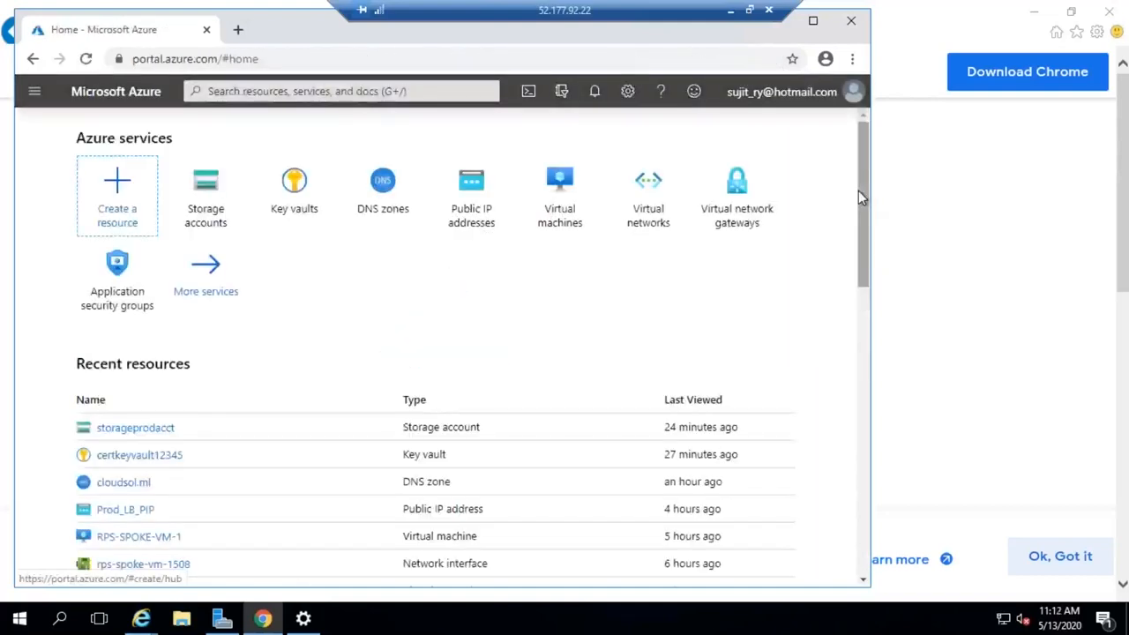
- Search the portal for sync, open the Azure File Sync marketplace offering's deployment form, and maximize the browser window
click(423, 92)
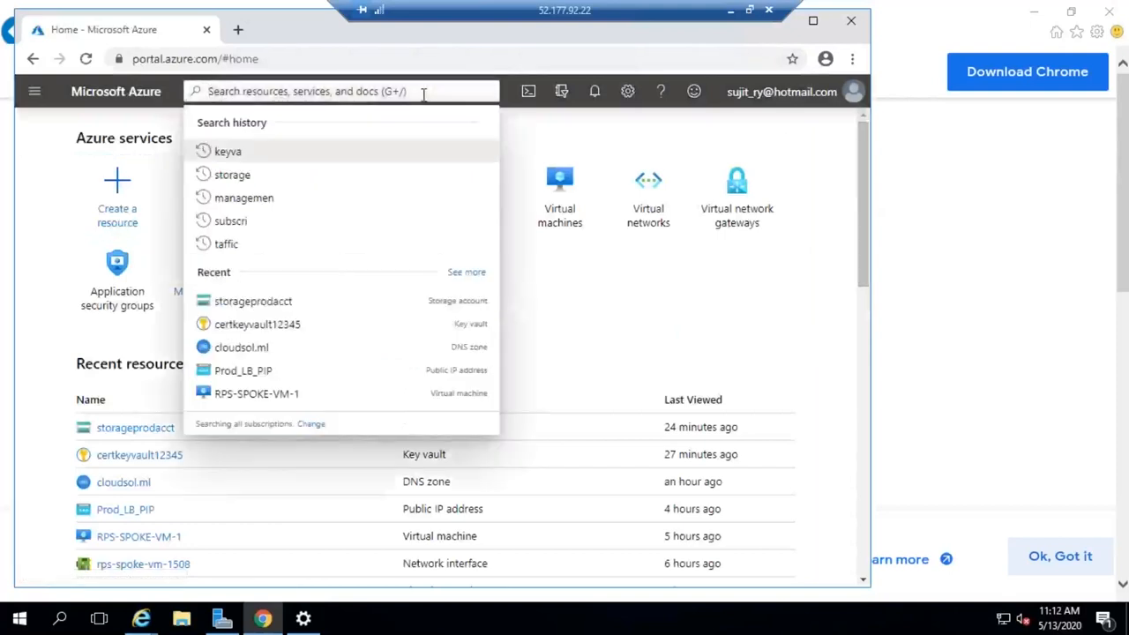
text(sync)
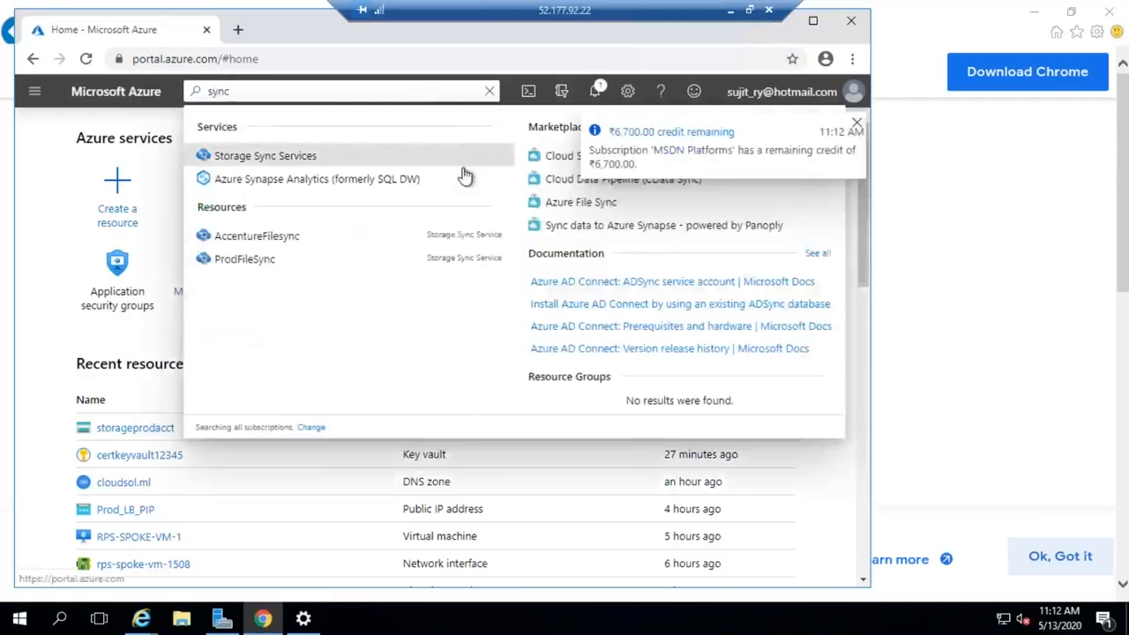
key(Escape)
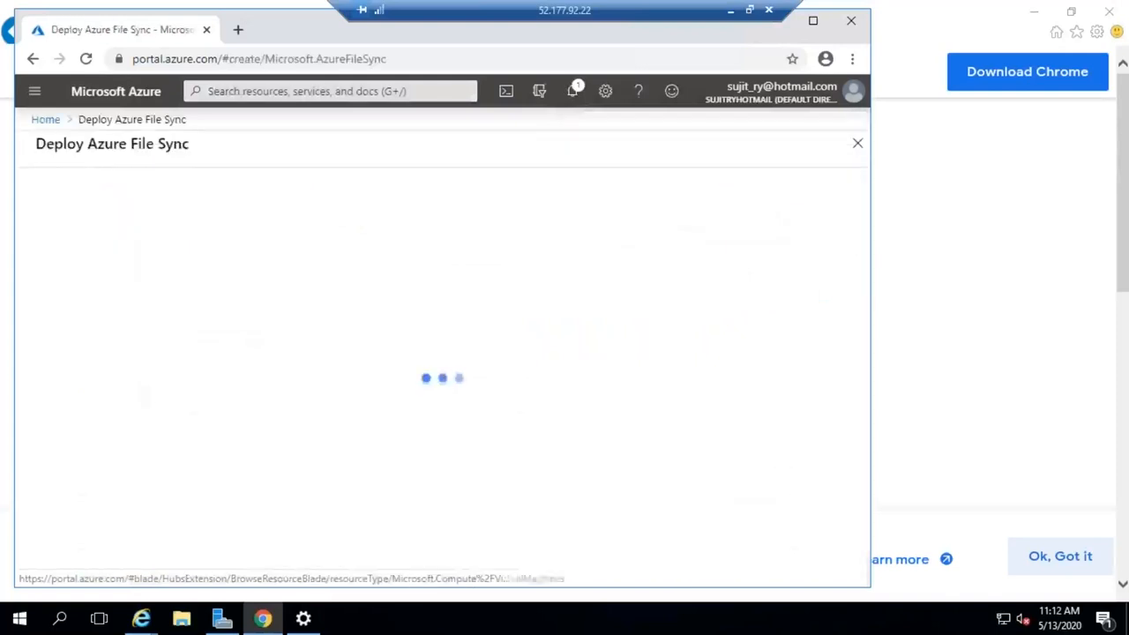
click(814, 22)
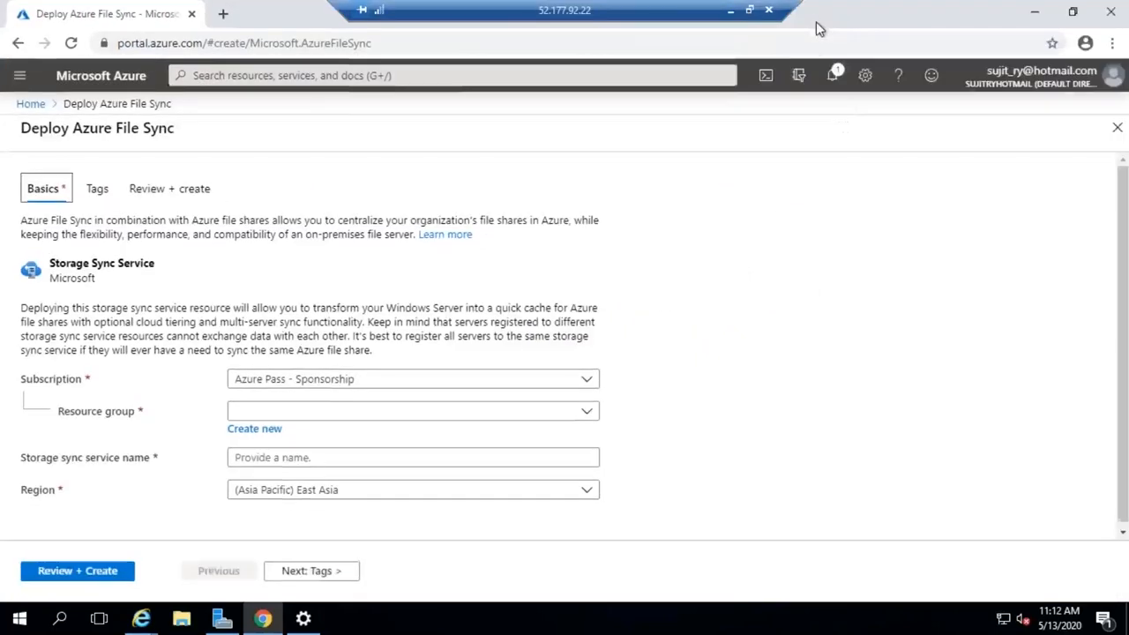
- Choose the ISP-RG resource group and name the storage sync service prodsync
click(276, 411)
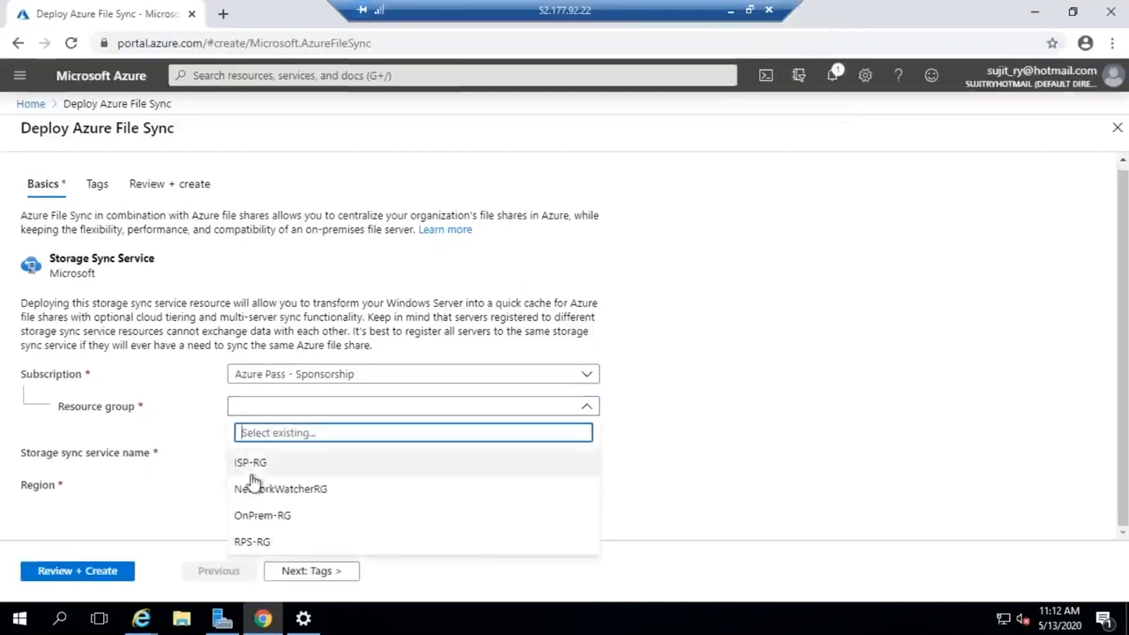
click(253, 469)
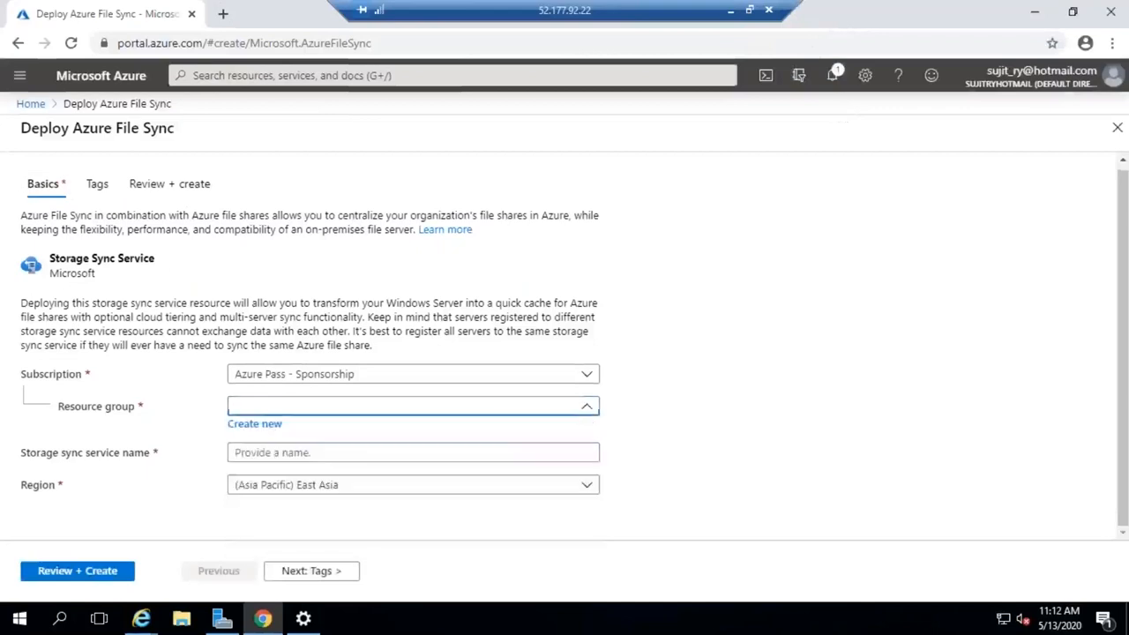
click(321, 455)
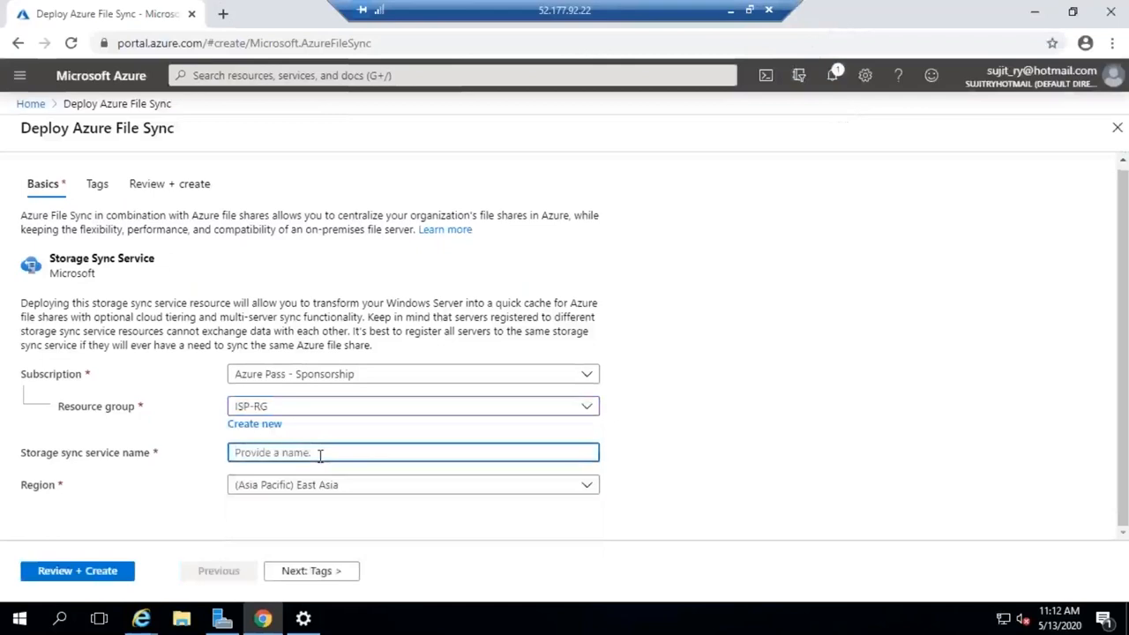
text(prod)
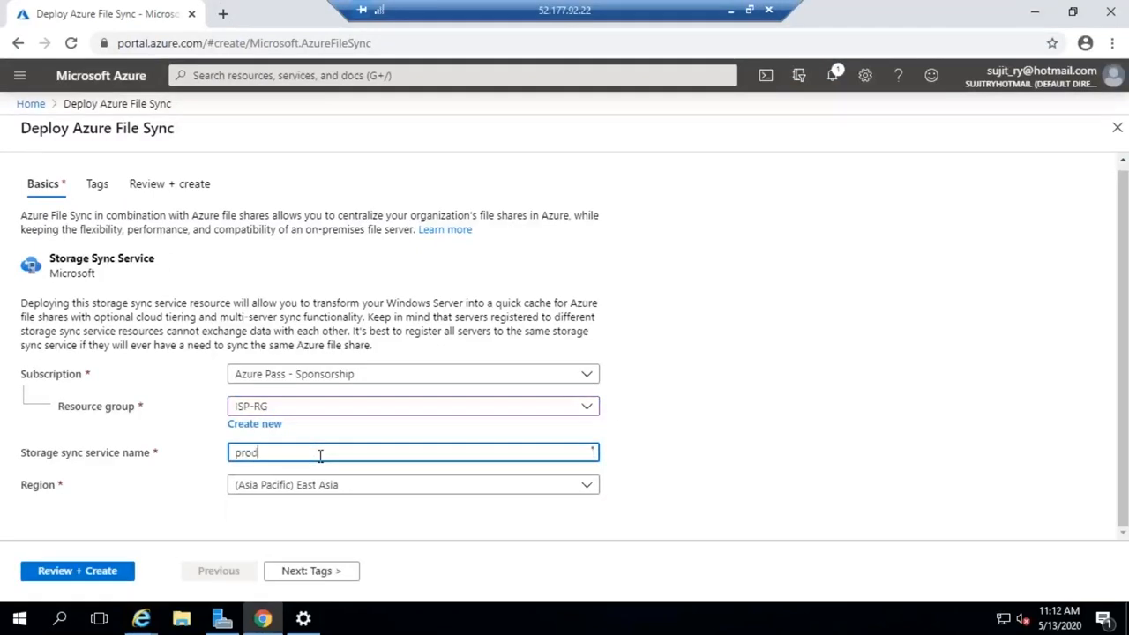
text(sync)
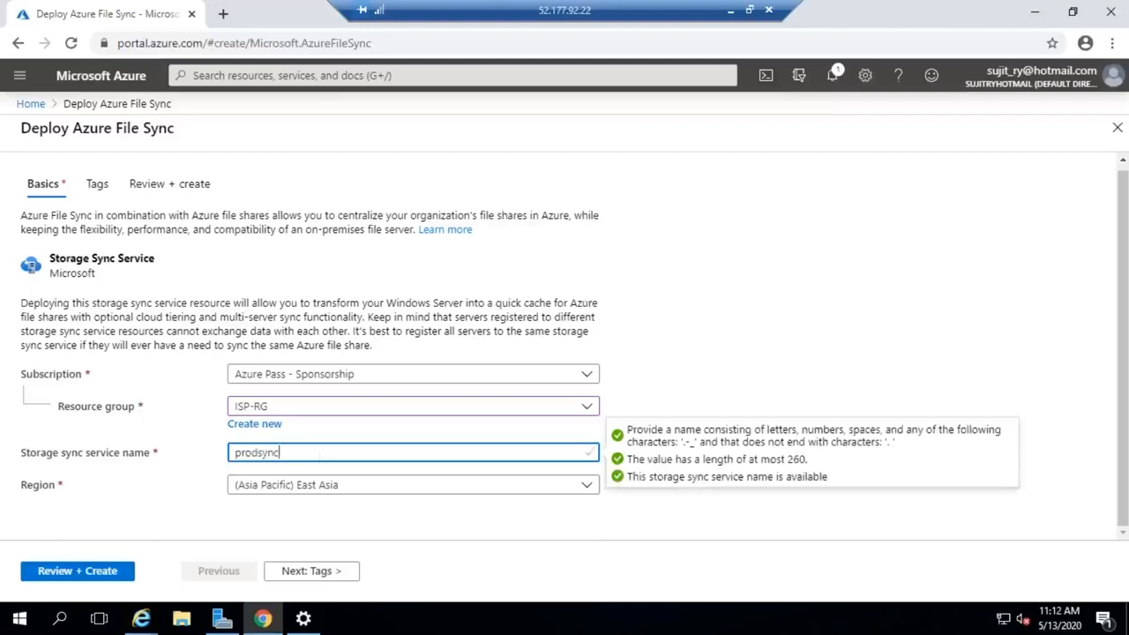
- Set the region to (US) East US 2, then review and create the storage sync service
click(327, 491)
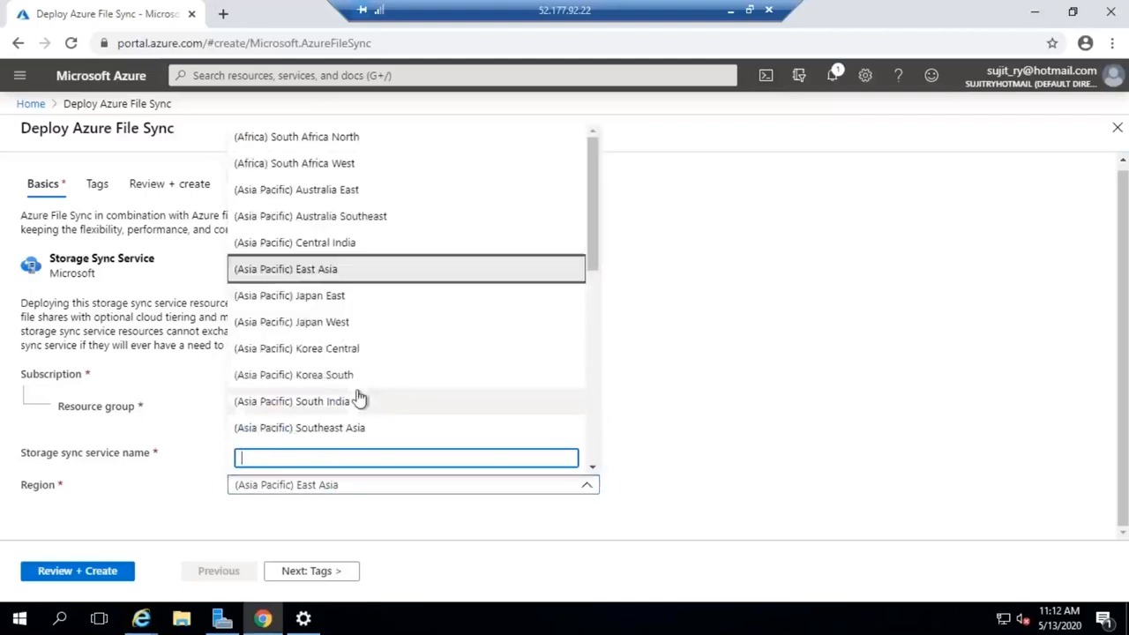
scroll(360, 399, down, 2)
scroll(360, 399, down, 1)
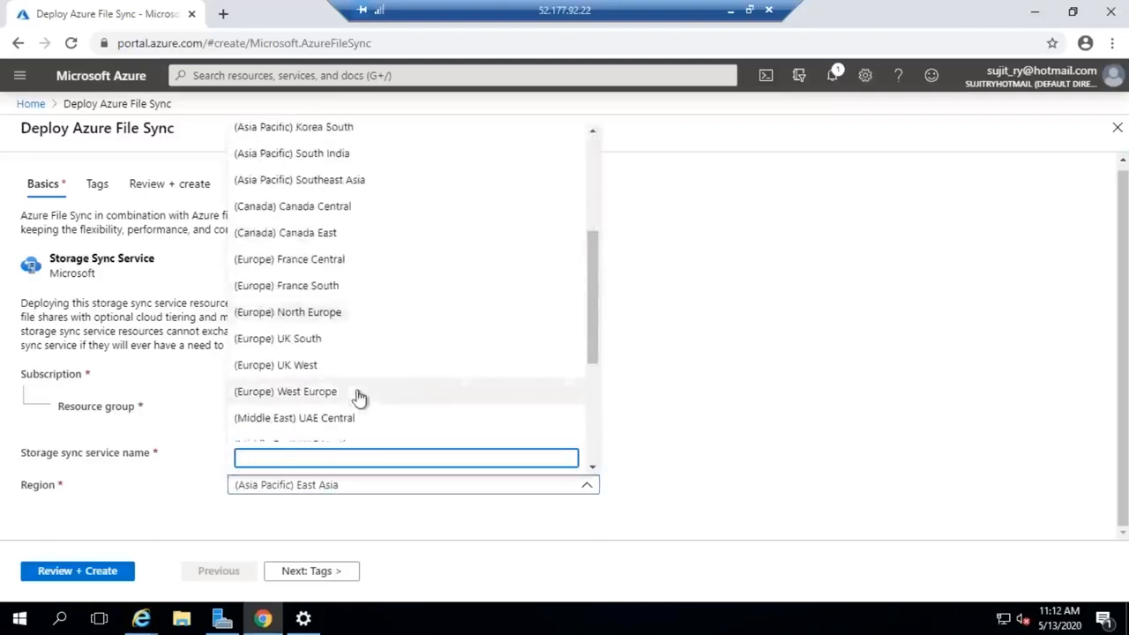
scroll(360, 400, down, 3)
click(300, 394)
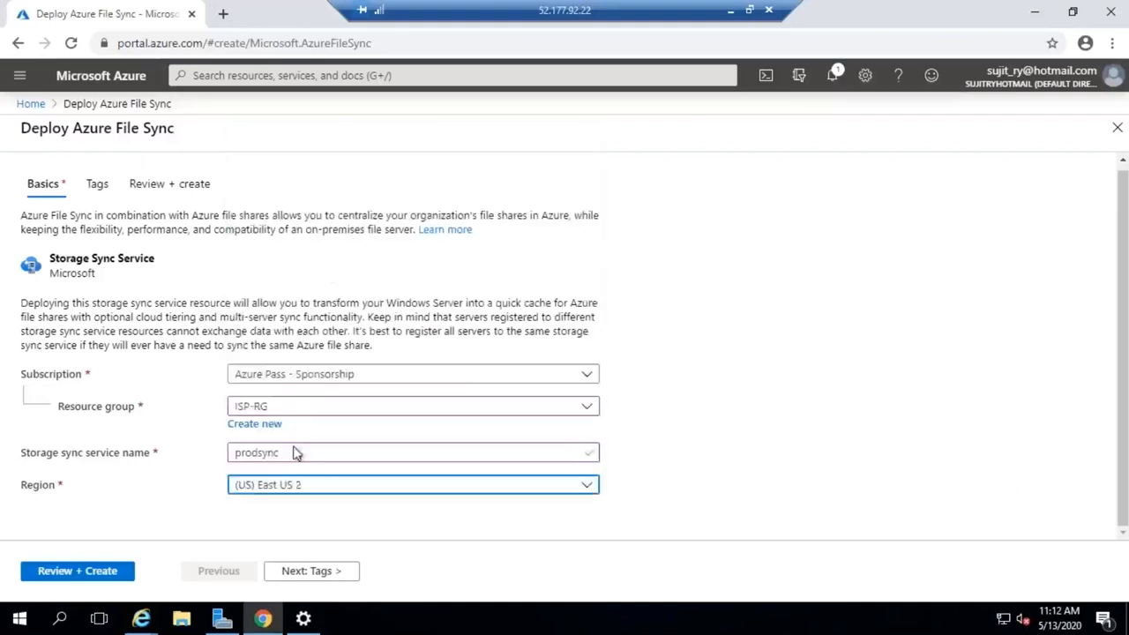
click(110, 572)
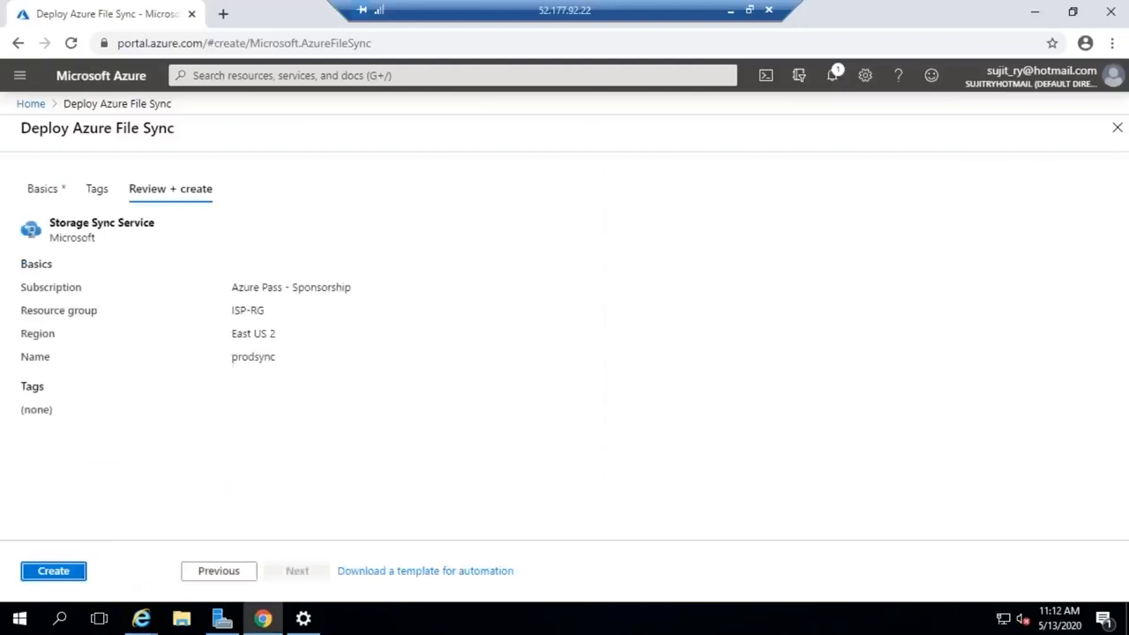
click(45, 575)
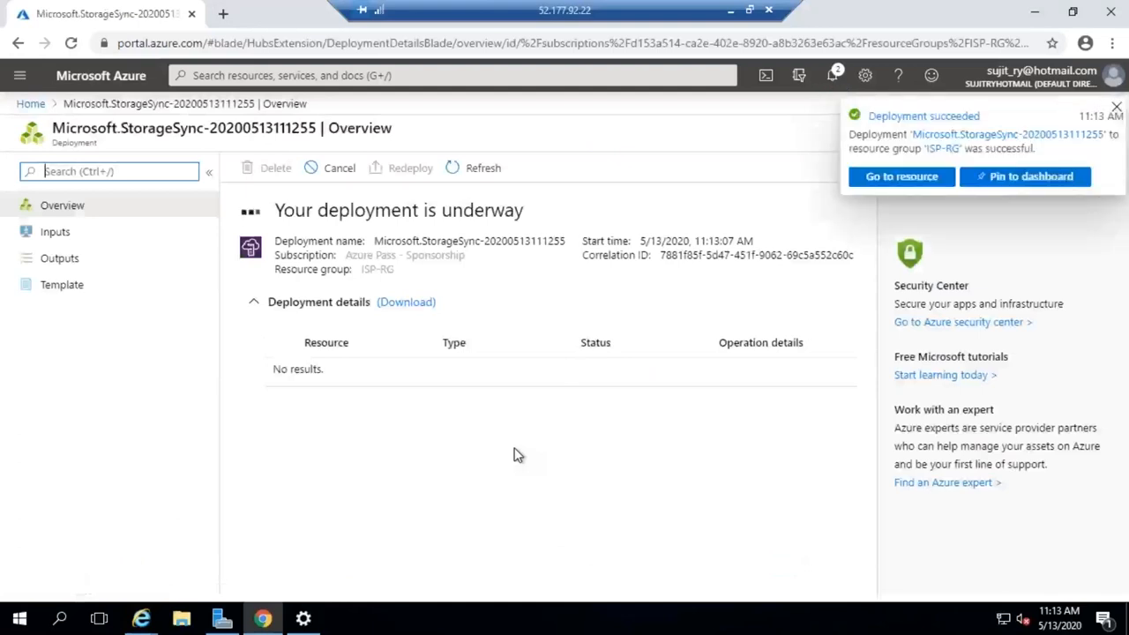
- Go to the deployed prodsync resource's registered servers and follow the link to the Azure File Sync agent download page
click(335, 372)
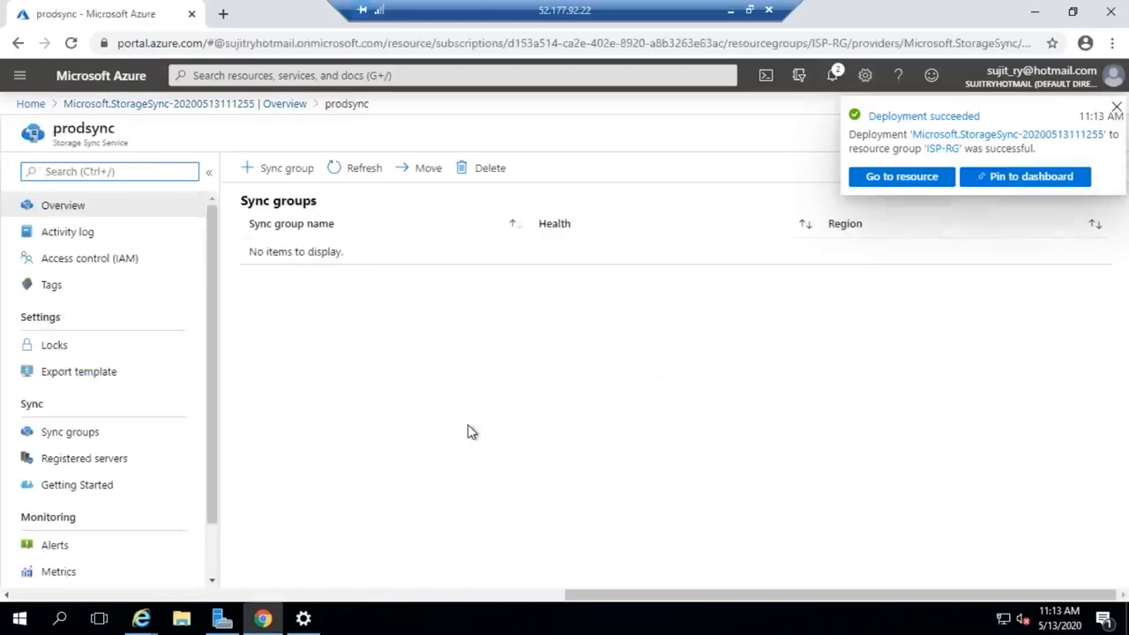
click(66, 459)
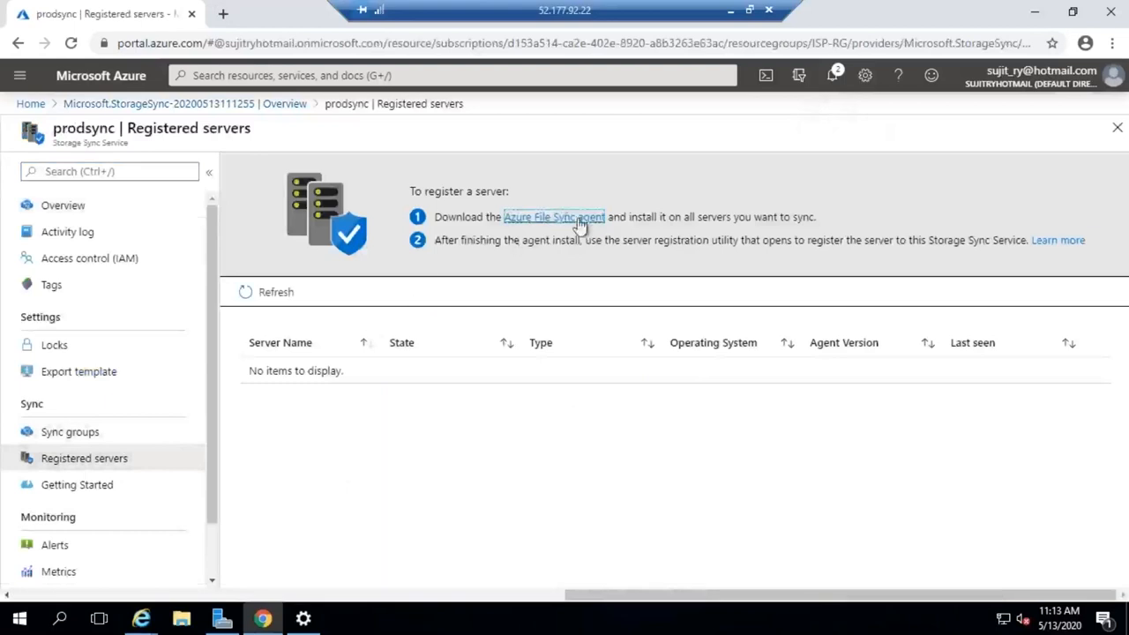
click(571, 224)
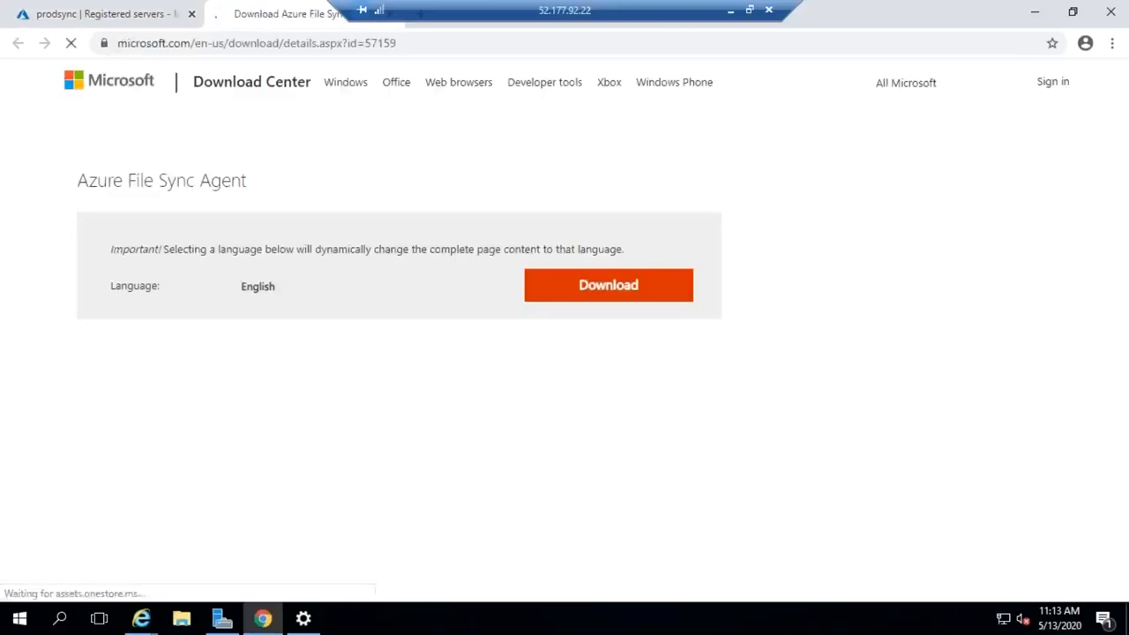
- Select StorageSyncAgent_WS2016.msi and Microsoft Azure File Sync - License Terms.docx for download and start downloading
scroll(246, 469, down, 4)
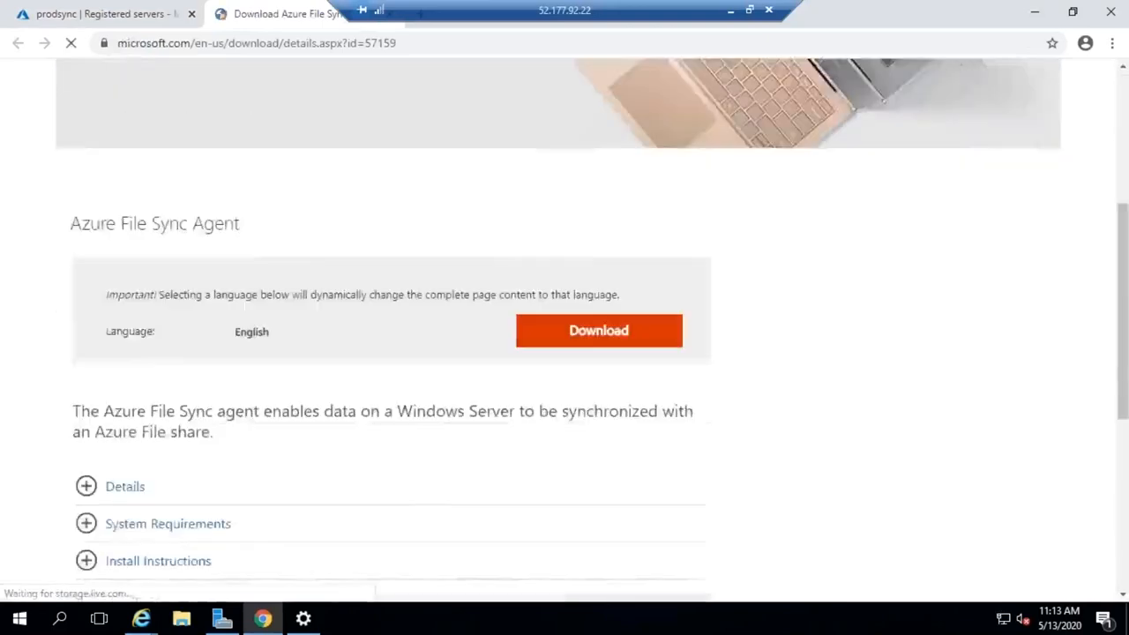
click(610, 259)
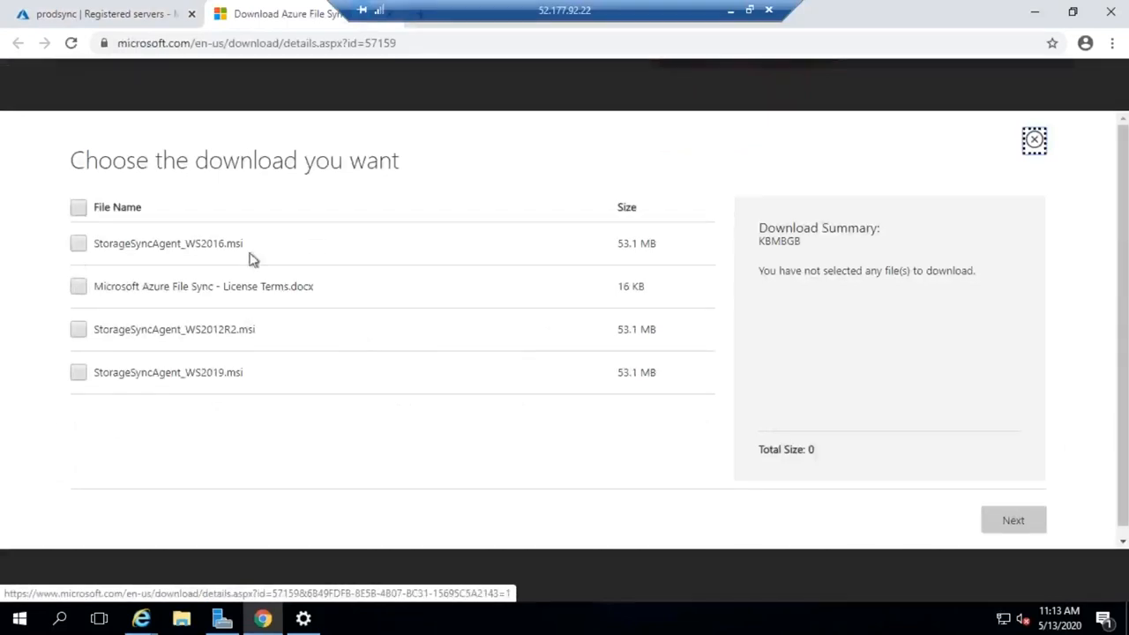
click(78, 245)
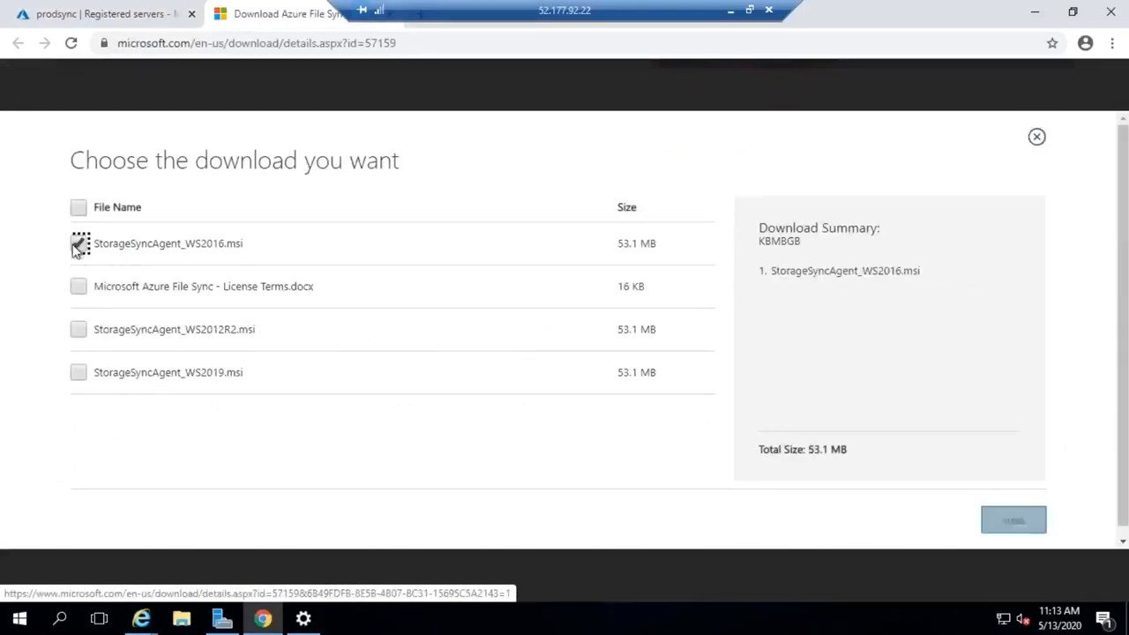
click(78, 288)
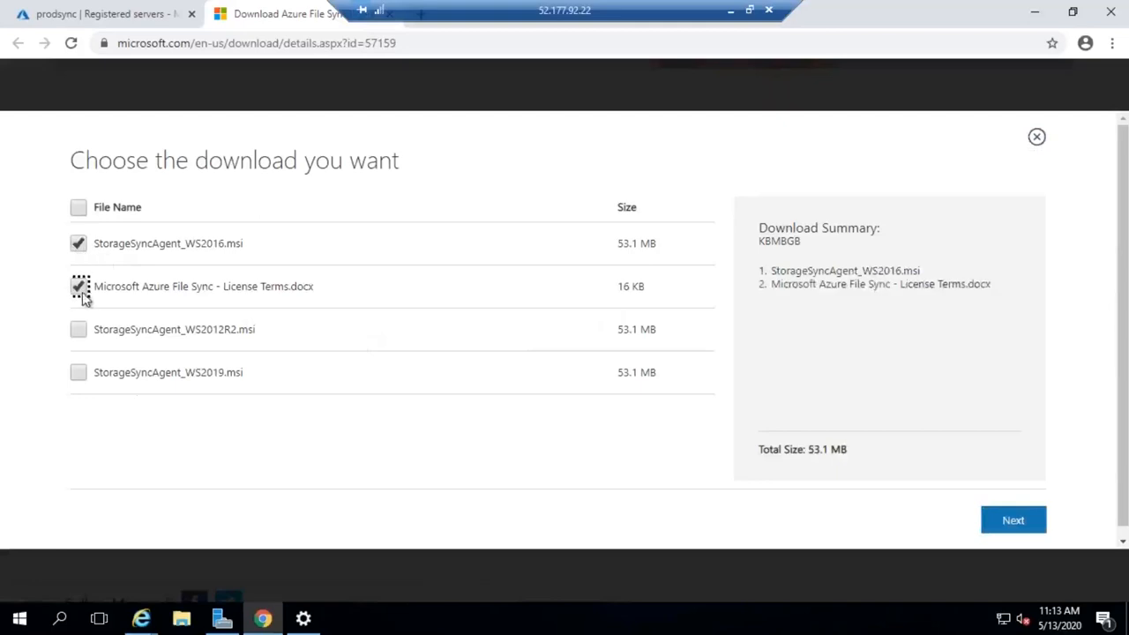
click(1013, 520)
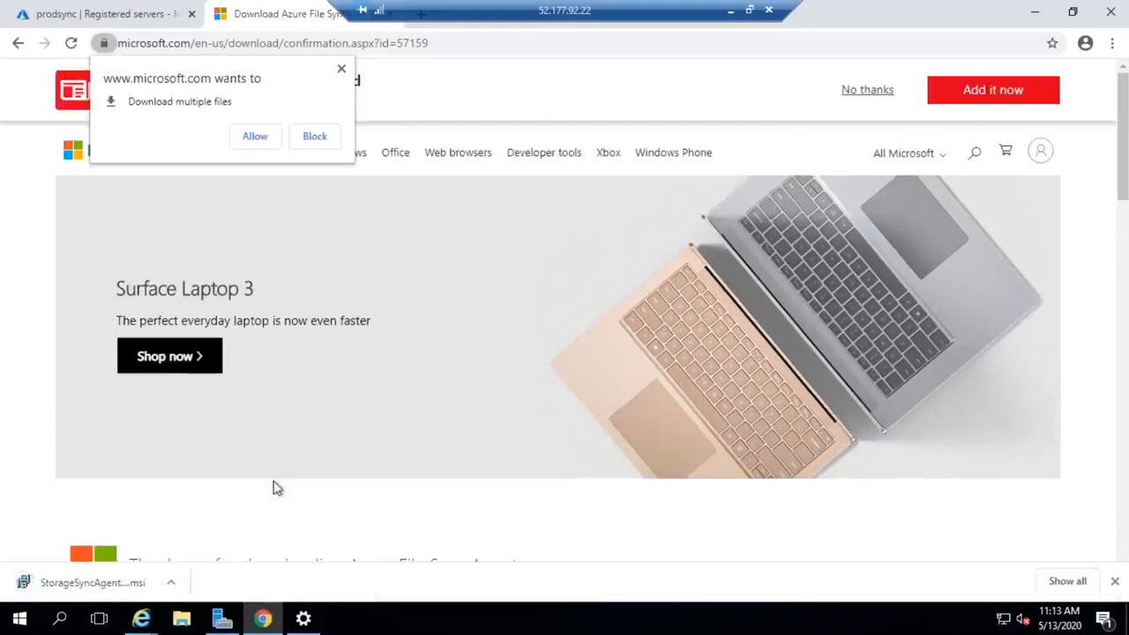
click(88, 589)
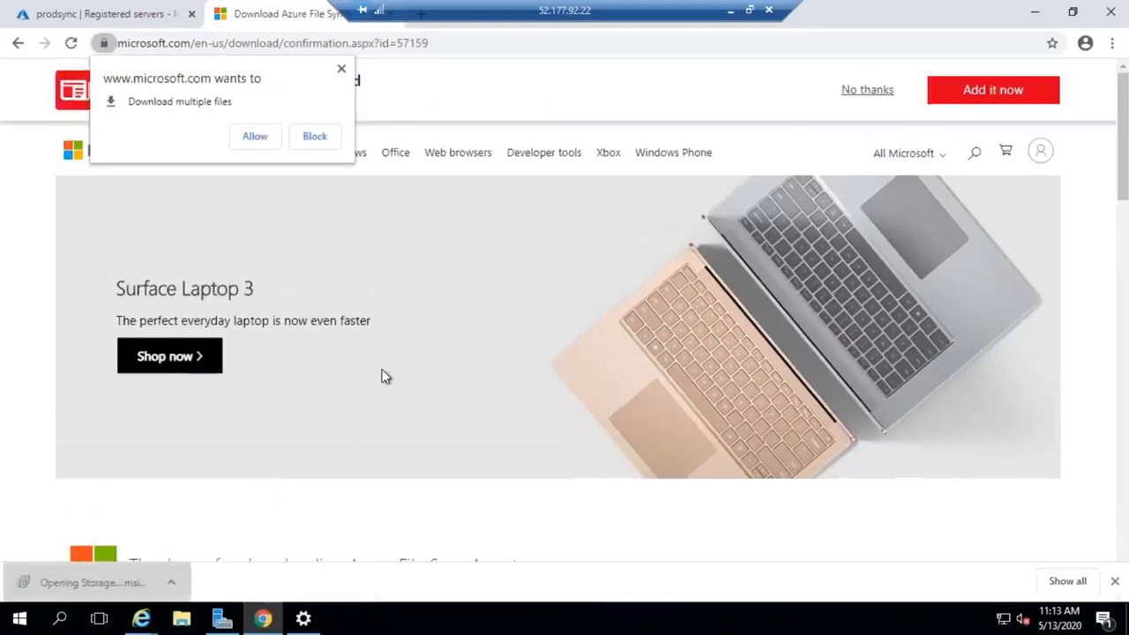
click(604, 326)
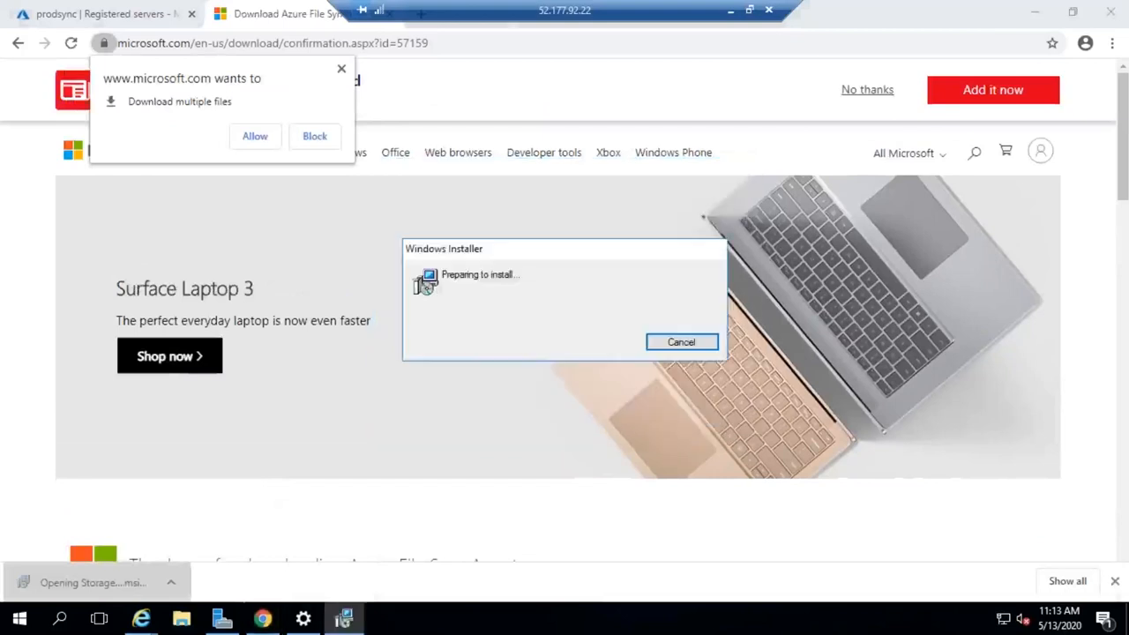
click(255, 136)
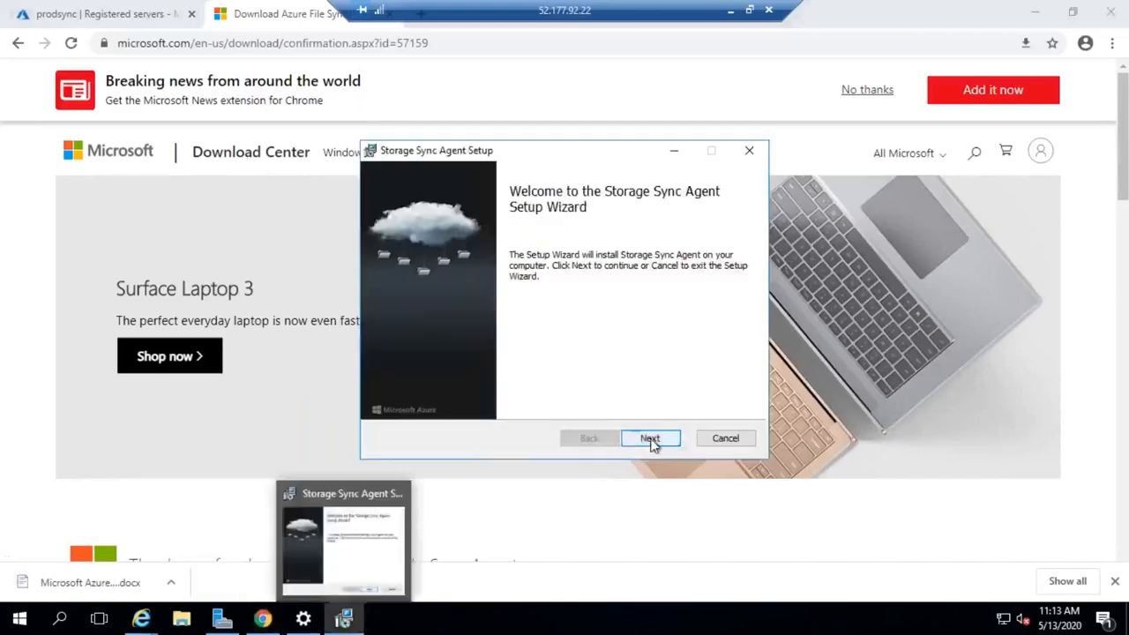
- Accept the Storage Sync Agent license agreement and keep the Azure File Sync feature with the default installation folder
click(650, 441)
click(650, 441)
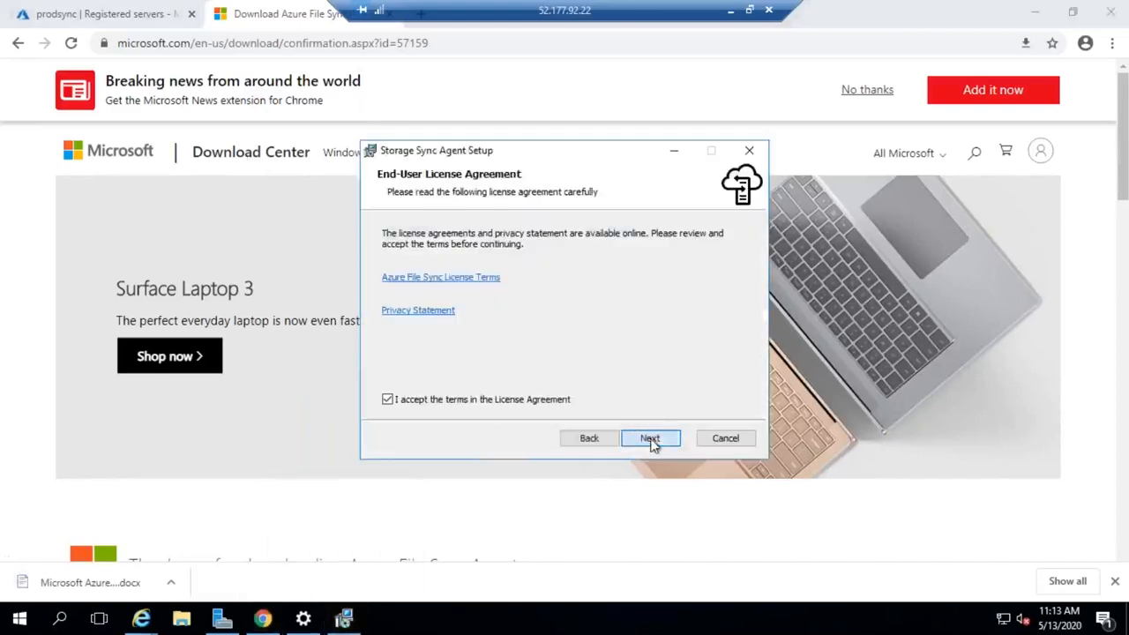
click(650, 438)
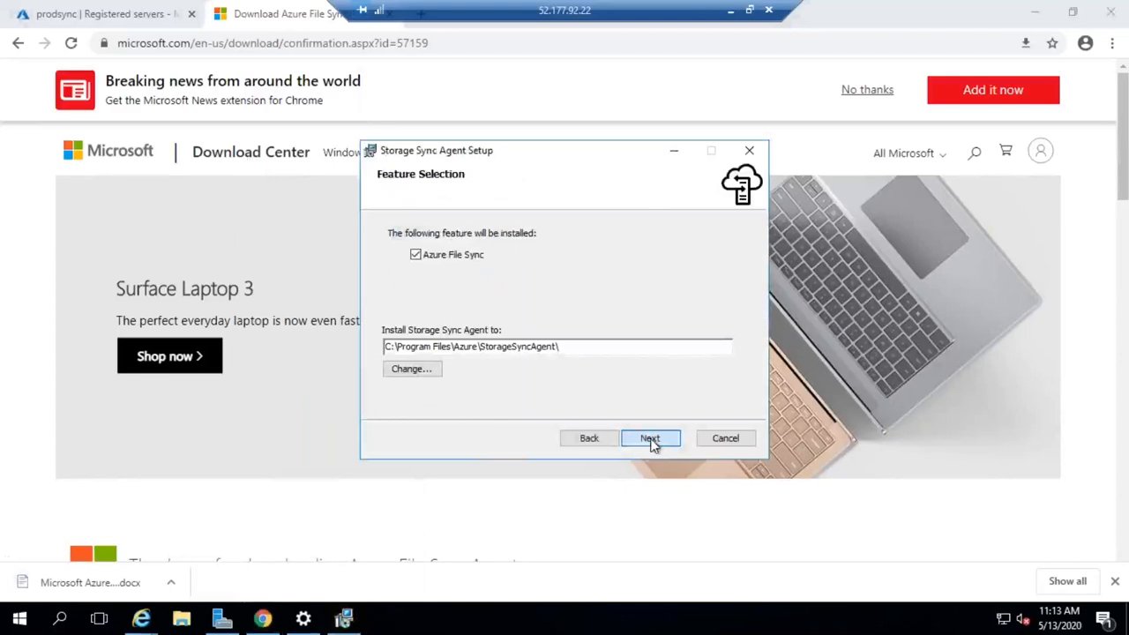
click(650, 439)
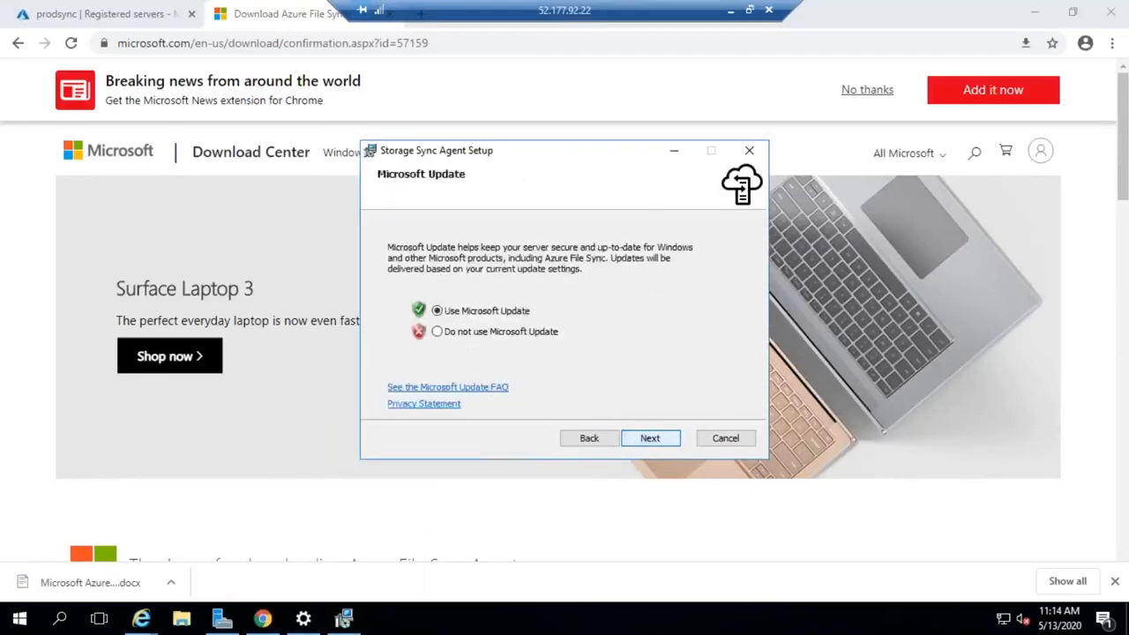
- Opt out of Microsoft Update, then install the Storage Sync Agent and finish the setup wizard
click(541, 333)
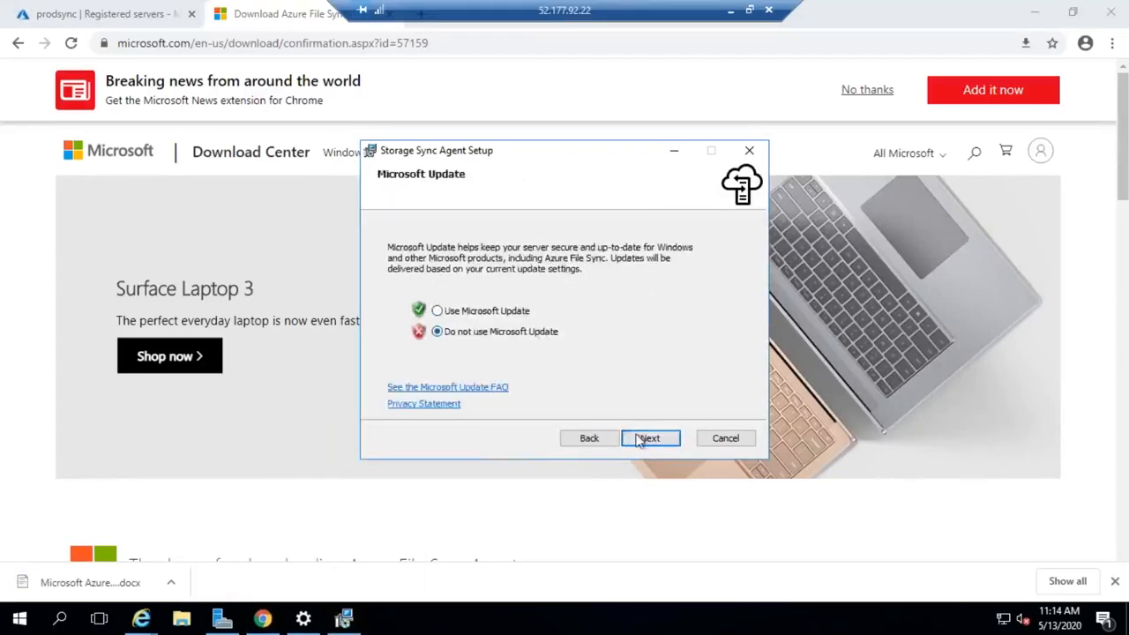
click(645, 439)
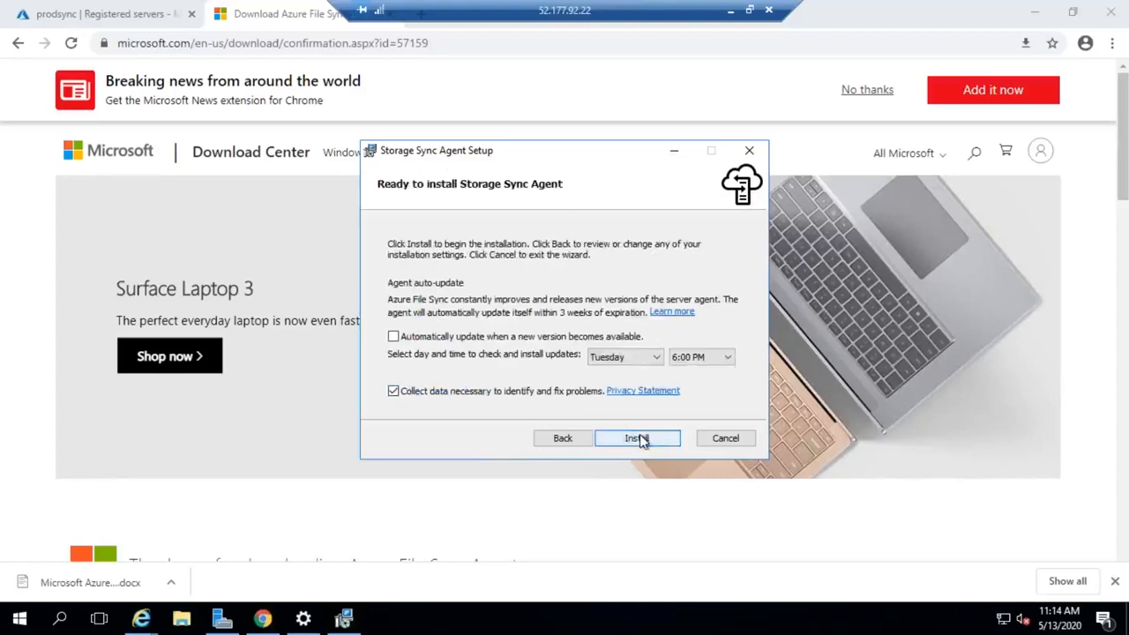
click(637, 438)
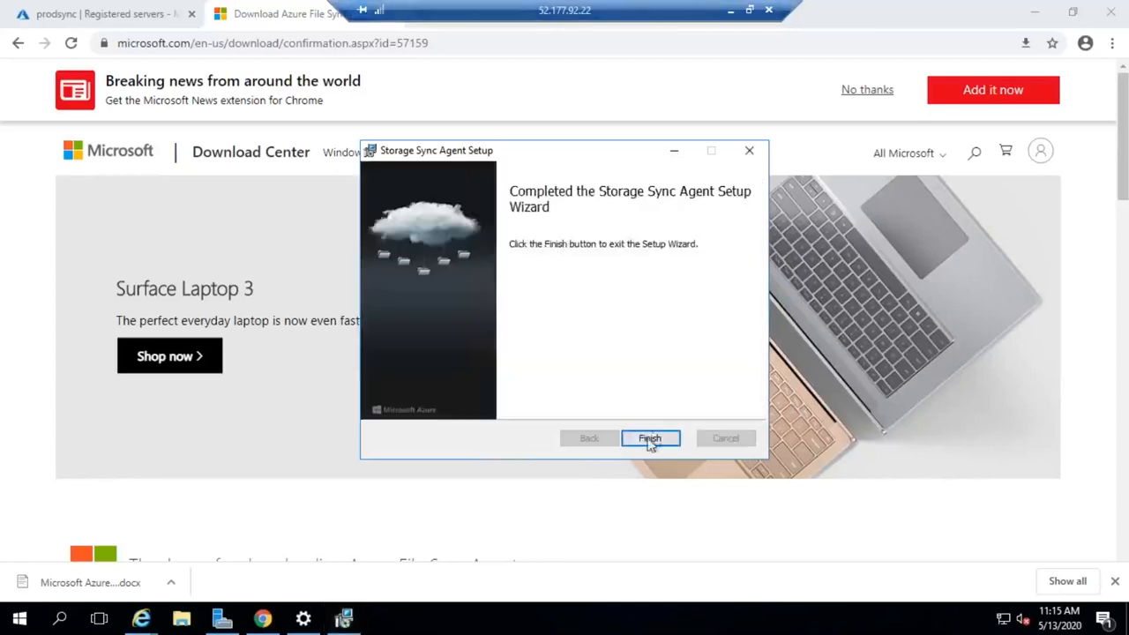
click(650, 438)
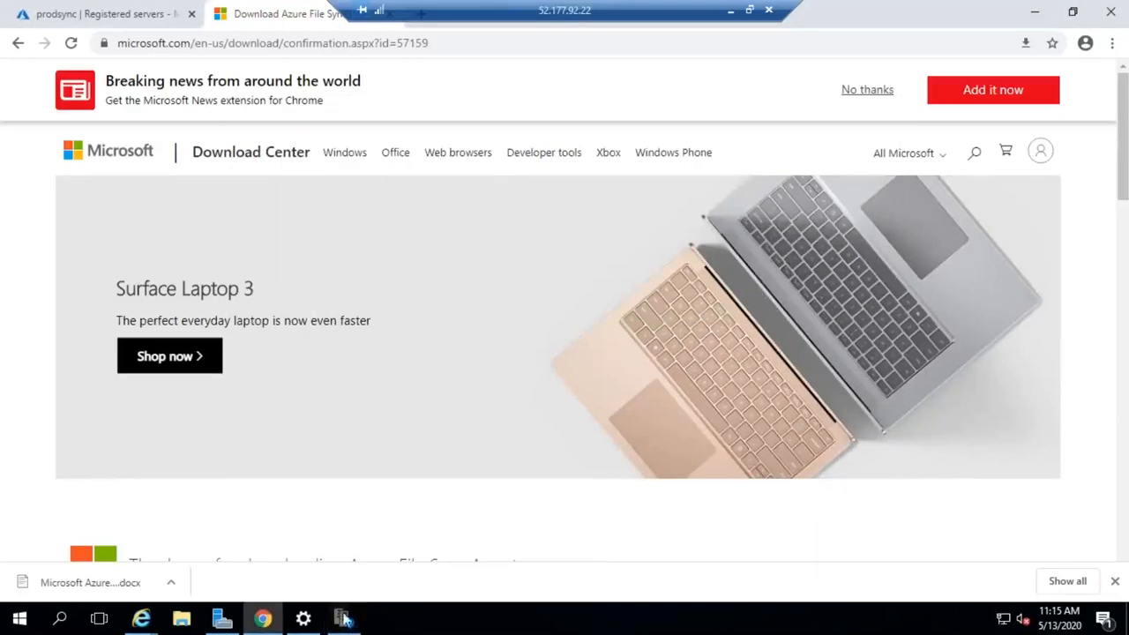
- Acknowledge the Azure File Sync agent update check and start the server registration sign-in for Azure Public Cloud
click(345, 619)
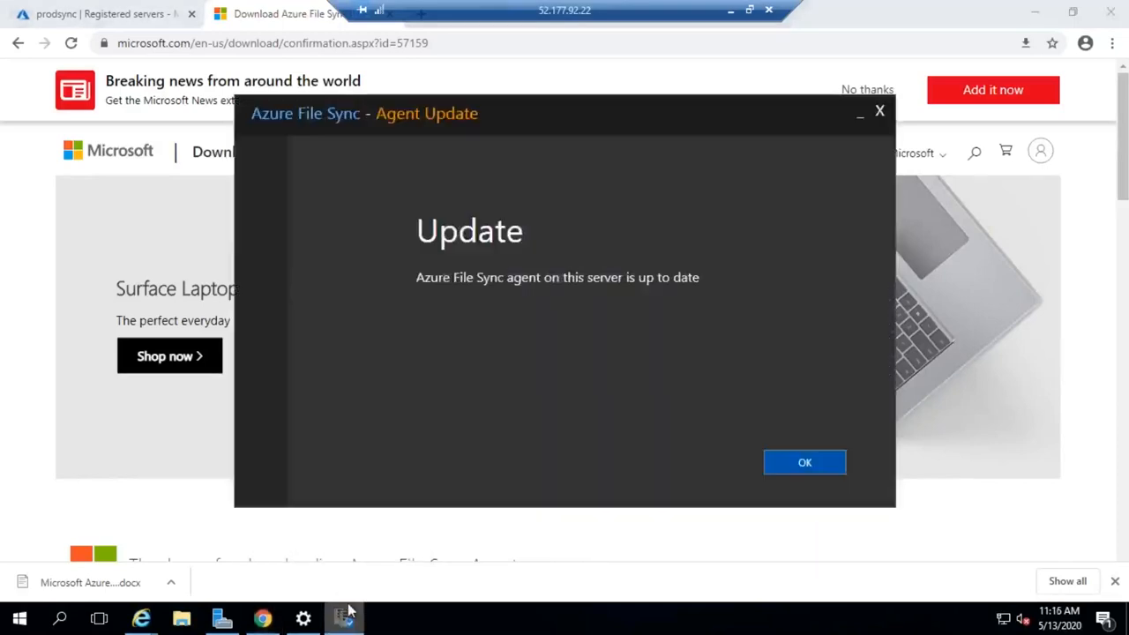
click(803, 466)
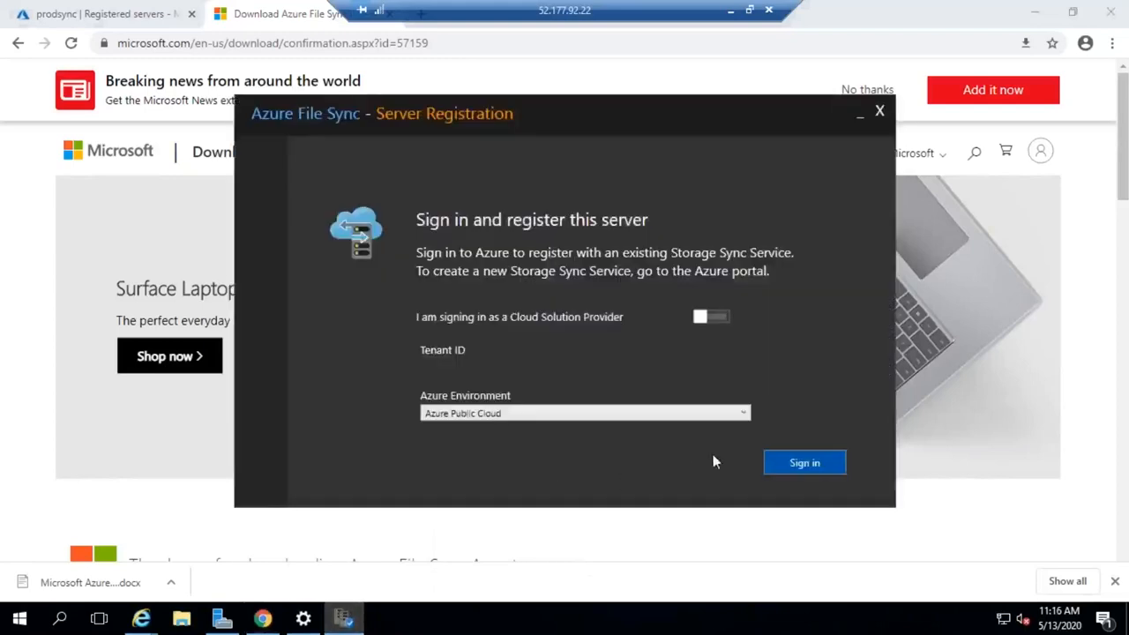
click(799, 464)
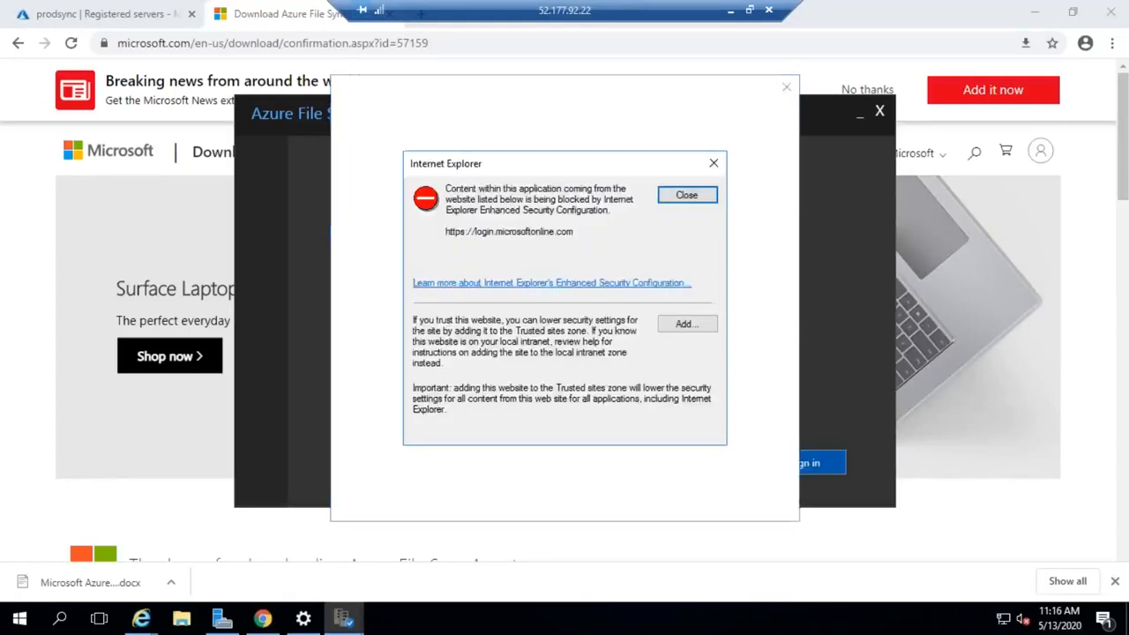
click(674, 325)
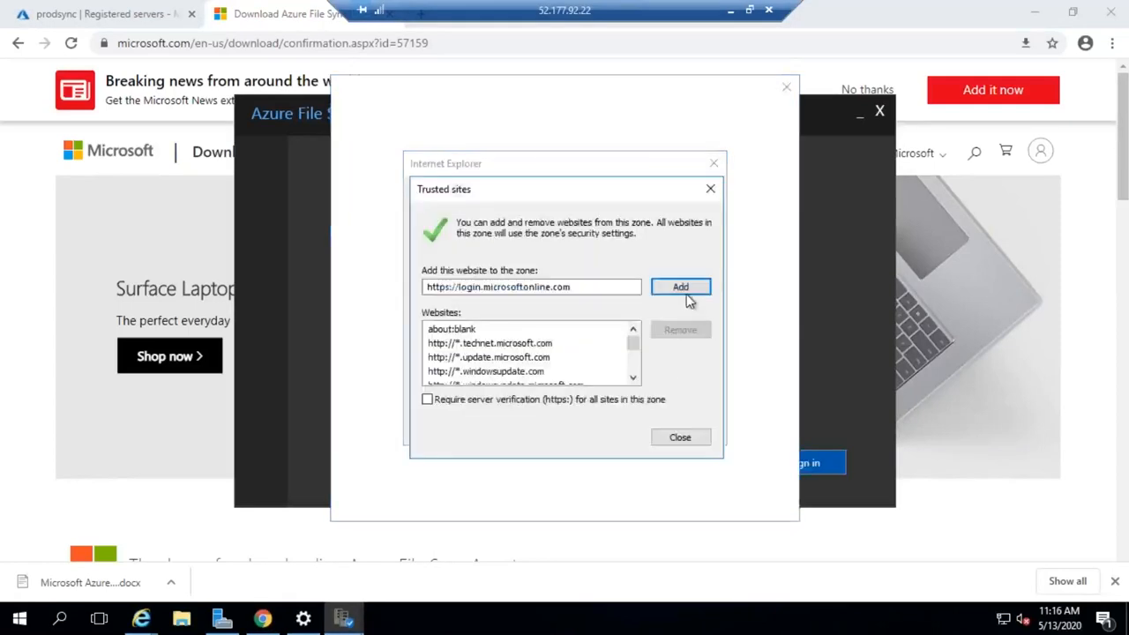
click(681, 287)
click(682, 437)
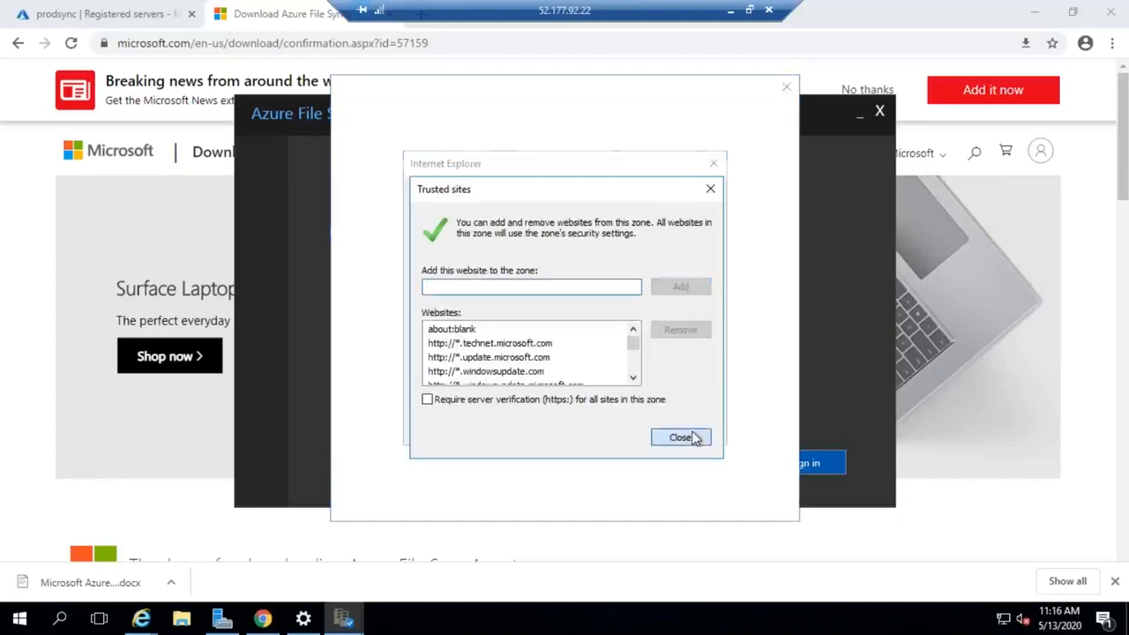
click(689, 327)
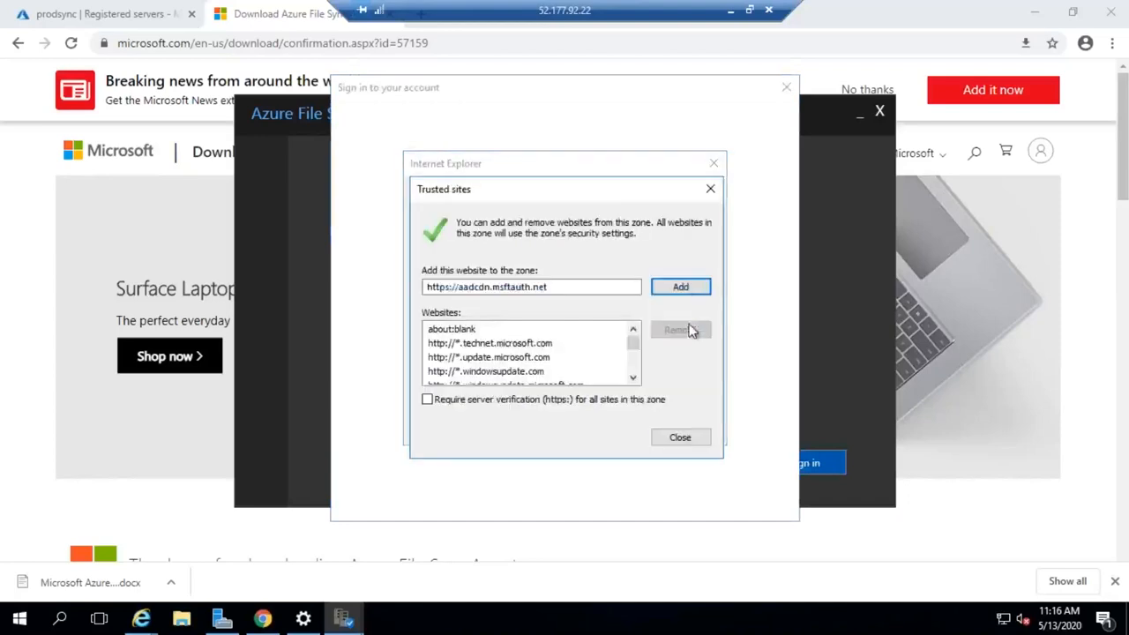
click(689, 296)
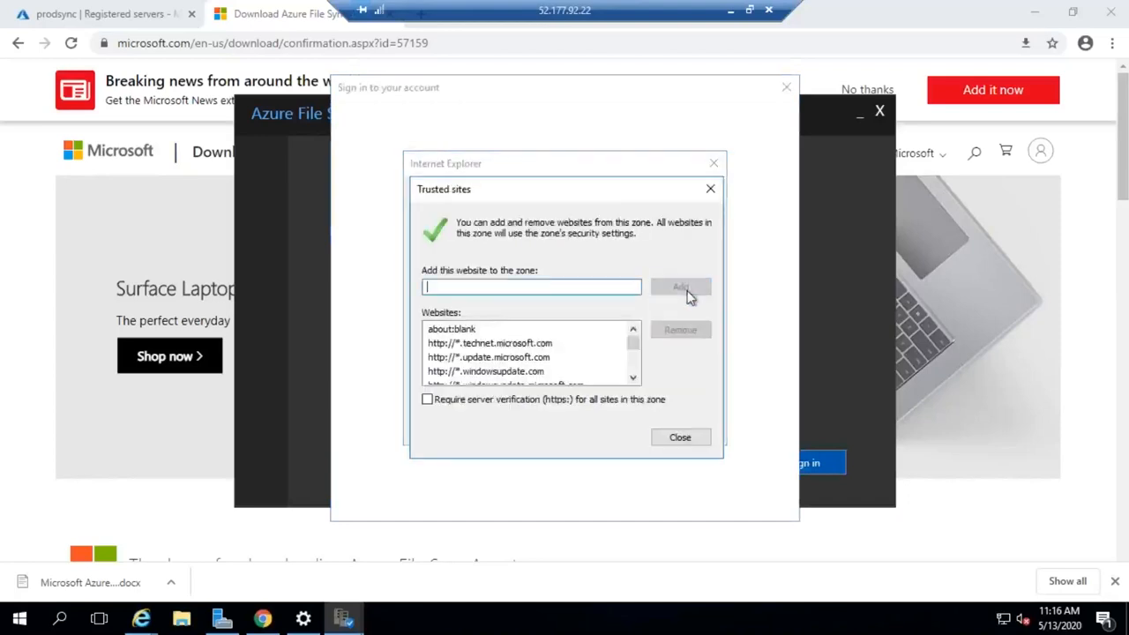
click(677, 438)
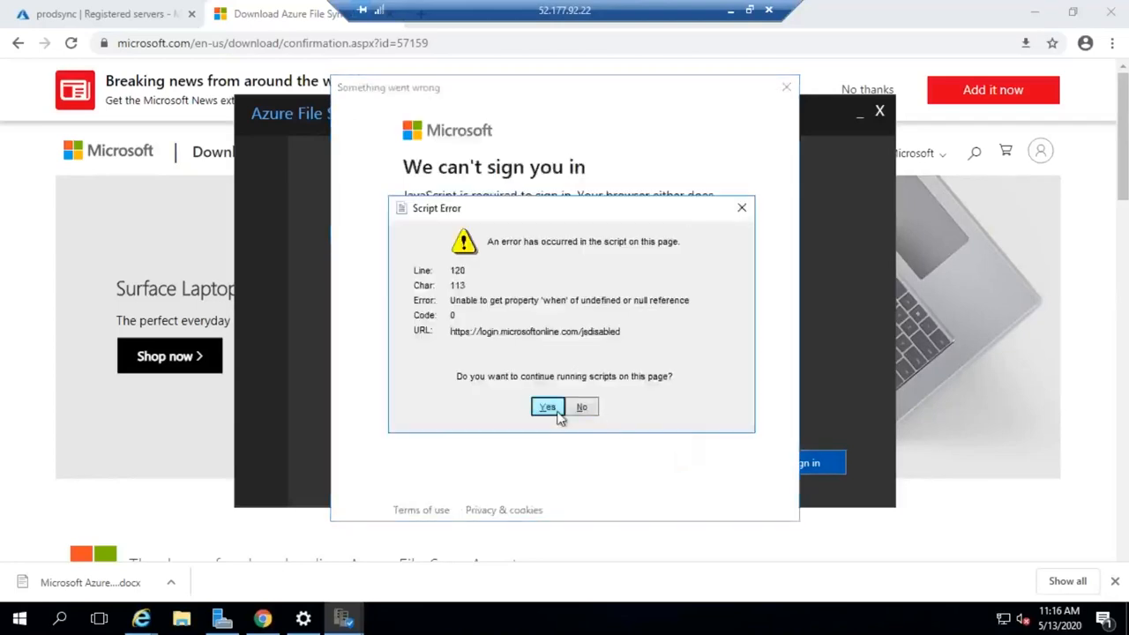
- Dismiss the script error, restart the Azure sign-in and submit the account's email address
click(558, 411)
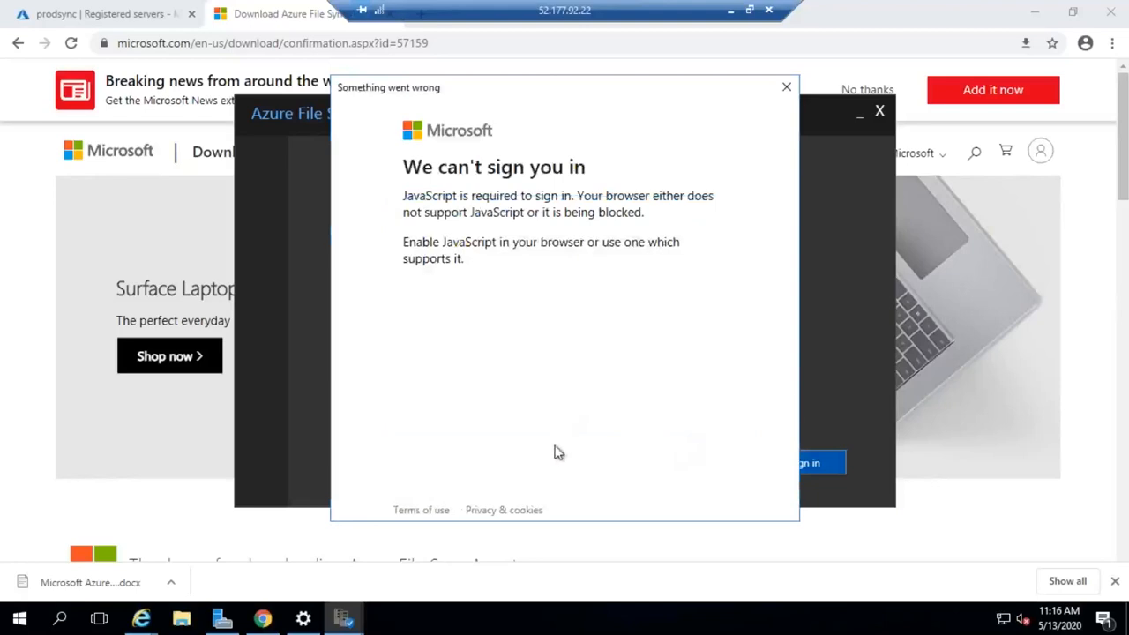
click(785, 90)
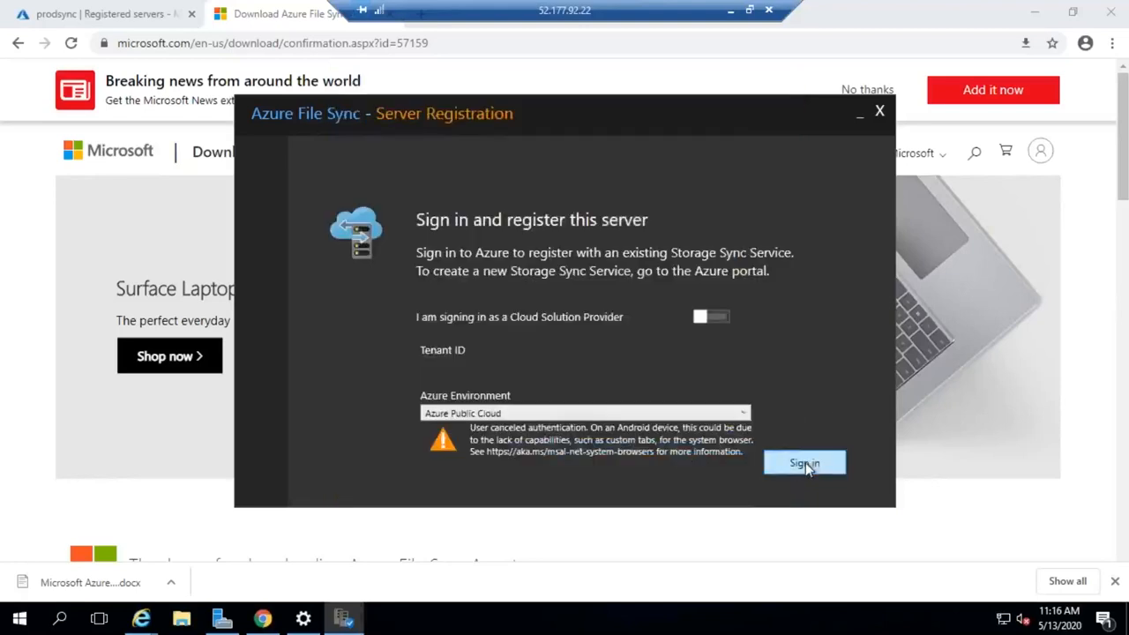
click(805, 462)
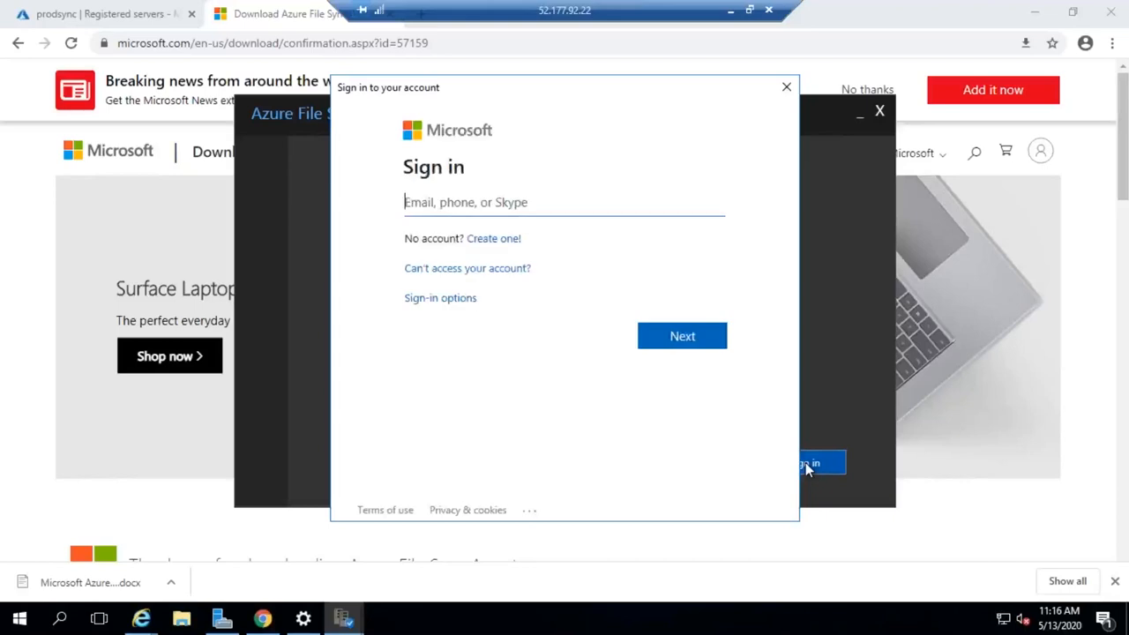
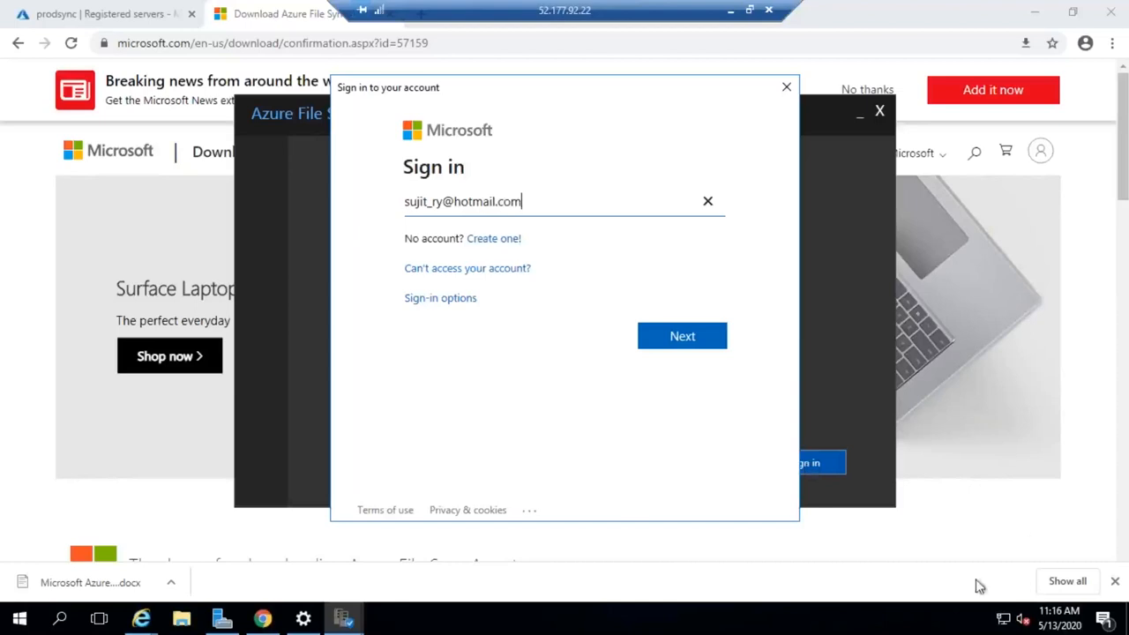
click(690, 342)
click(684, 328)
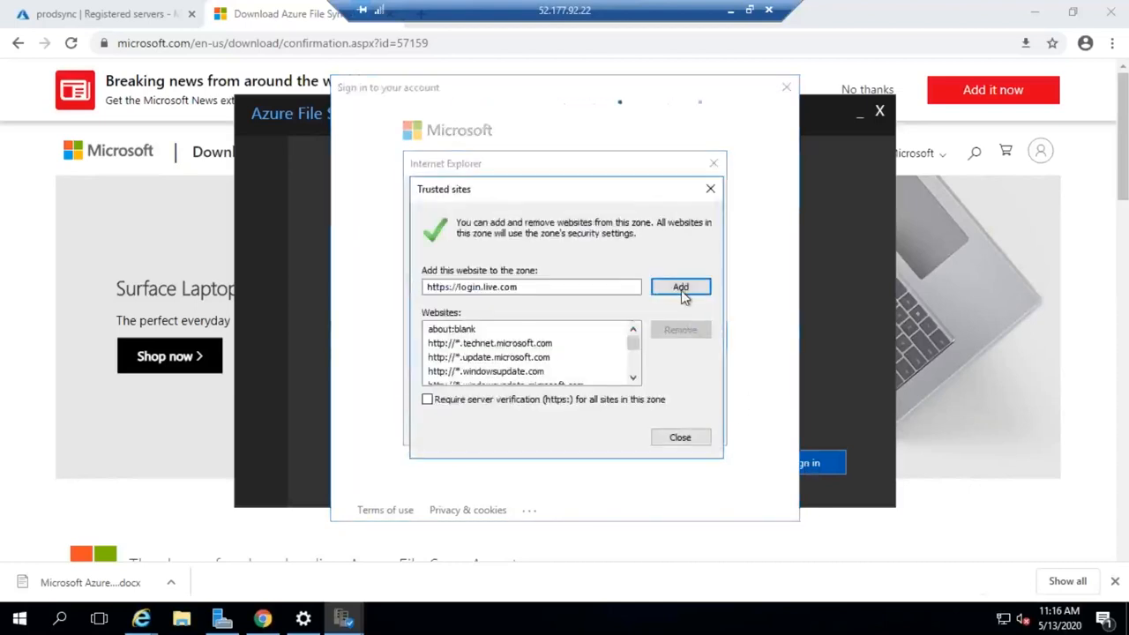
click(680, 289)
click(682, 438)
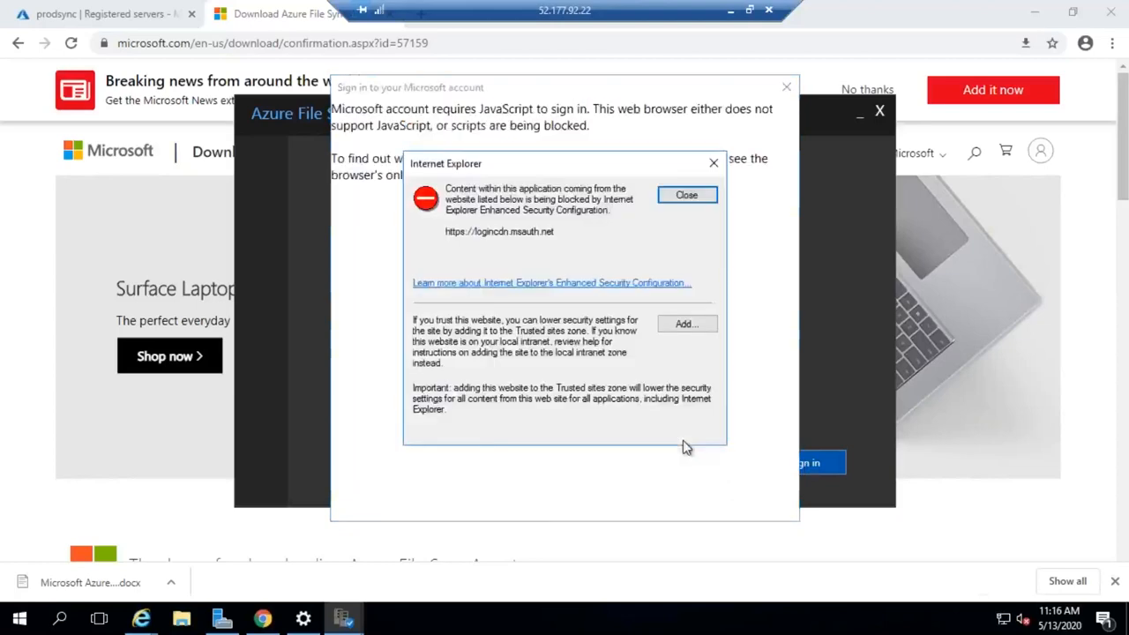
click(703, 326)
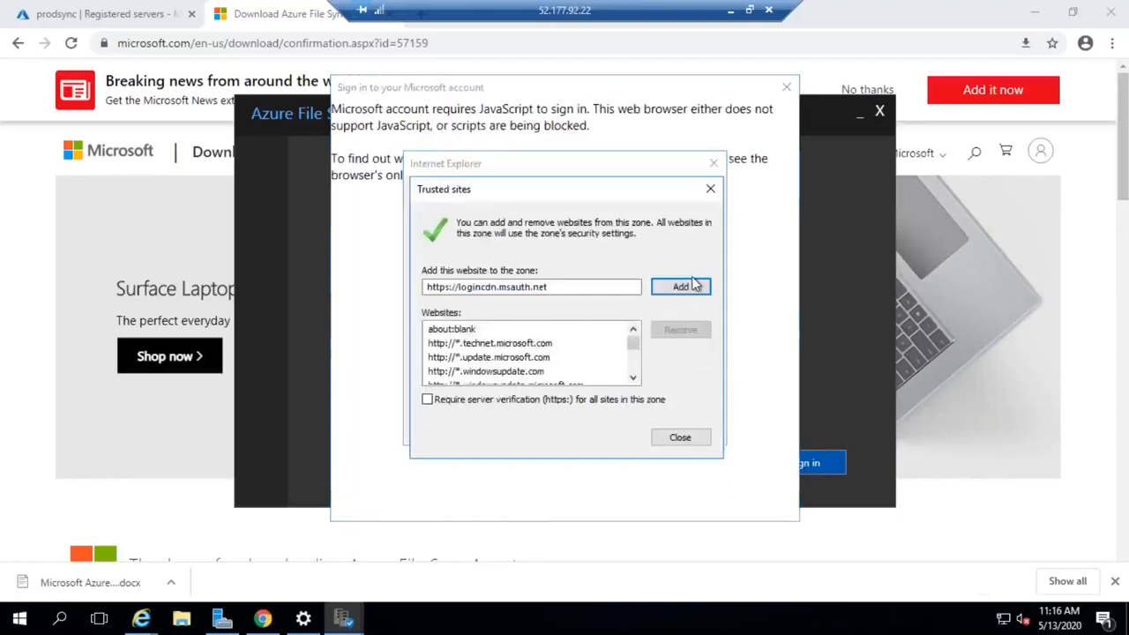
click(694, 289)
click(680, 438)
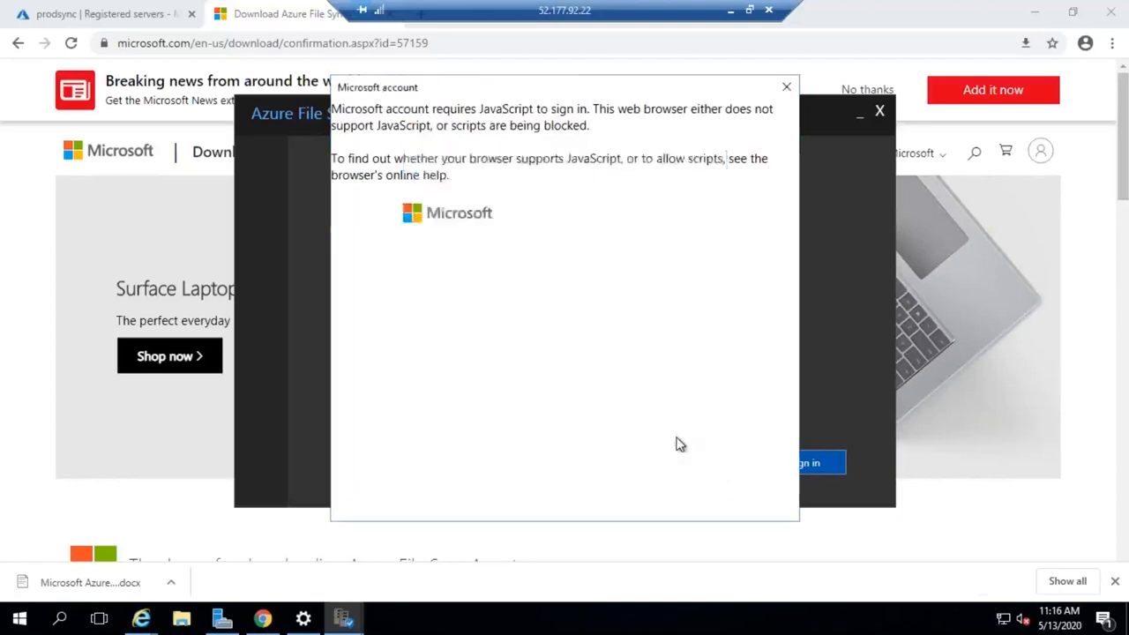
- Close the blocked sign-in window, start the sign-in again and submit the account's email address
click(786, 87)
click(825, 463)
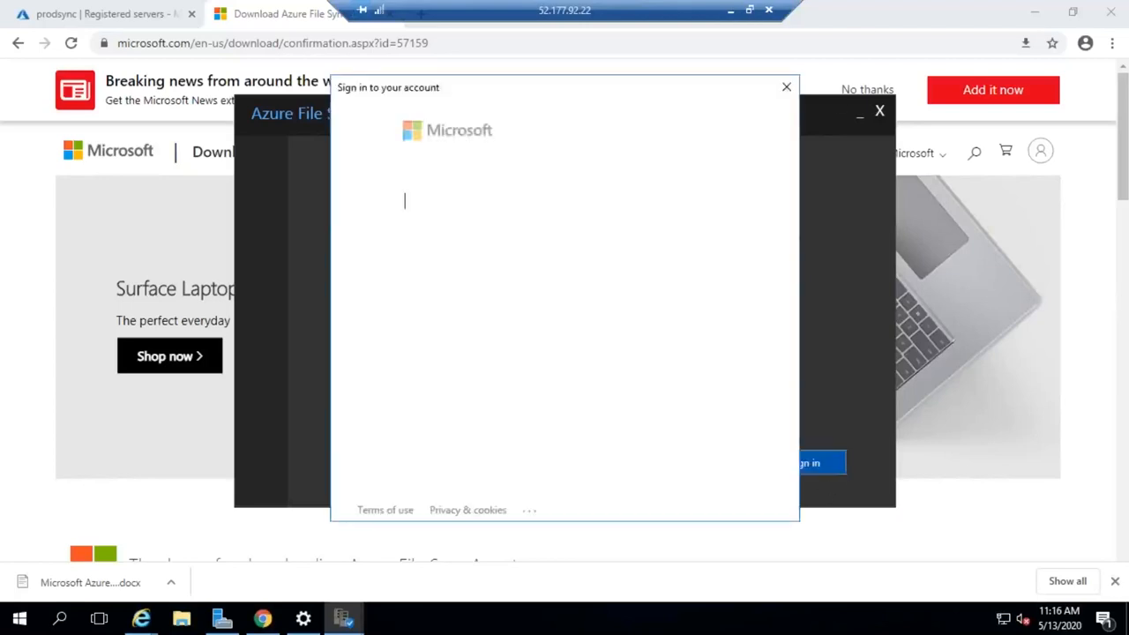
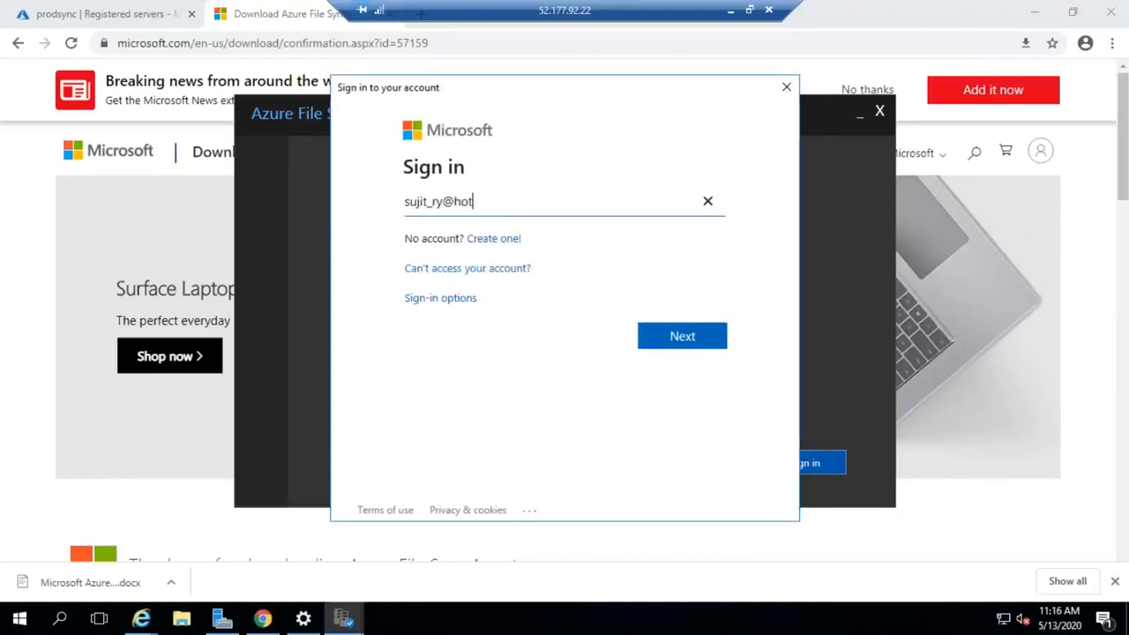
click(672, 341)
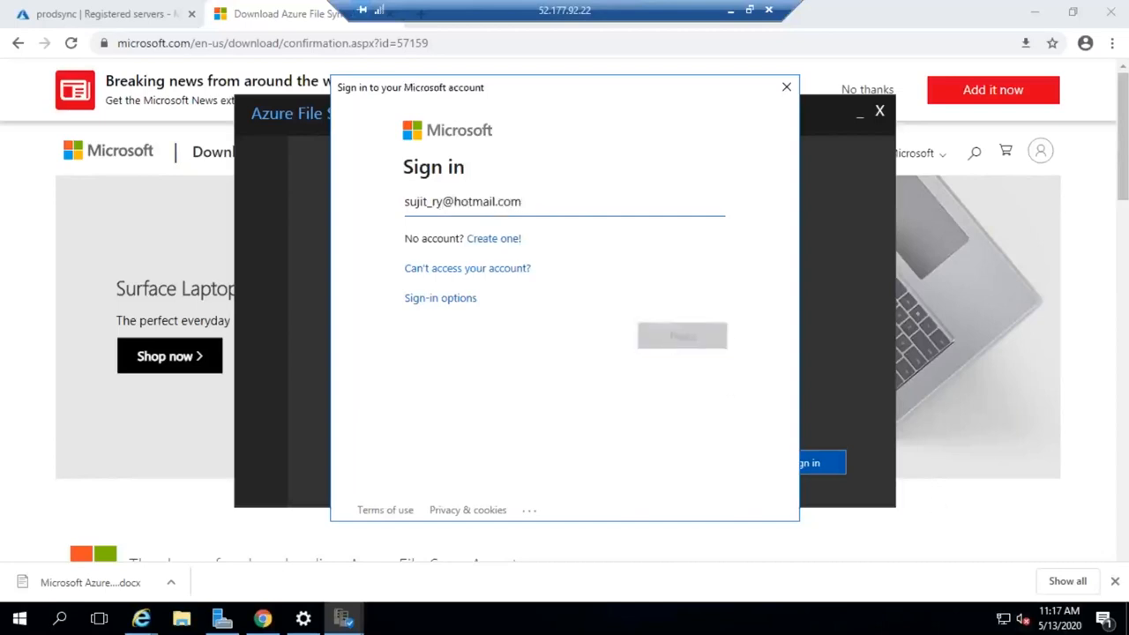
- Enter the Microsoft account password and sign in to Azure for the server registration
text(***)
key(BackSpace)
key(BackSpace)
key(BackSpace)
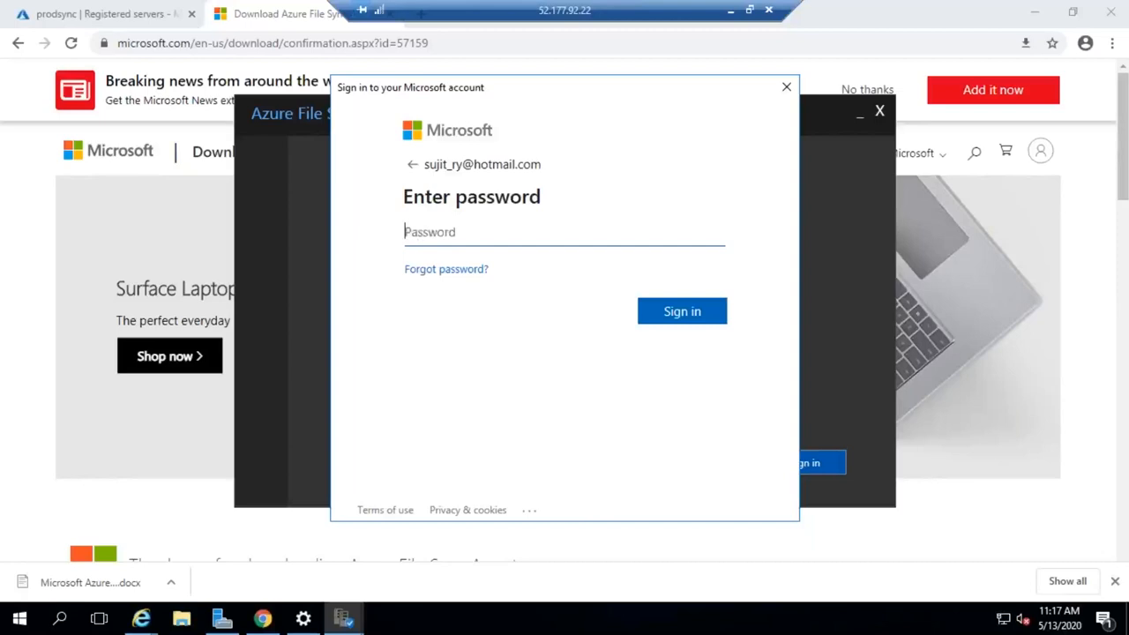
text(**************)
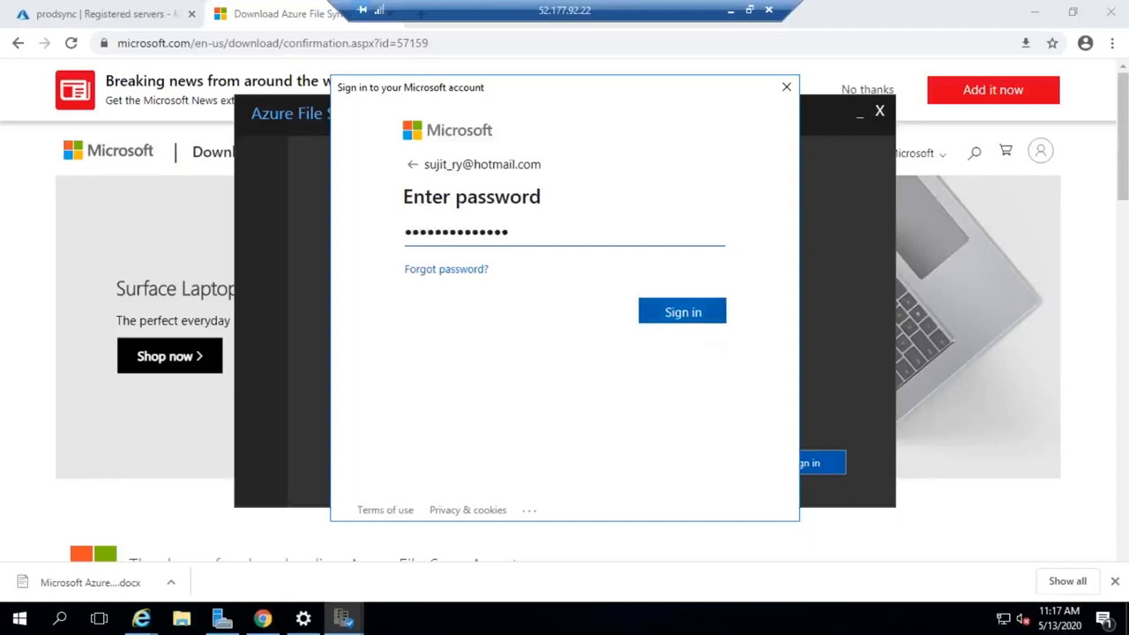
click(697, 316)
- Register the server using the Azure Pass - Sponsorship subscription, the ISP-RG resource group and the prodsync storage sync service
click(592, 351)
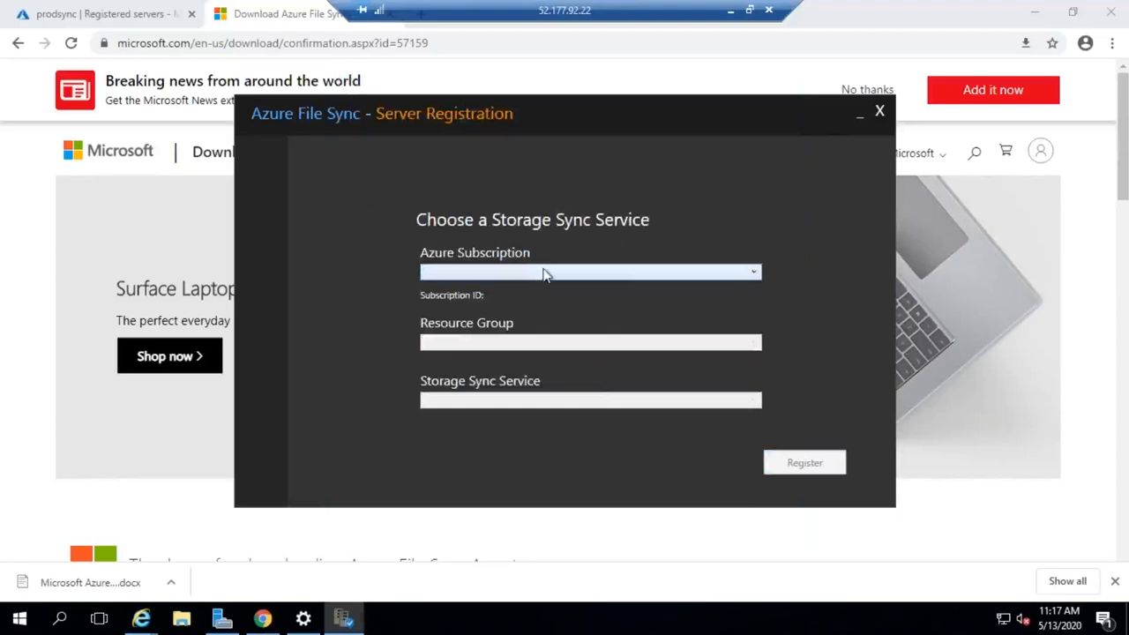
click(544, 272)
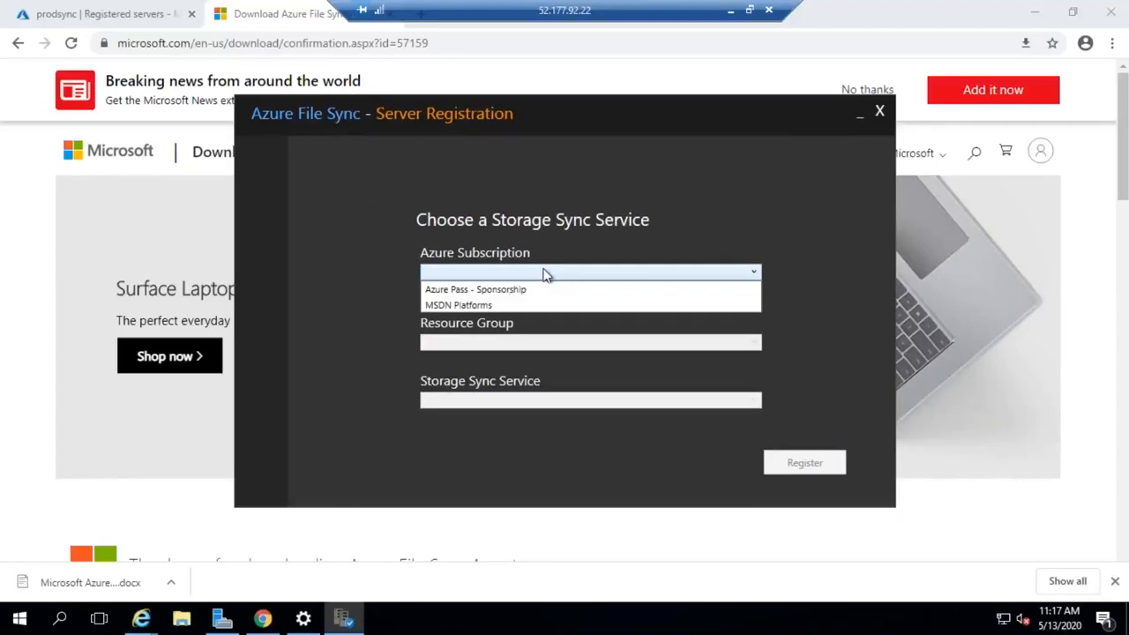
click(492, 295)
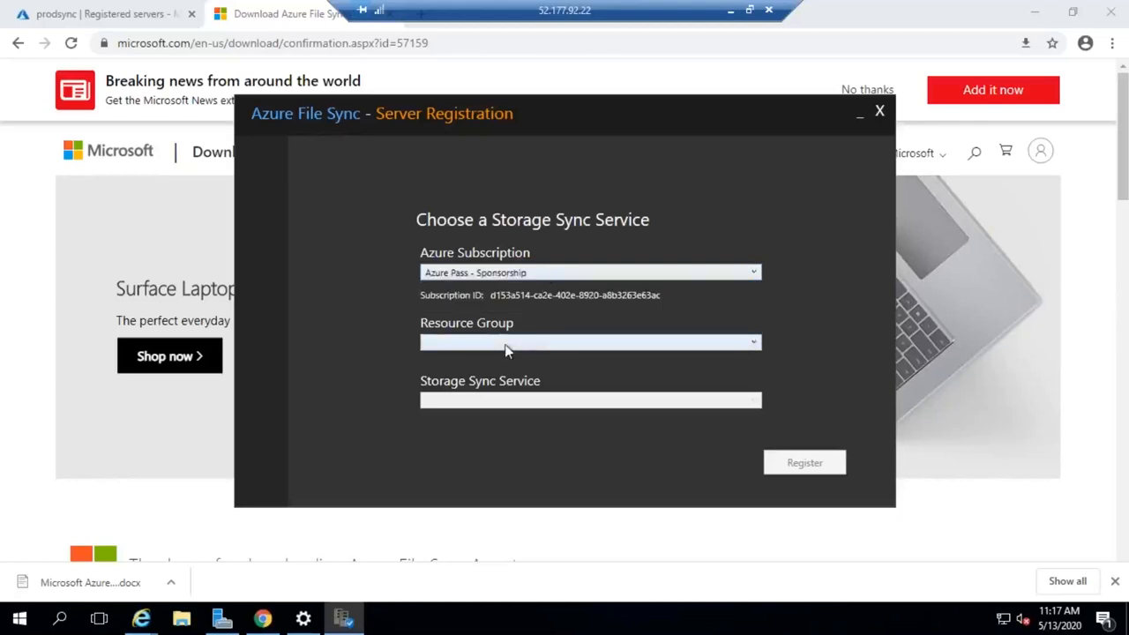
click(510, 344)
click(437, 360)
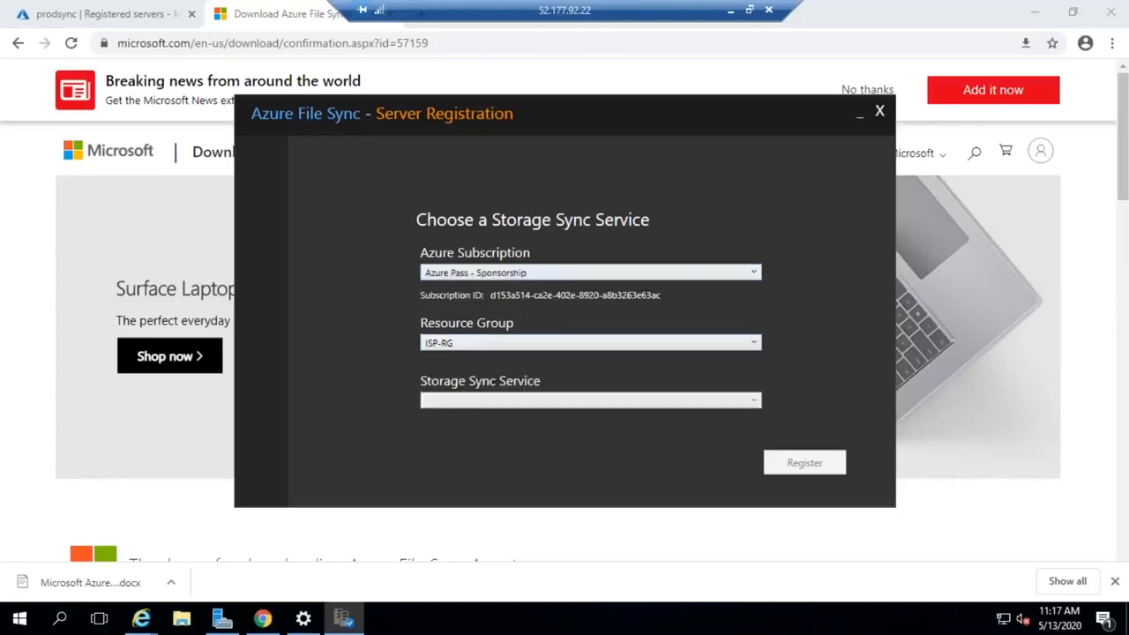
click(466, 407)
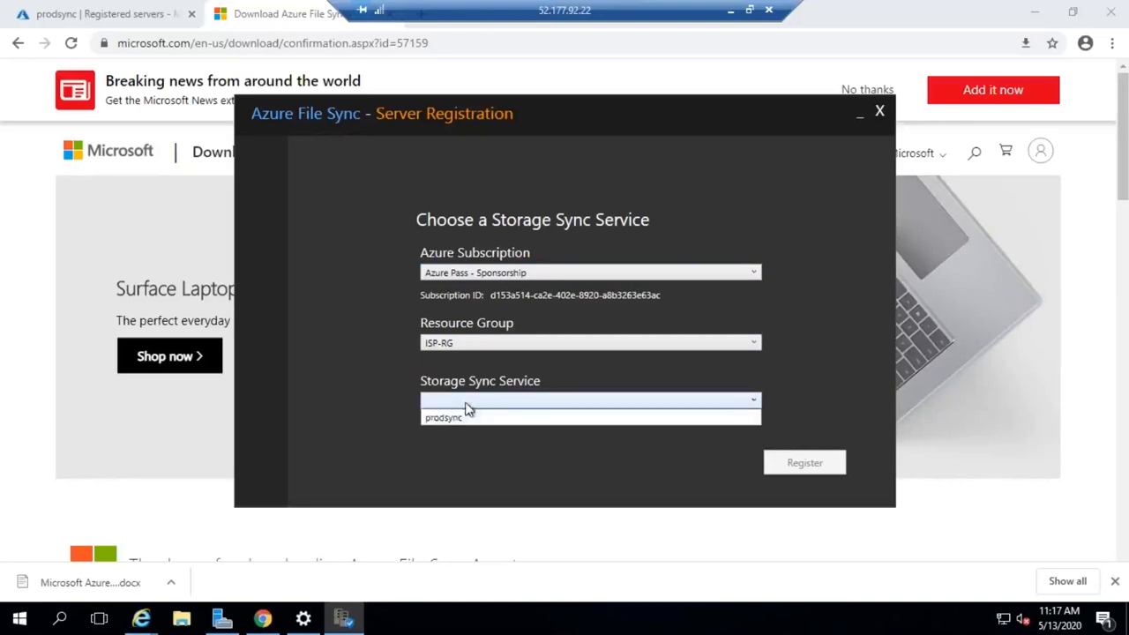
click(454, 418)
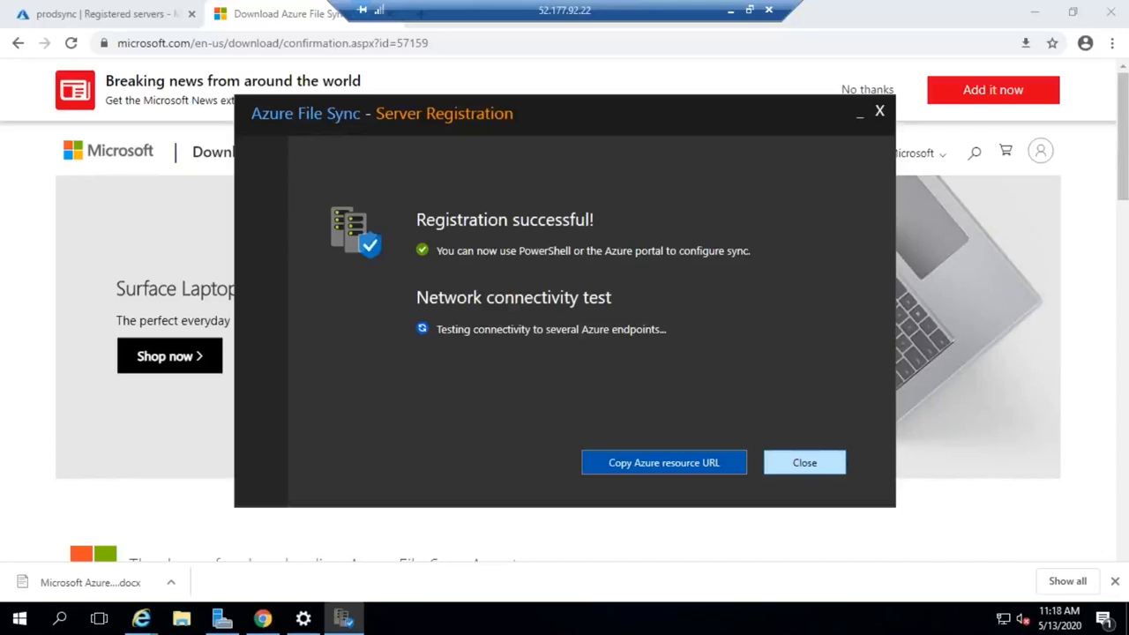
- Copy the Azure resource URL, return to the Azure portal and refresh prodsync's registered servers list
click(686, 471)
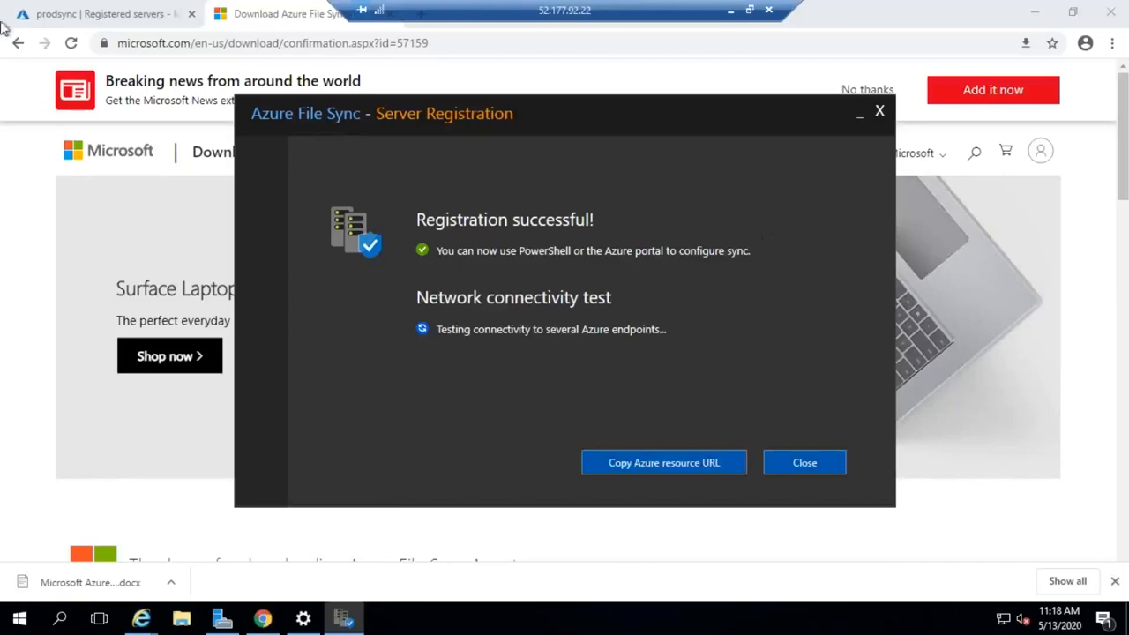
click(97, 23)
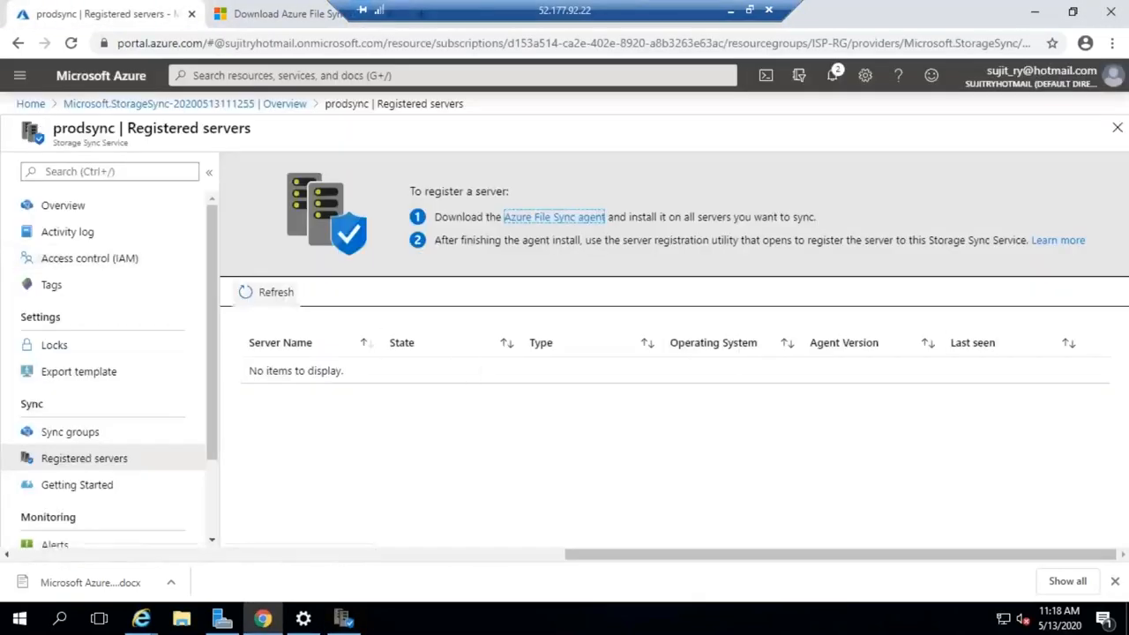
click(267, 292)
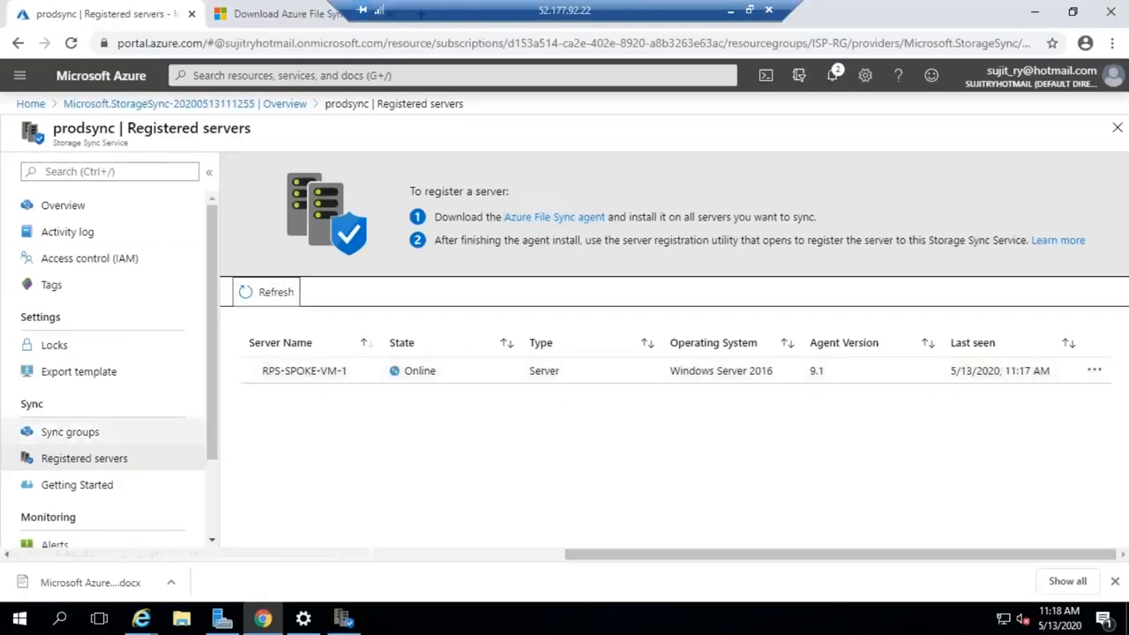
- Start a new sync group in the prodsync storage sync service and enter prod as its name
click(70, 431)
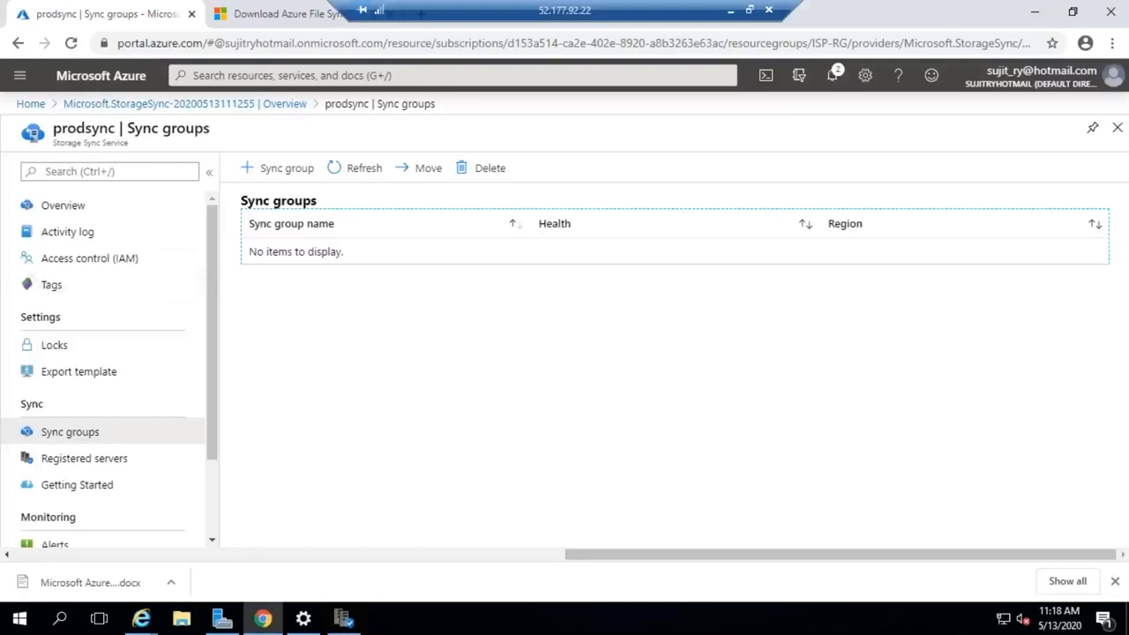
click(284, 176)
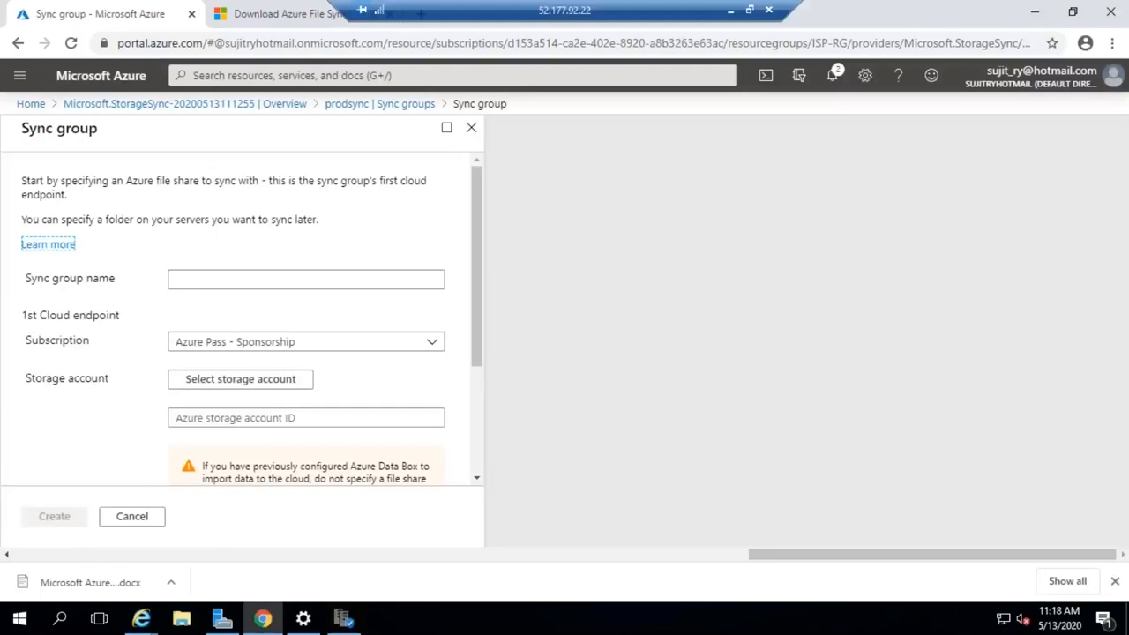
click(208, 282)
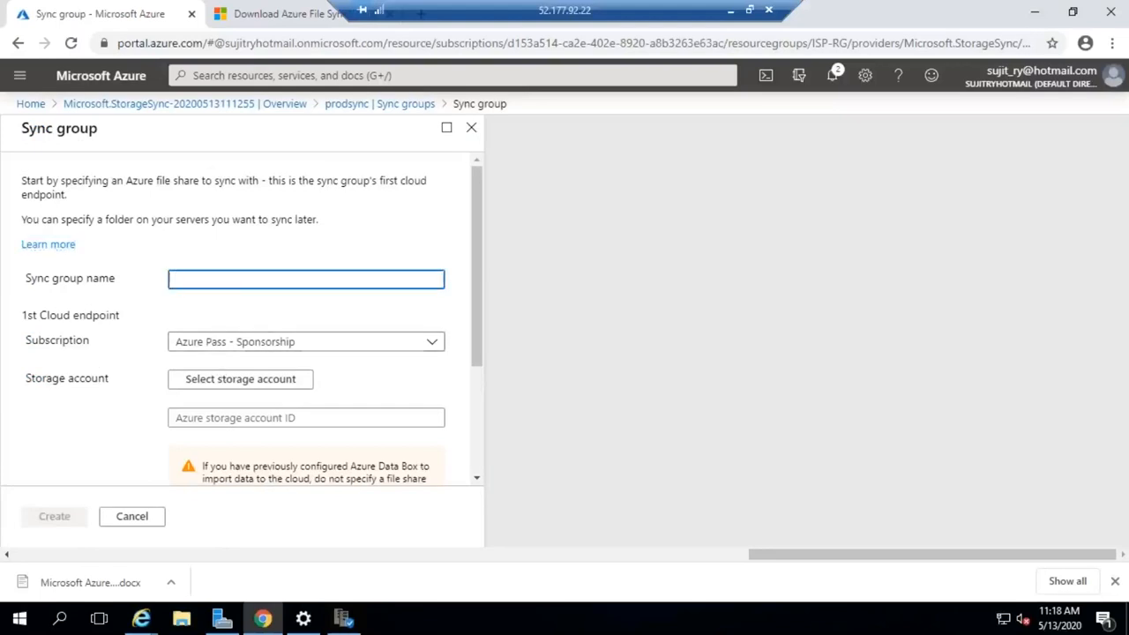
text(prod)
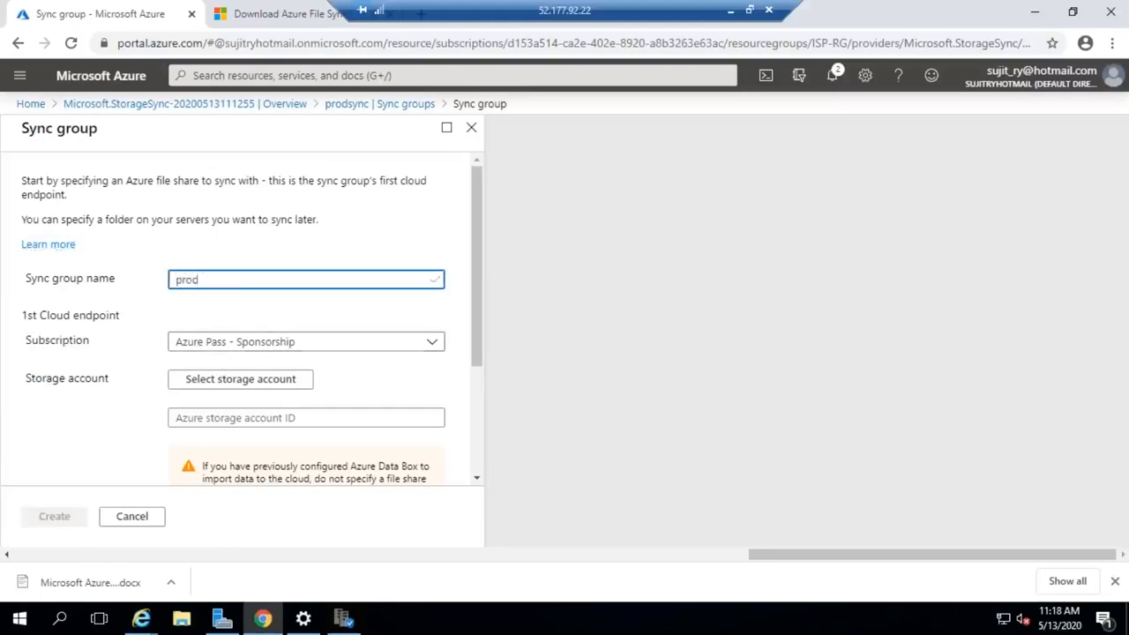